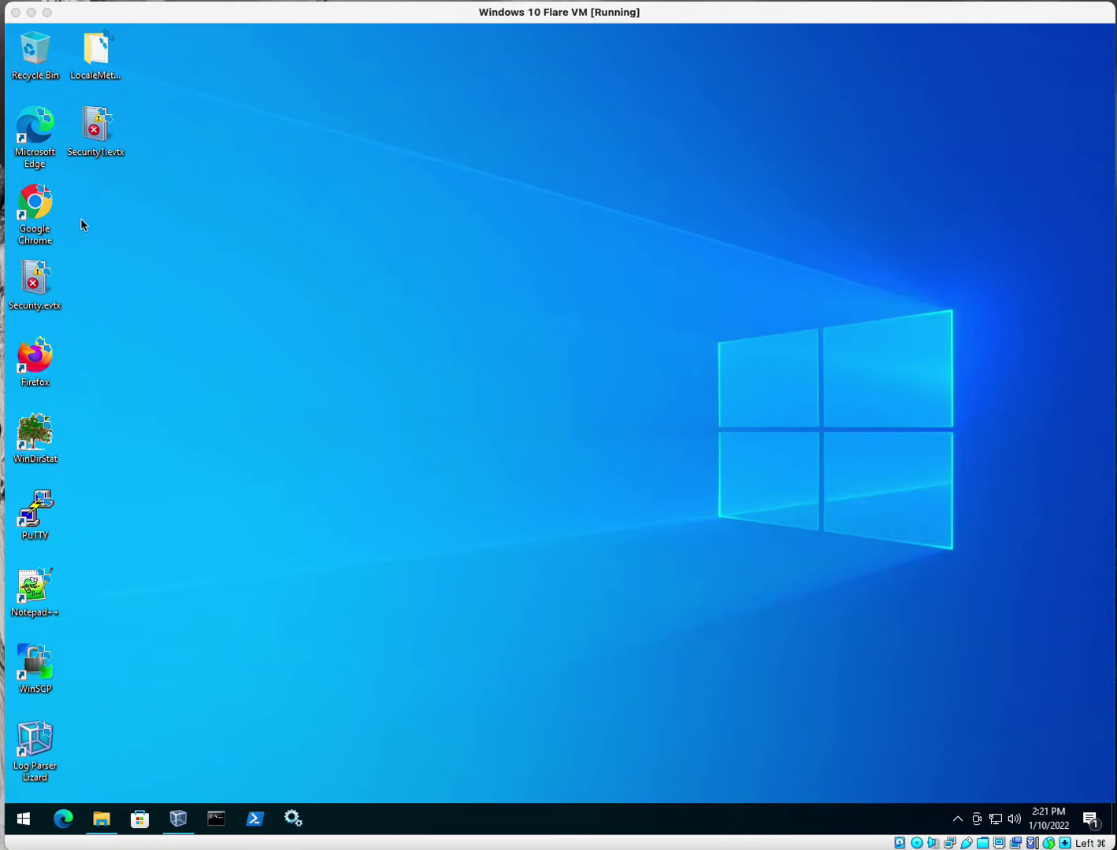
- Drag Security.evtx from the icon column to the middle of the desktop and deselect it
left_click(41, 275)
left_click_drag(34, 292, 405, 303)
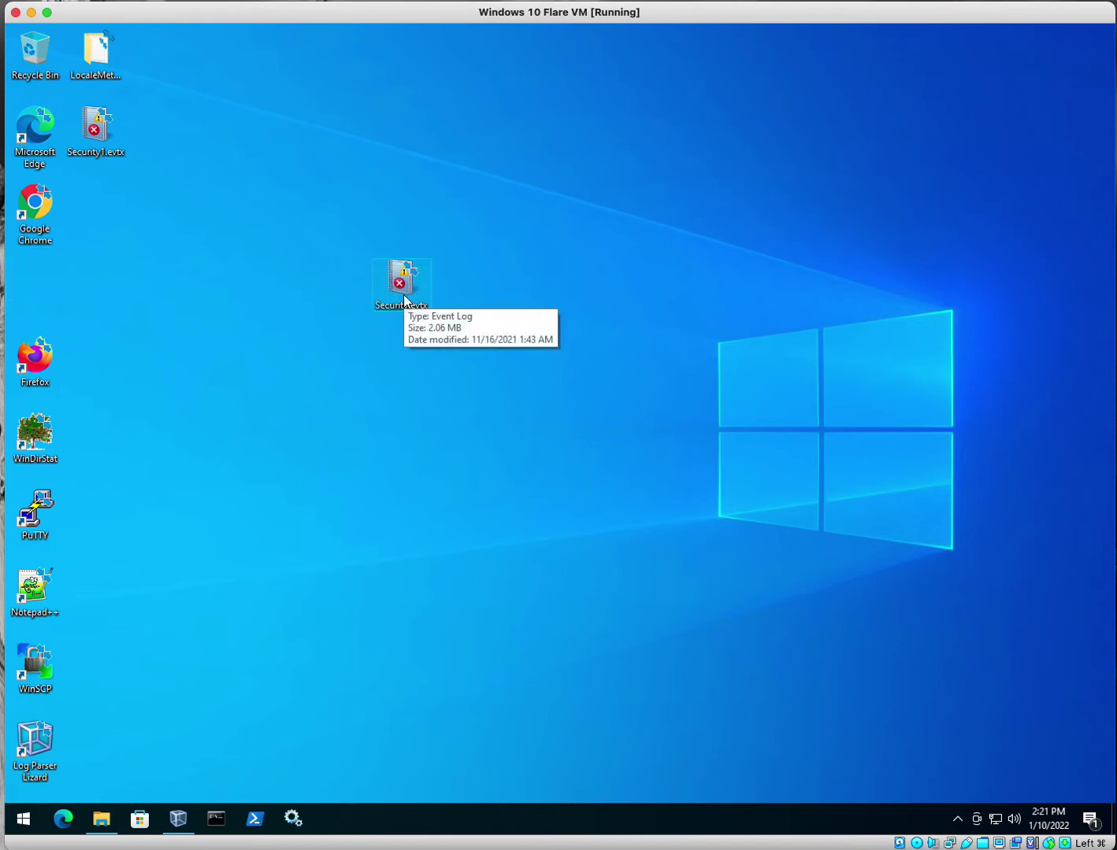
left_click(327, 554)
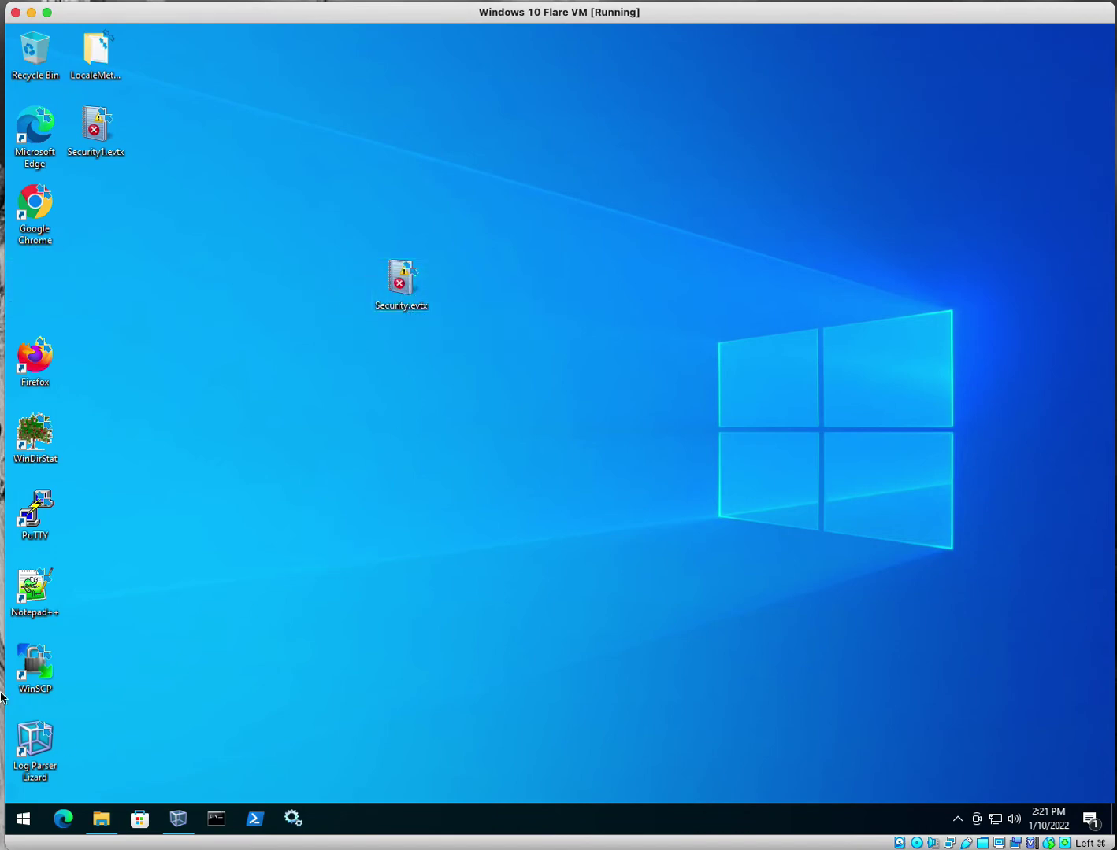
left_click(174, 676)
- Launch Command Prompt as administrator from the taskbar and approve the elevation prompt
right_click(207, 819)
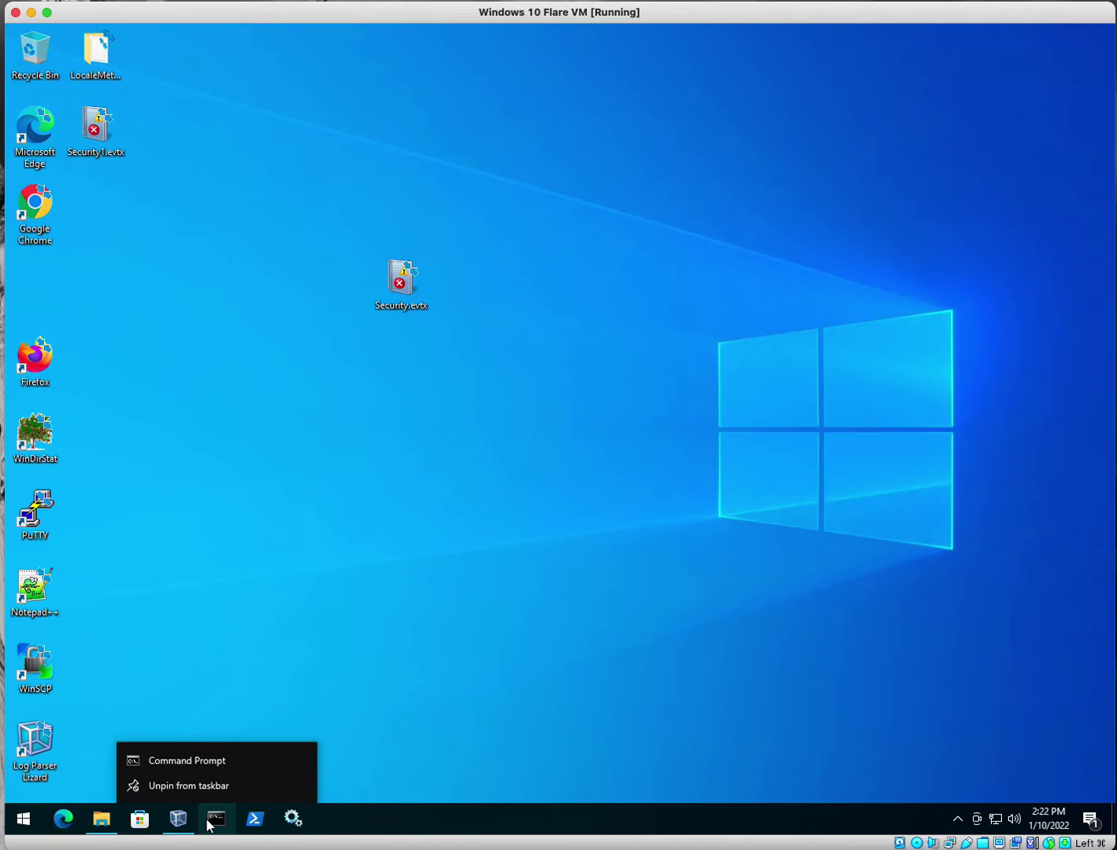
right_click(214, 765)
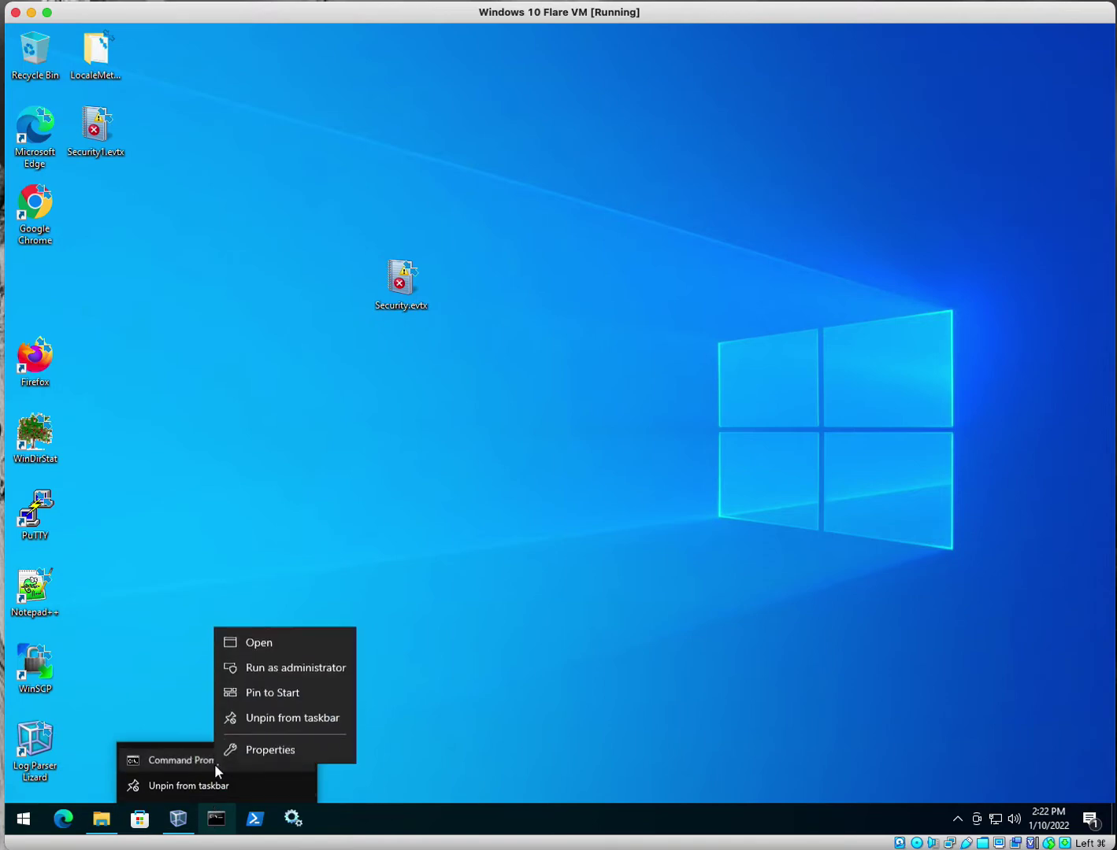
left_click(295, 667)
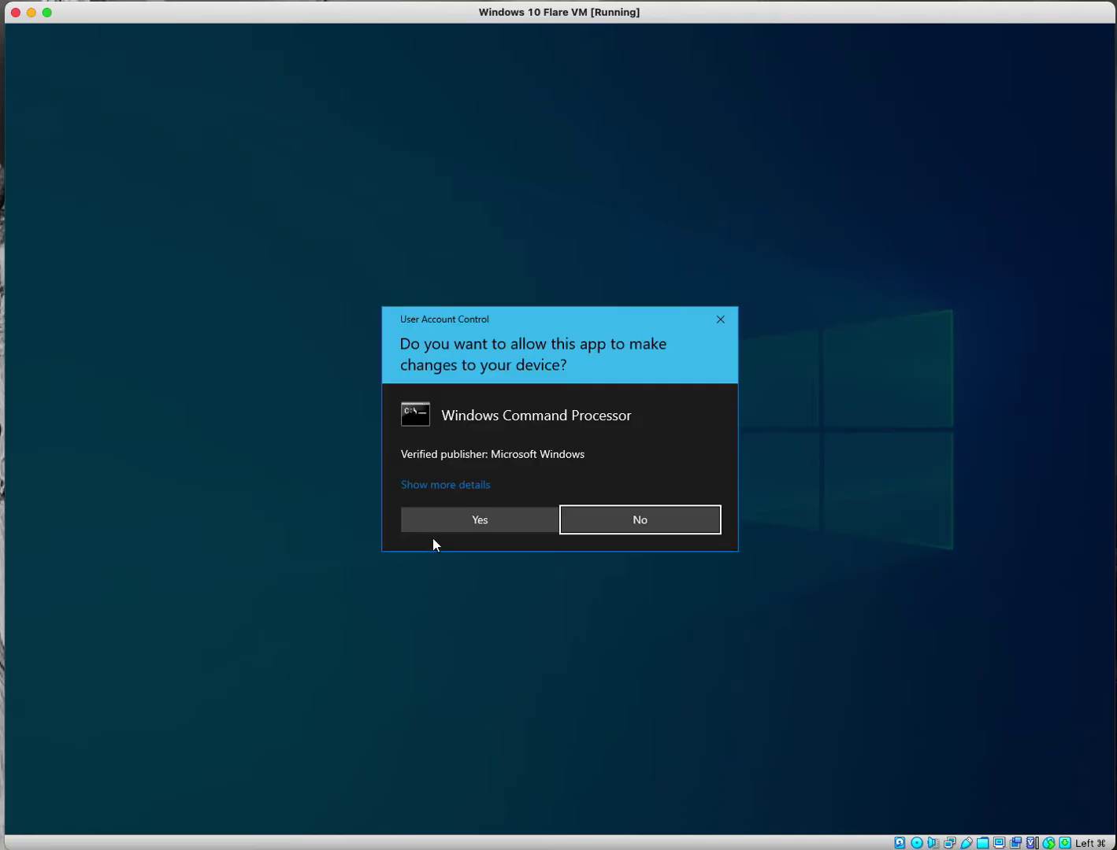
left_click(436, 530)
left_click(342, 200)
- Change directory to C:\Program Files (x86)\Log Parser 2.2 and list its files
type("cd ..")
key("Return")
type("cd ..")
key("Return")
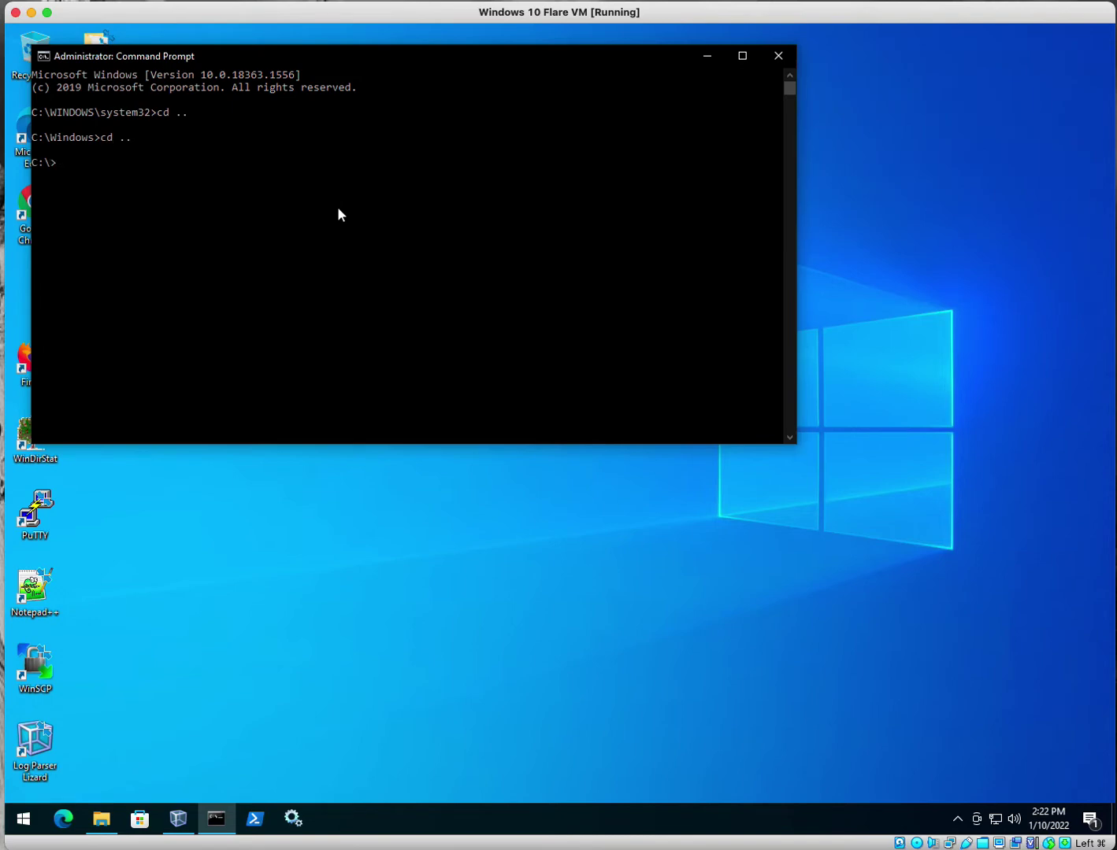
type("cd \"Pr")
key("Tab")
key("Tab")
type("\\lo")
key("Tab")
key("Return")
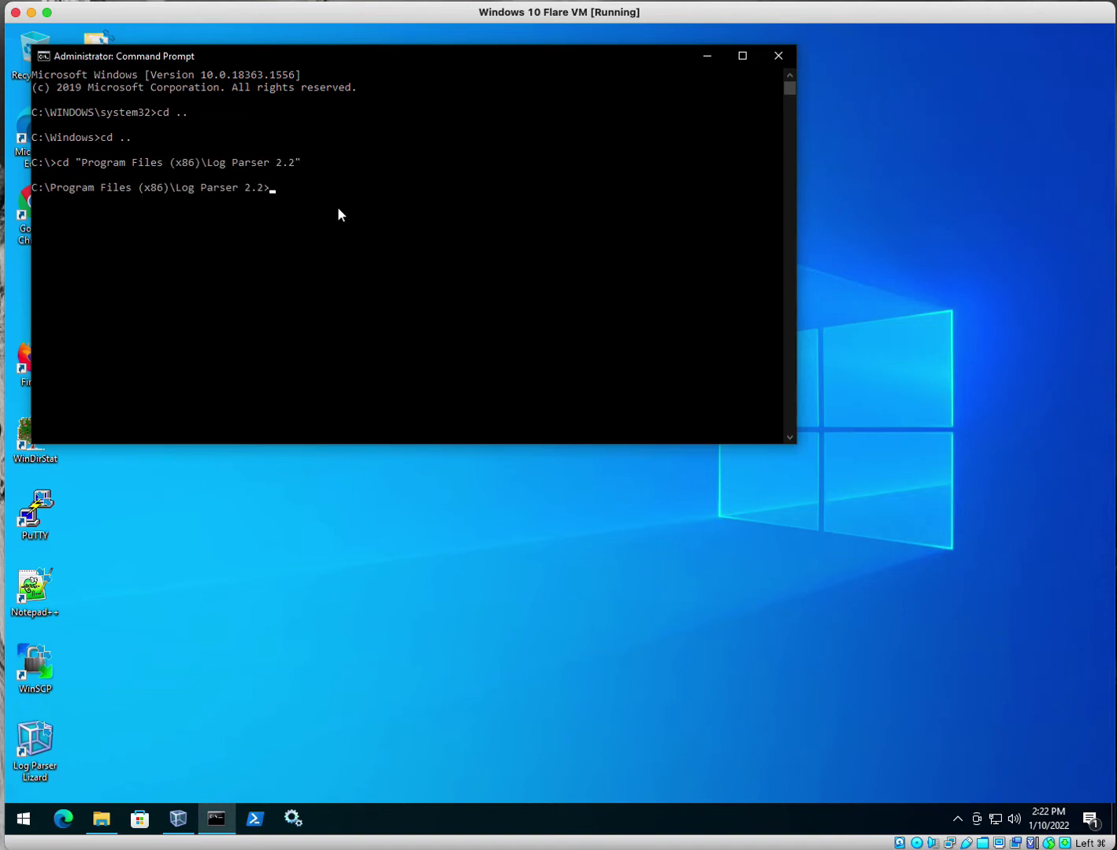
type("dir")
key("Return")
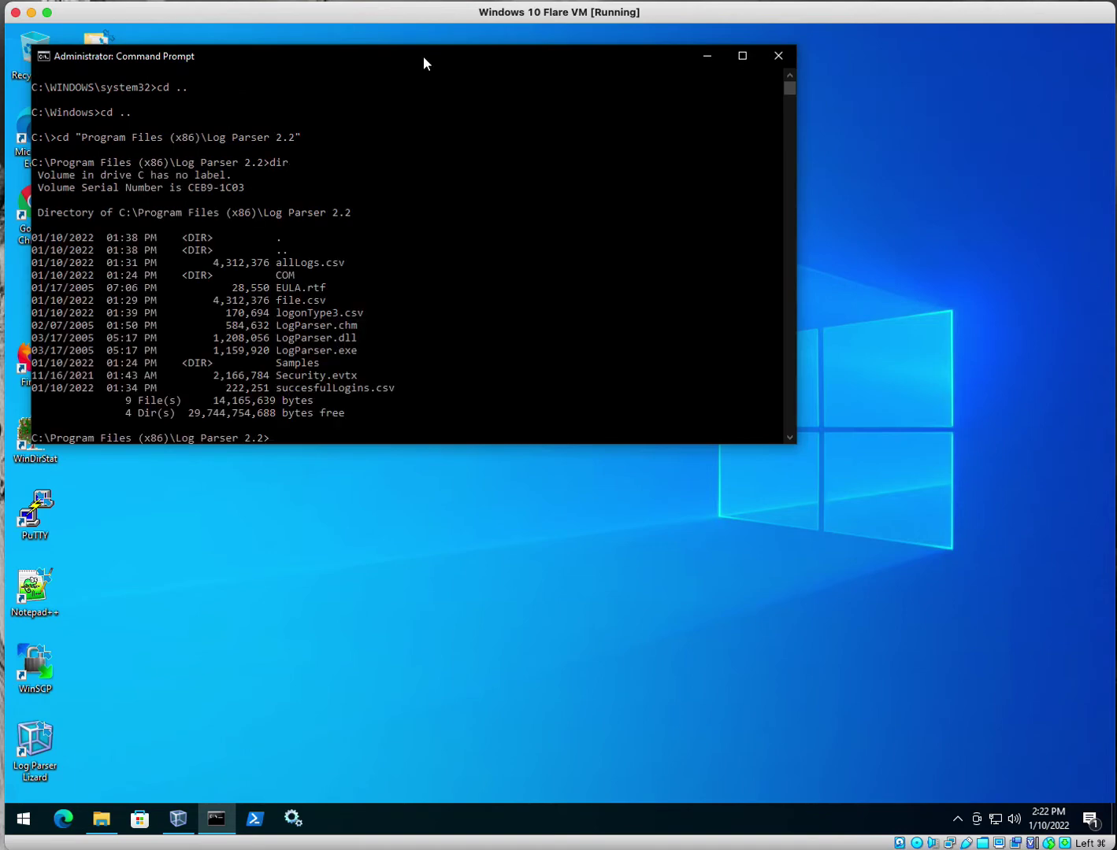
- Highlight Security.evtx in the listing, then try clearing the screen with clear
left_click(369, 378)
left_click_drag(368, 376, 285, 385)
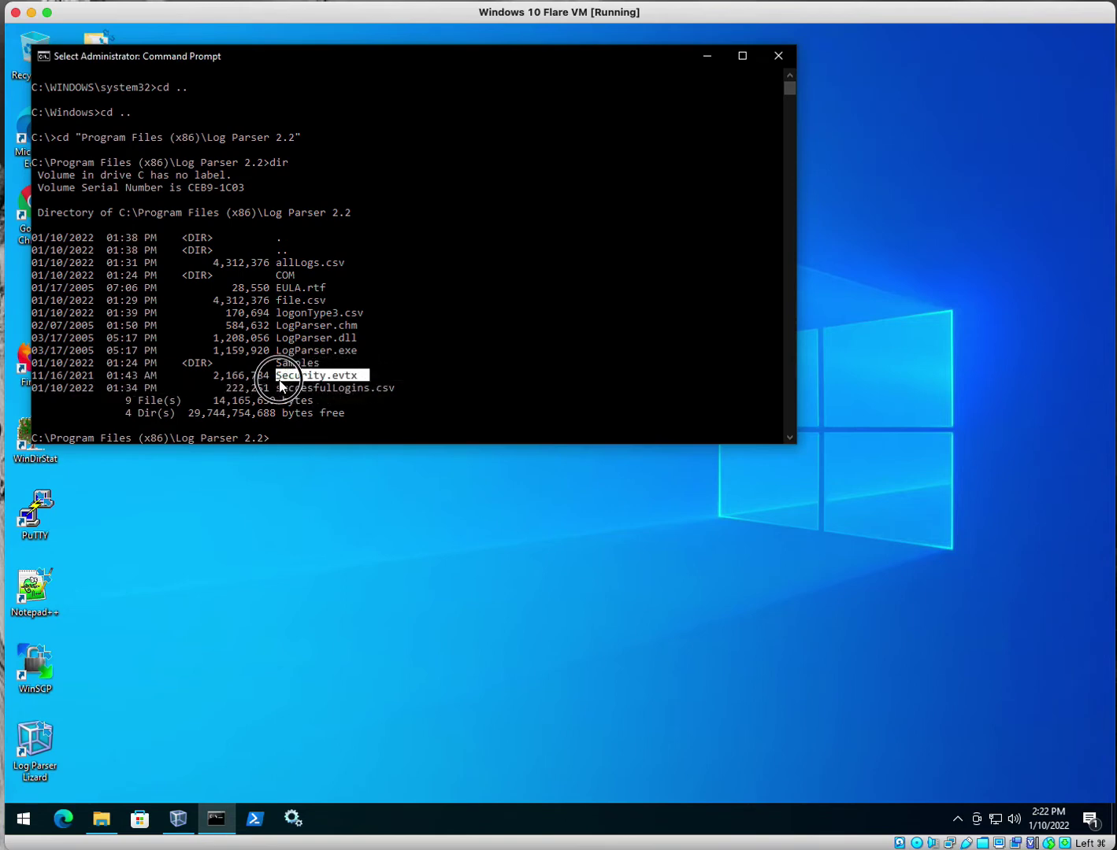
key("Return")
type("clear")
key("Return")
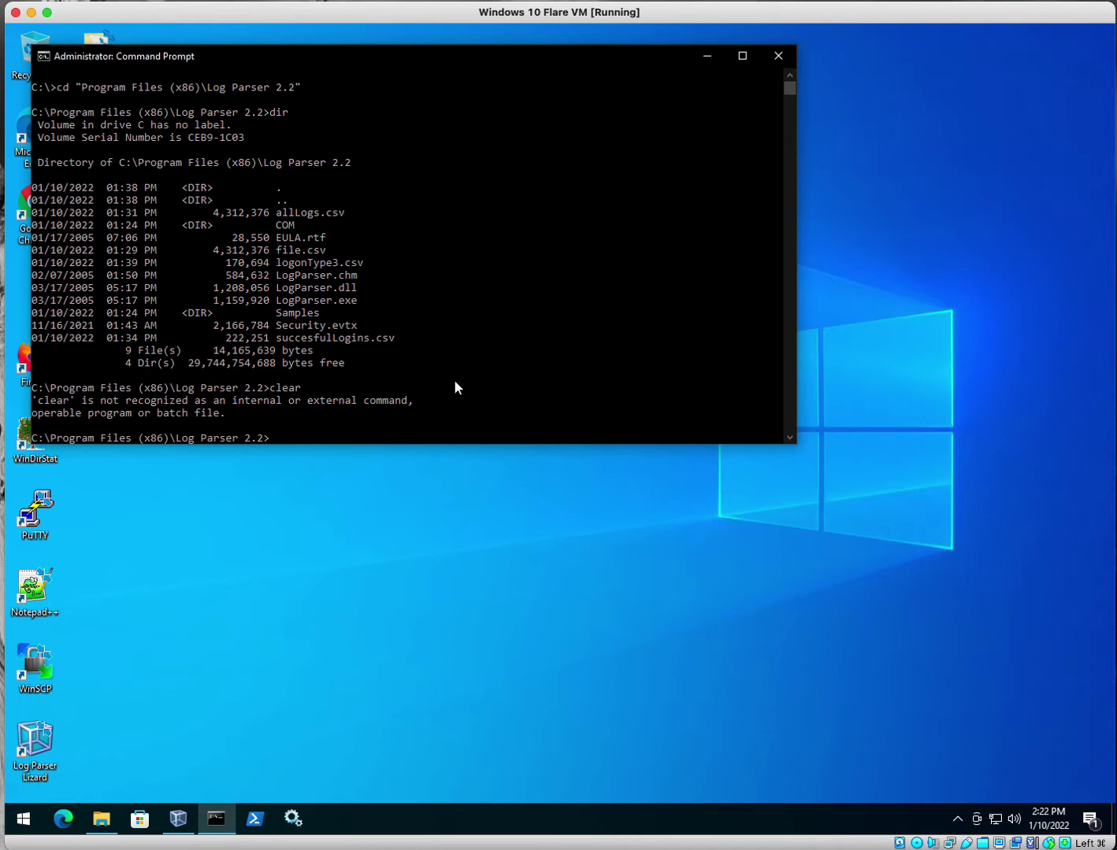
left_click(592, 375)
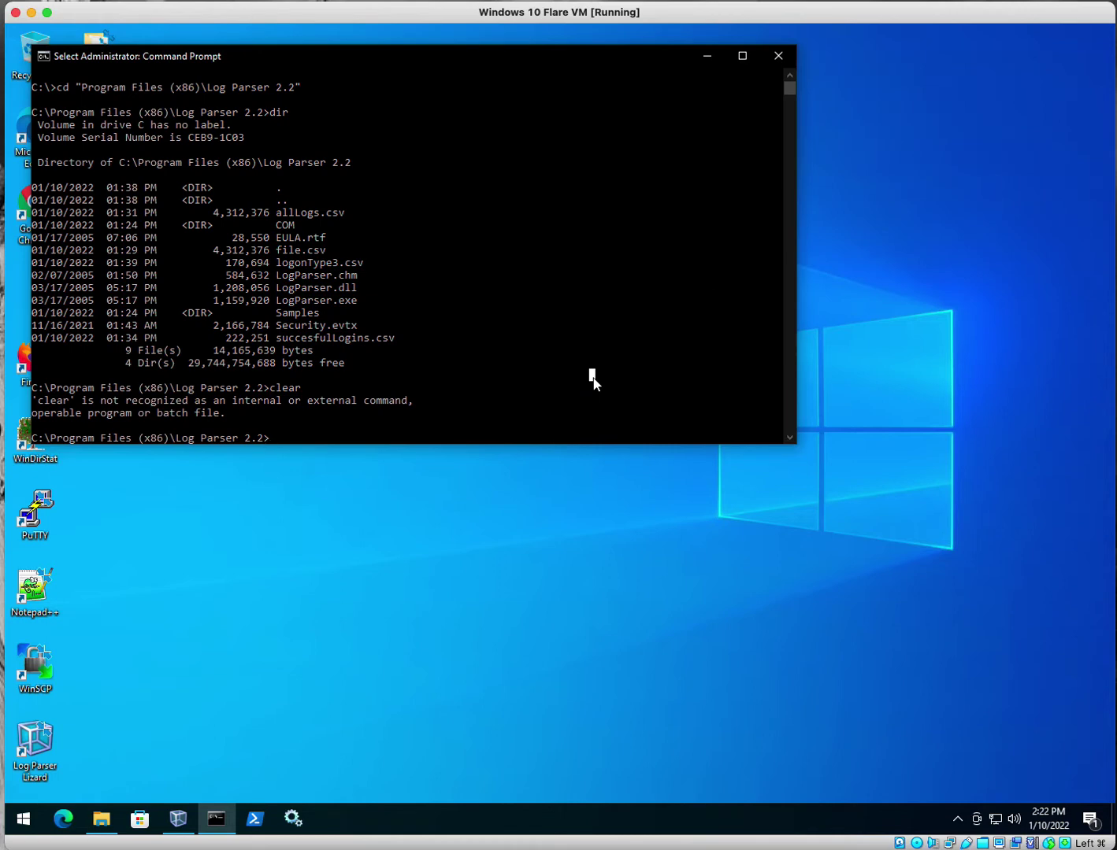
- Export all Security.evtx events to file.csv using LogParser.exe -i:EVT -o:csv
type("logp")
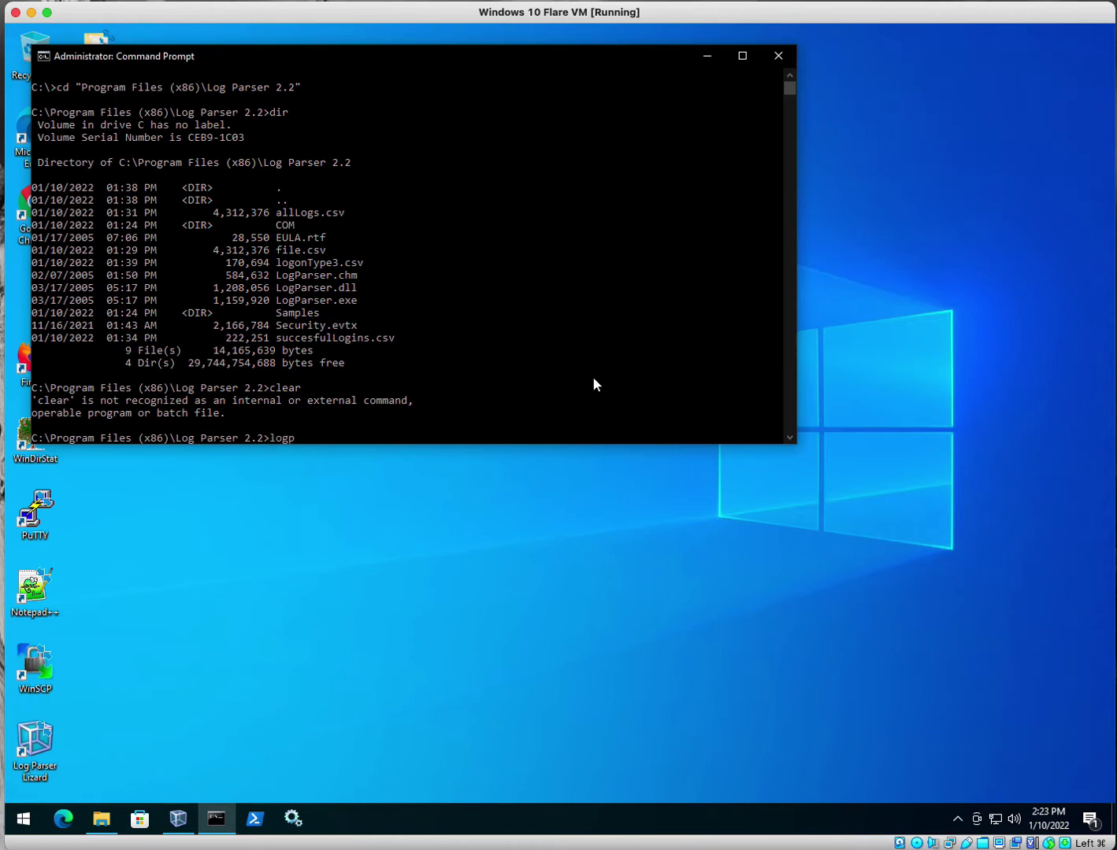
key("Tab")
key("Tab")
key("Tab")
key("Tab")
type("-I:")
key("BackSpace")
key("BackSpace")
type("i:EVT -o:csv \"SELECT")
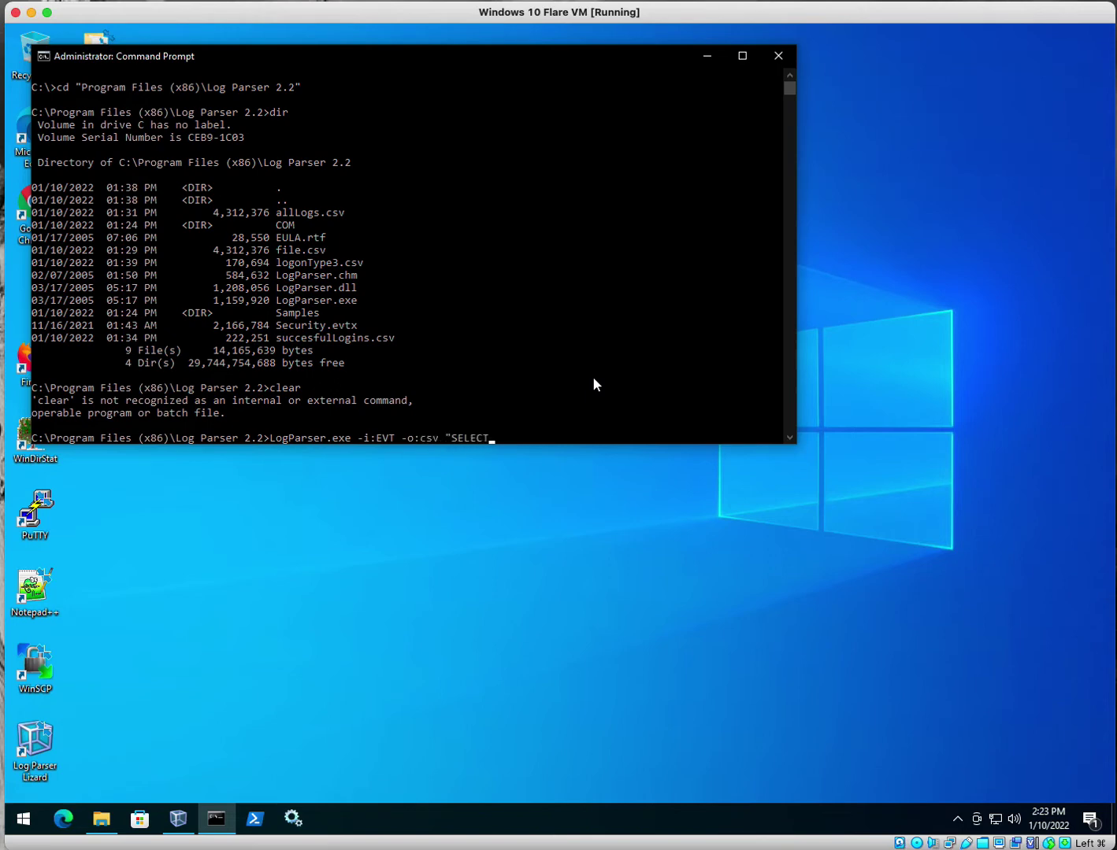
type(" * FROM Security.evtx\" > file.csv")
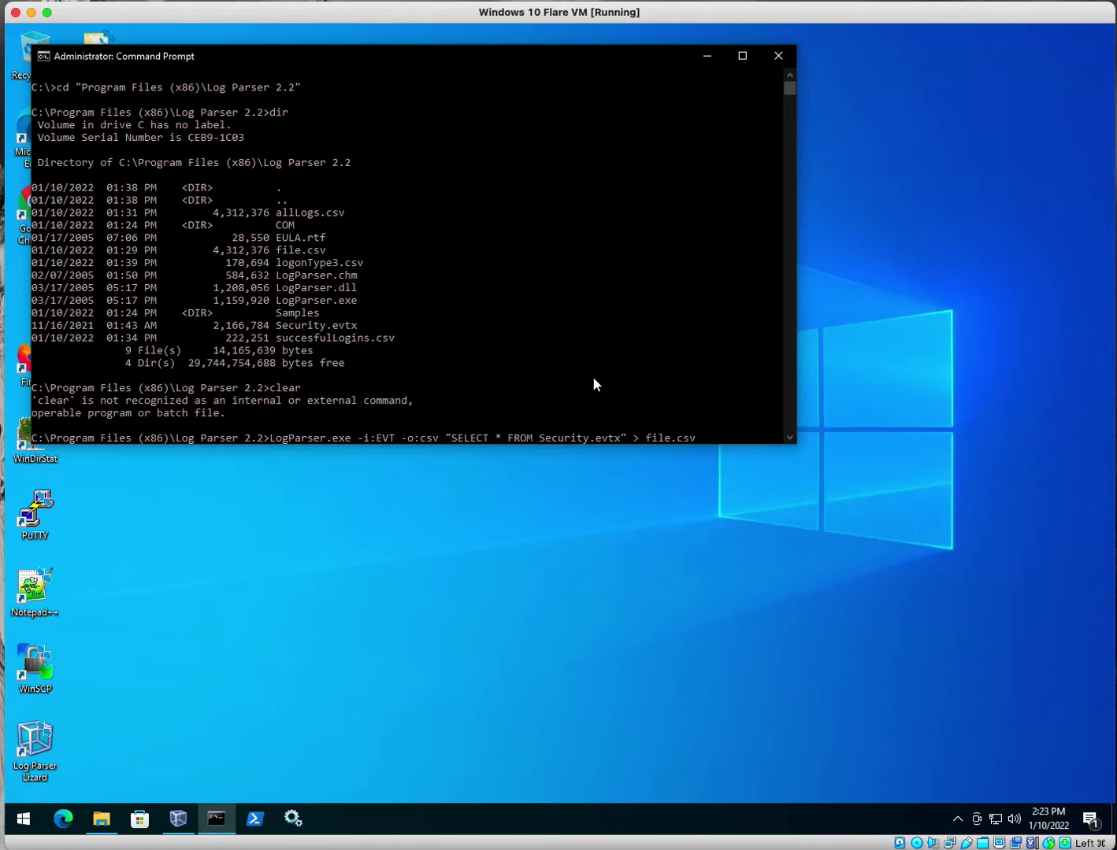
key("Return")
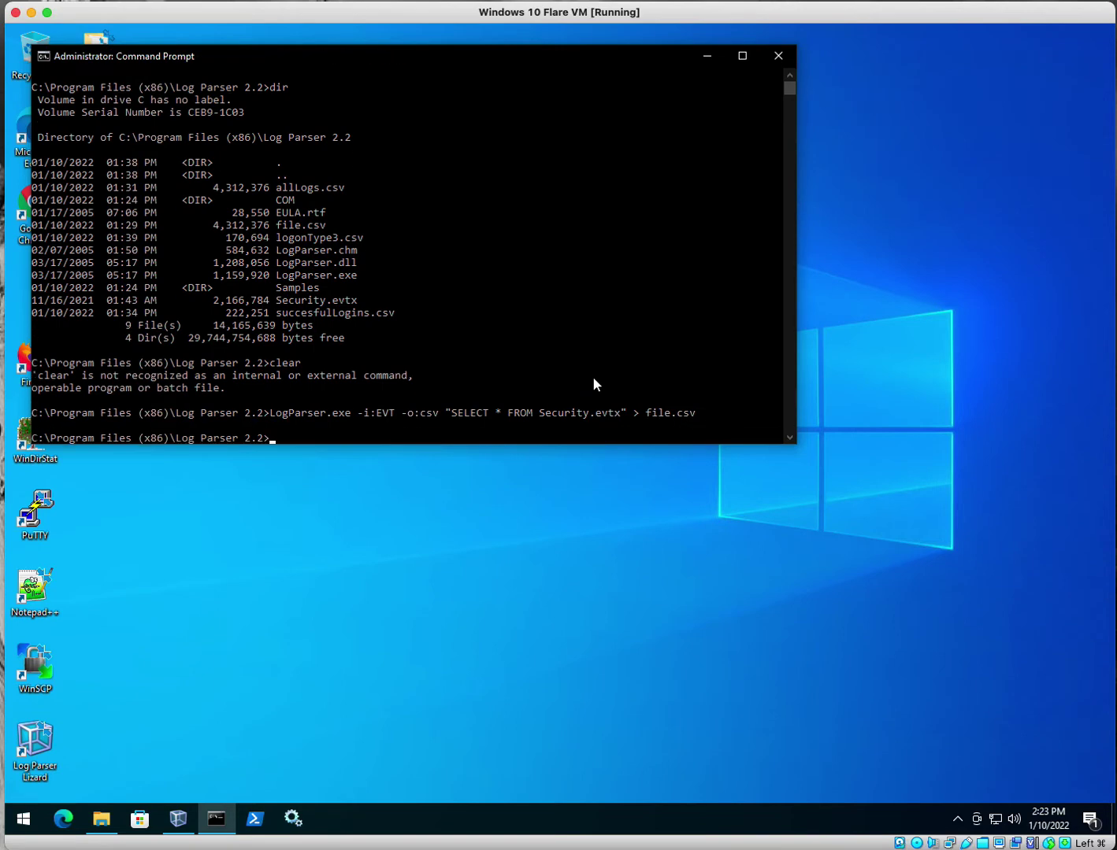
- List the folder and highlight the file.csv and Security.evtx entries
type("dir")
key("Return")
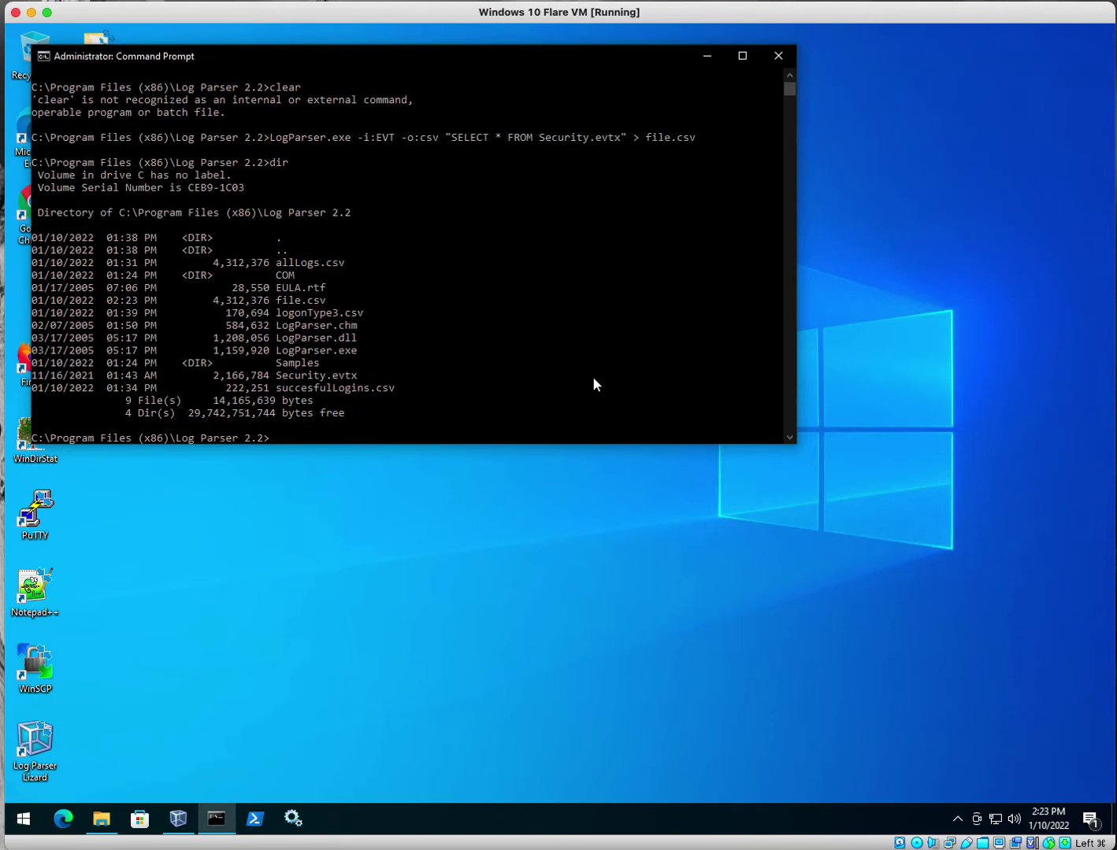
mouse_move(337, 303)
left_mouse_down()
mouse_move(101, 320)
mouse_move(35, 311)
left_mouse_up()
left_click(456, 349)
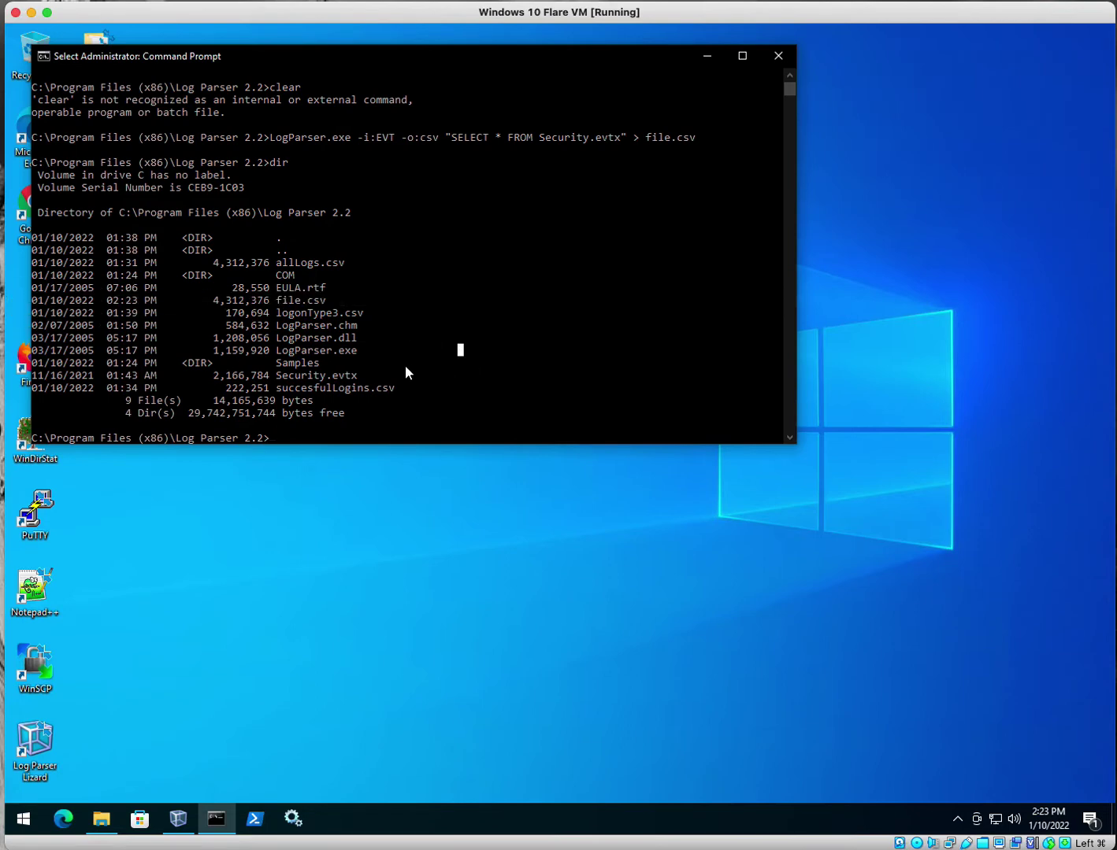
mouse_move(364, 375)
left_mouse_down()
mouse_move(312, 389)
mouse_move(201, 378)
mouse_move(215, 375)
left_mouse_up()
right_click(339, 311)
left_click_drag(344, 300, 213, 302)
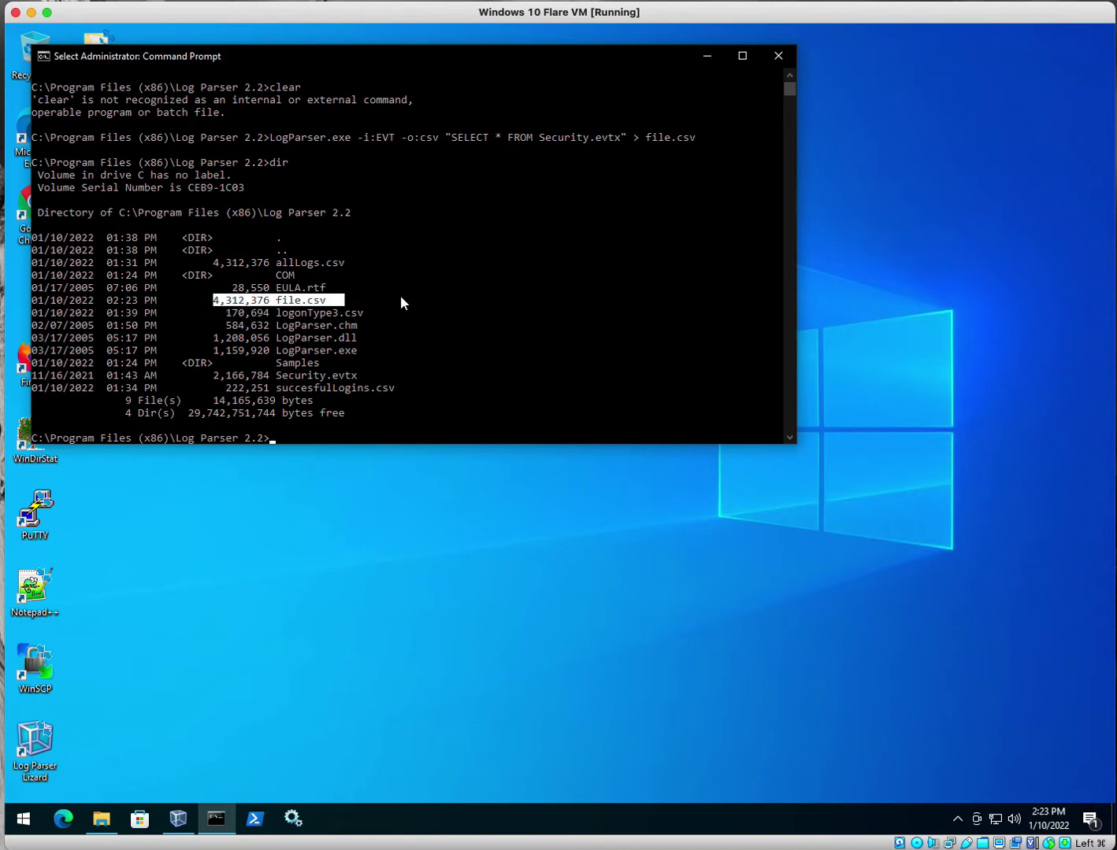
- In the Log Parser 2.2 folder window, open file.csv with Code from its context menu
left_click(108, 824)
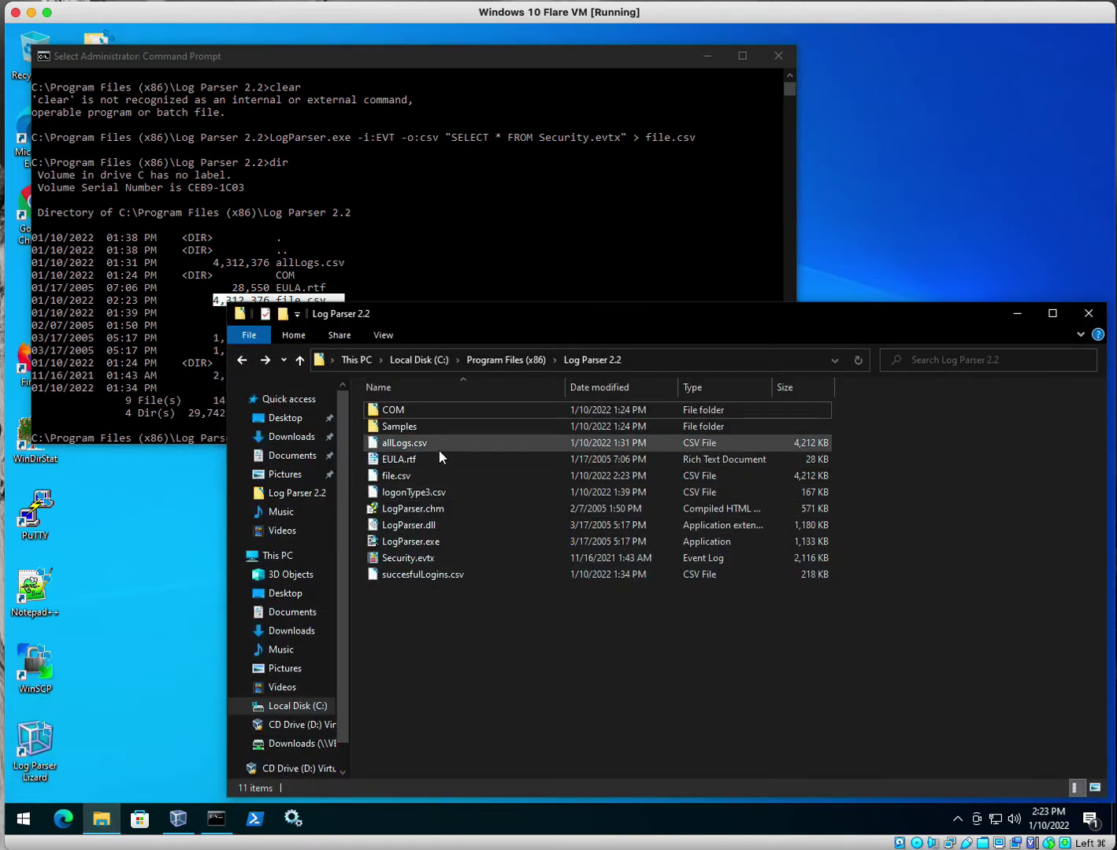
left_click(396, 479)
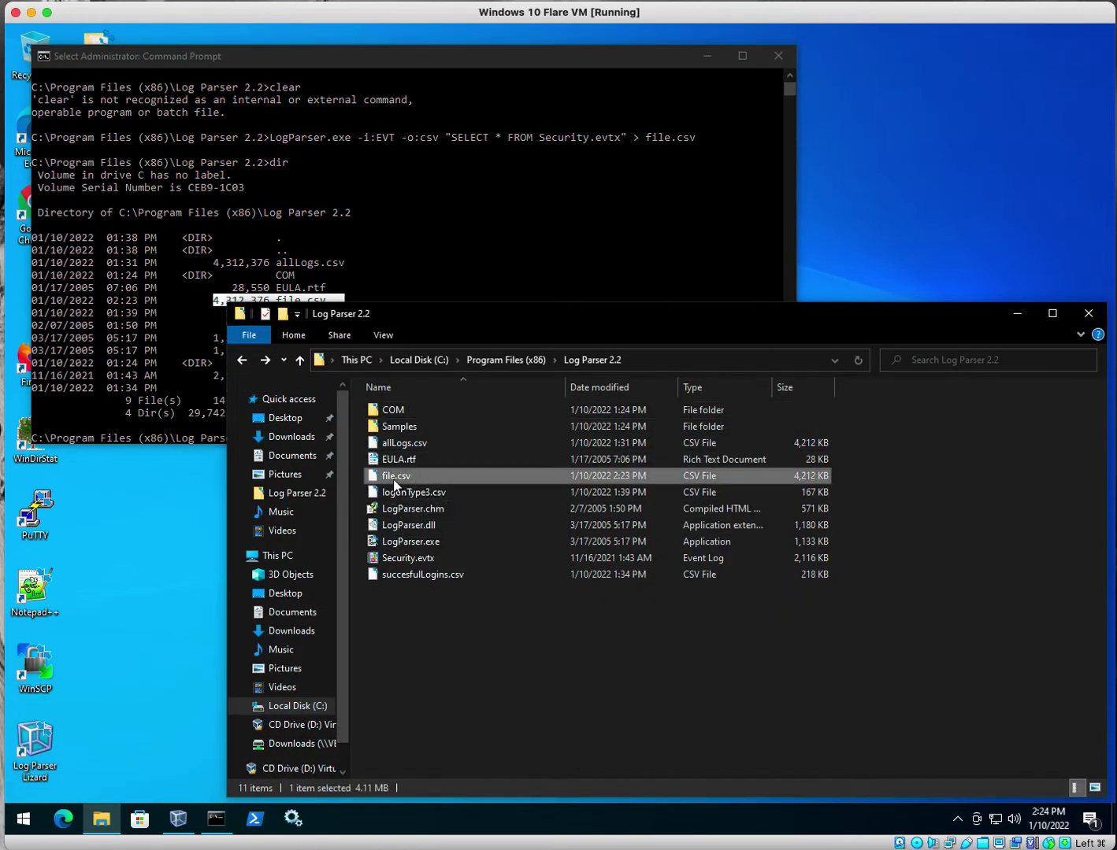
right_click(397, 481)
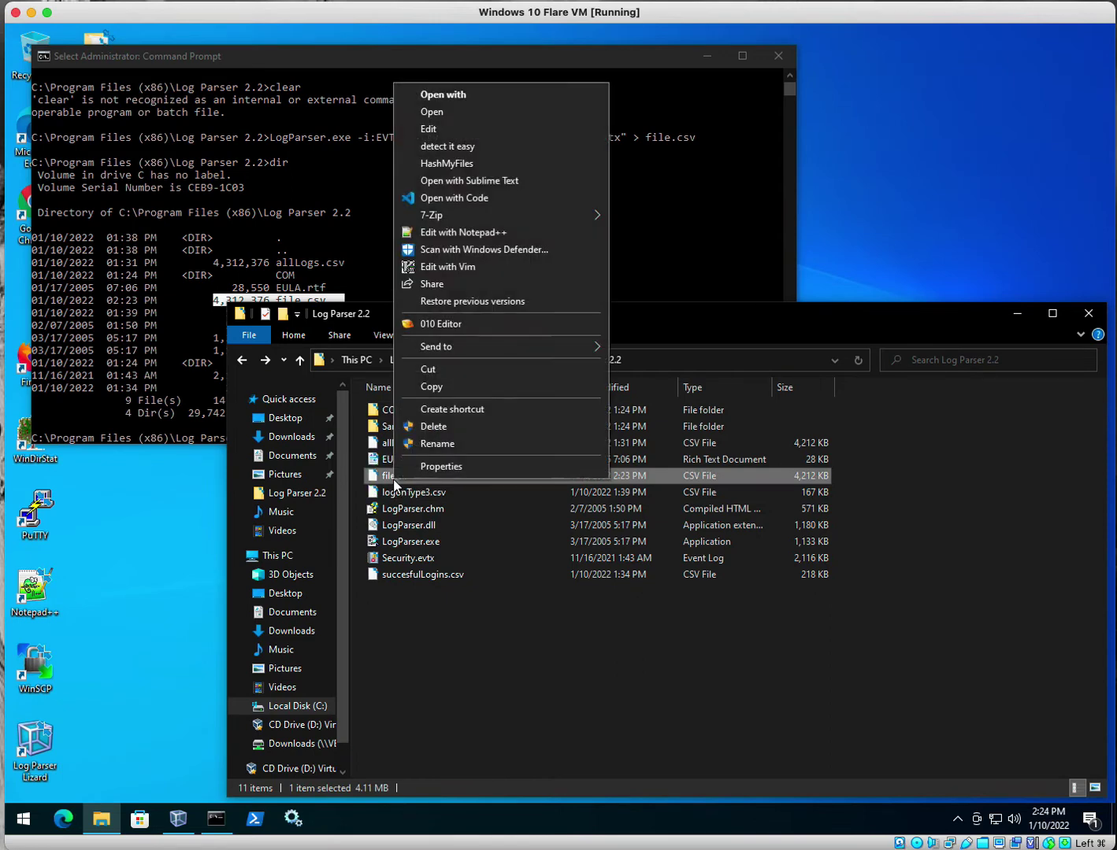
left_click(475, 199)
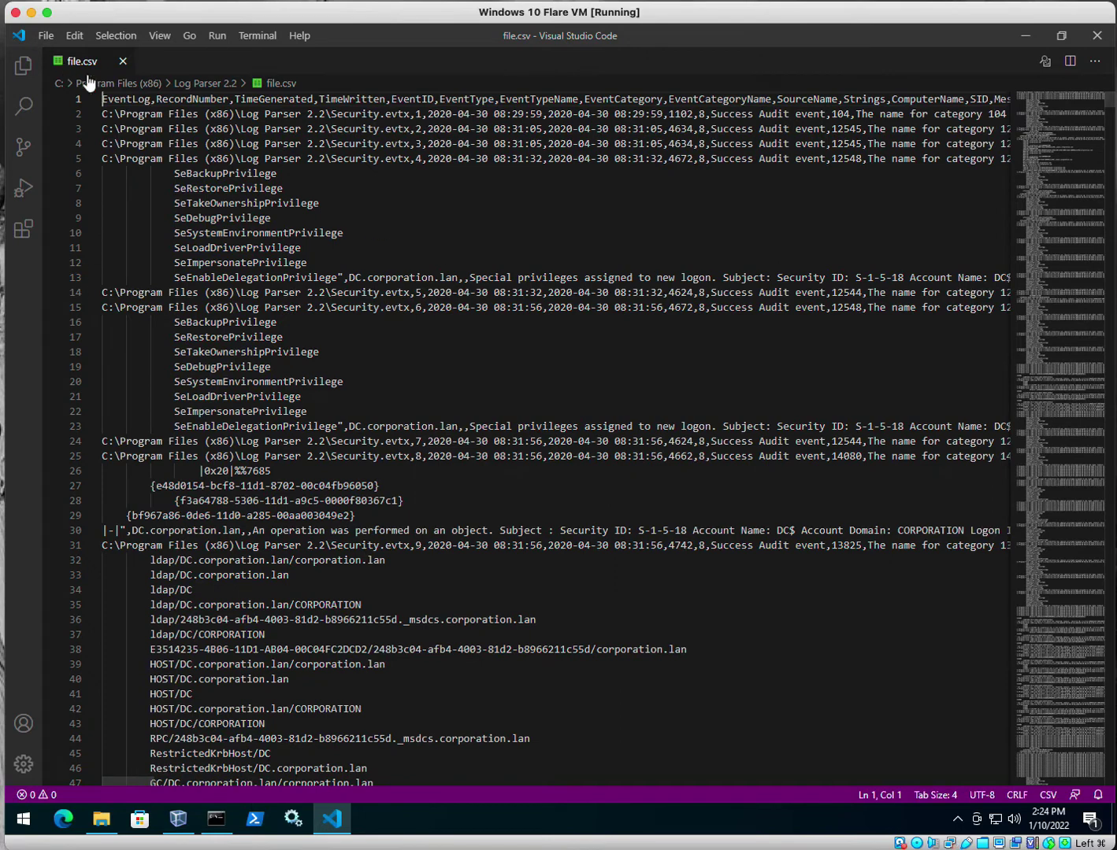
- Inspect file.csv's header and rows, then check the Event ID filter values without changing them
left_click_drag(111, 105, 550, 109)
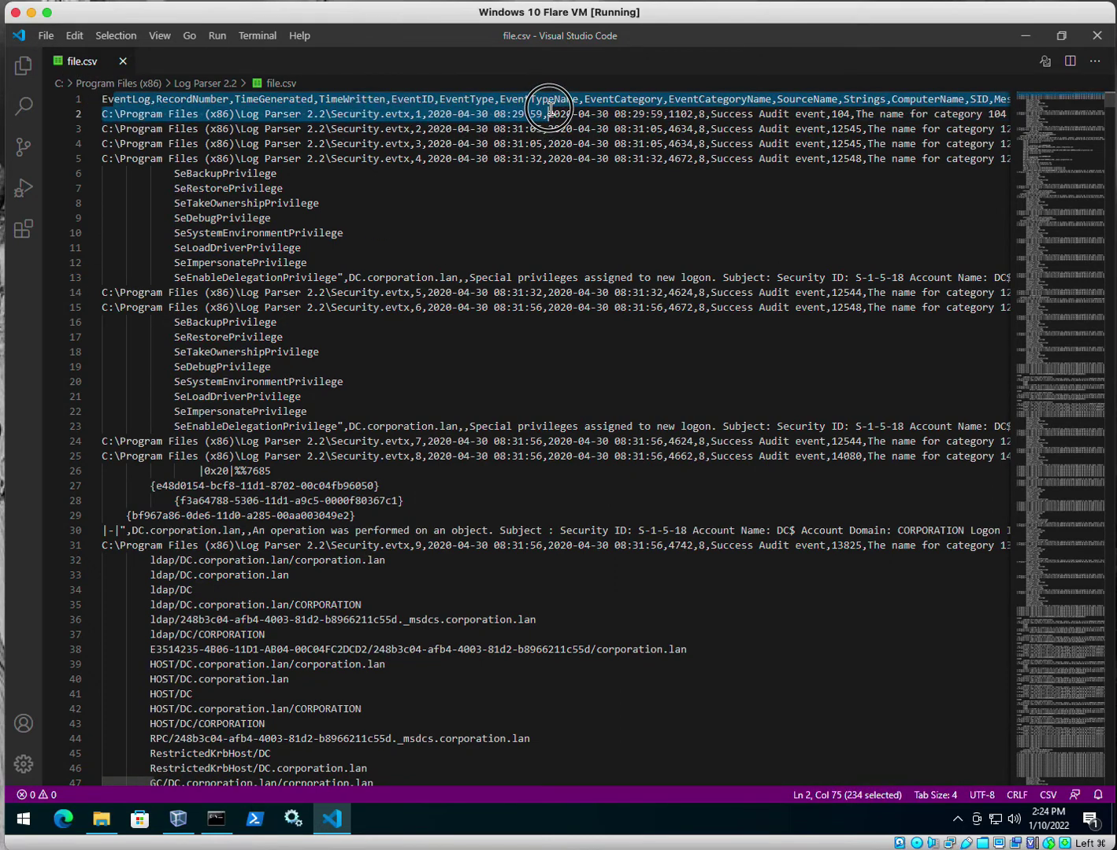
left_click(542, 129)
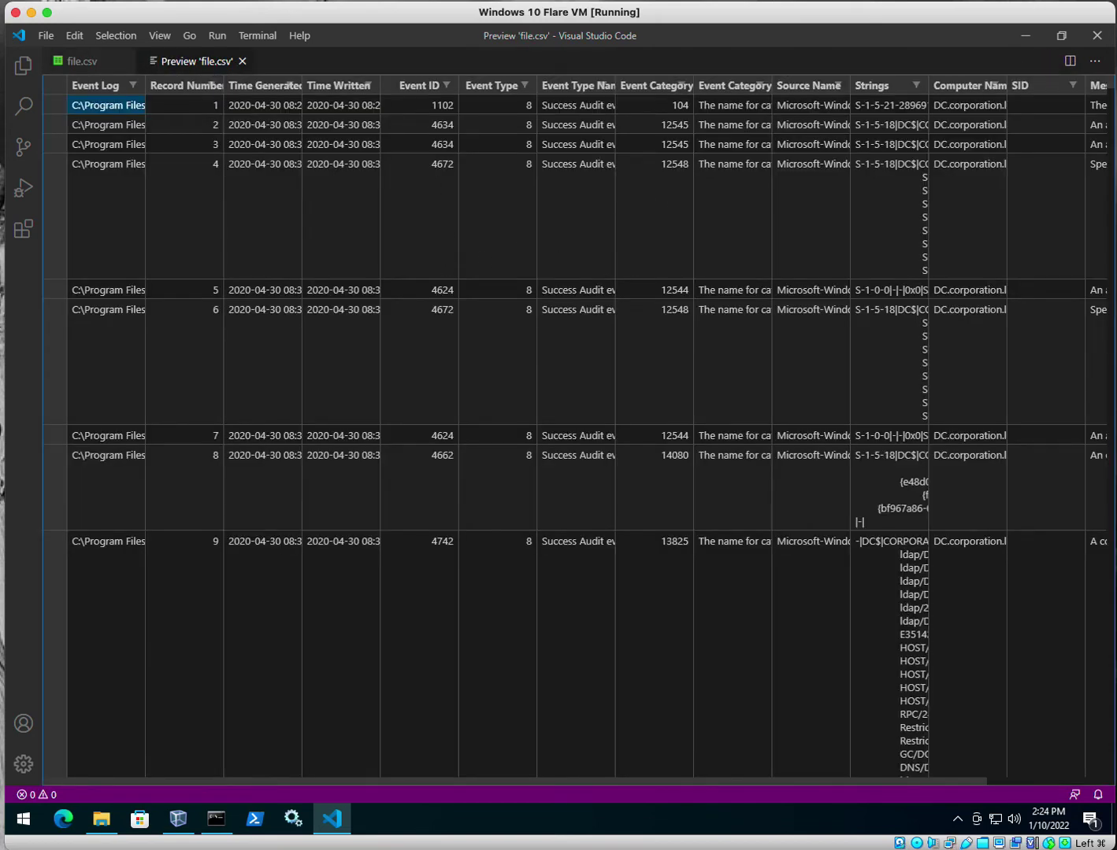
scroll(264, 268, "down", 15)
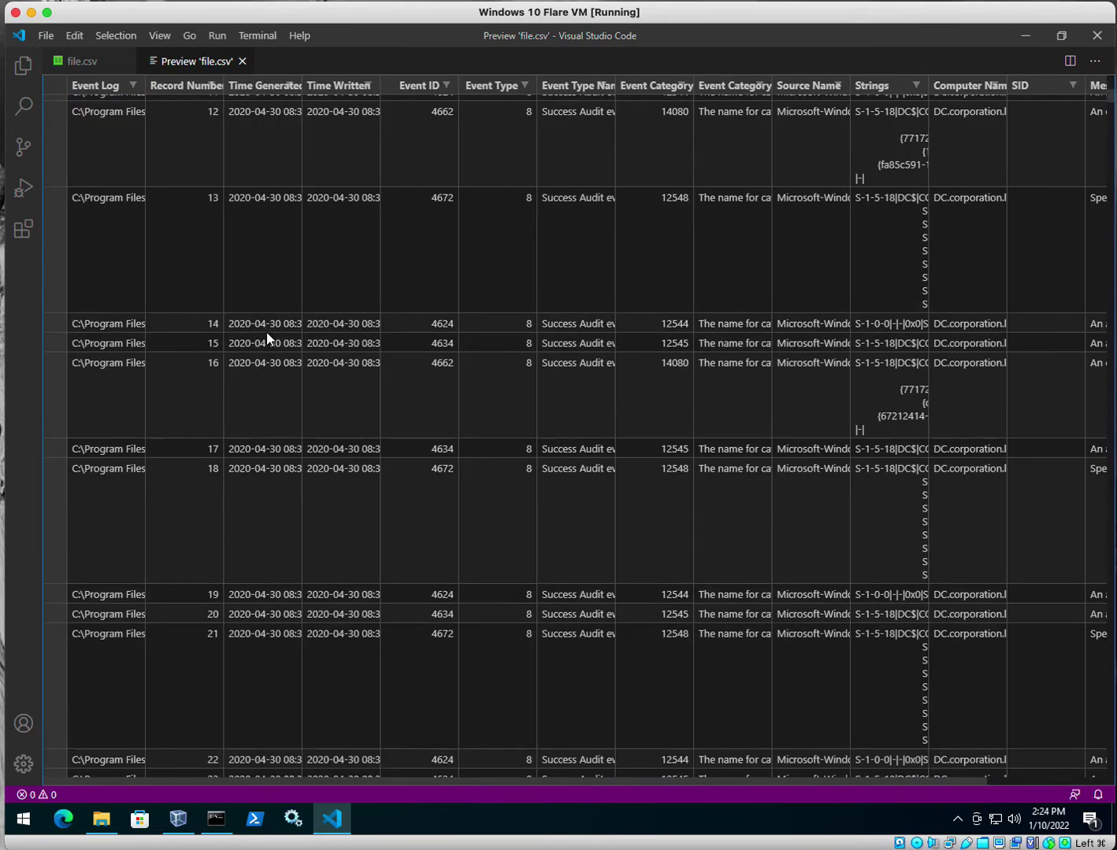
scroll(256, 367, "up", 10)
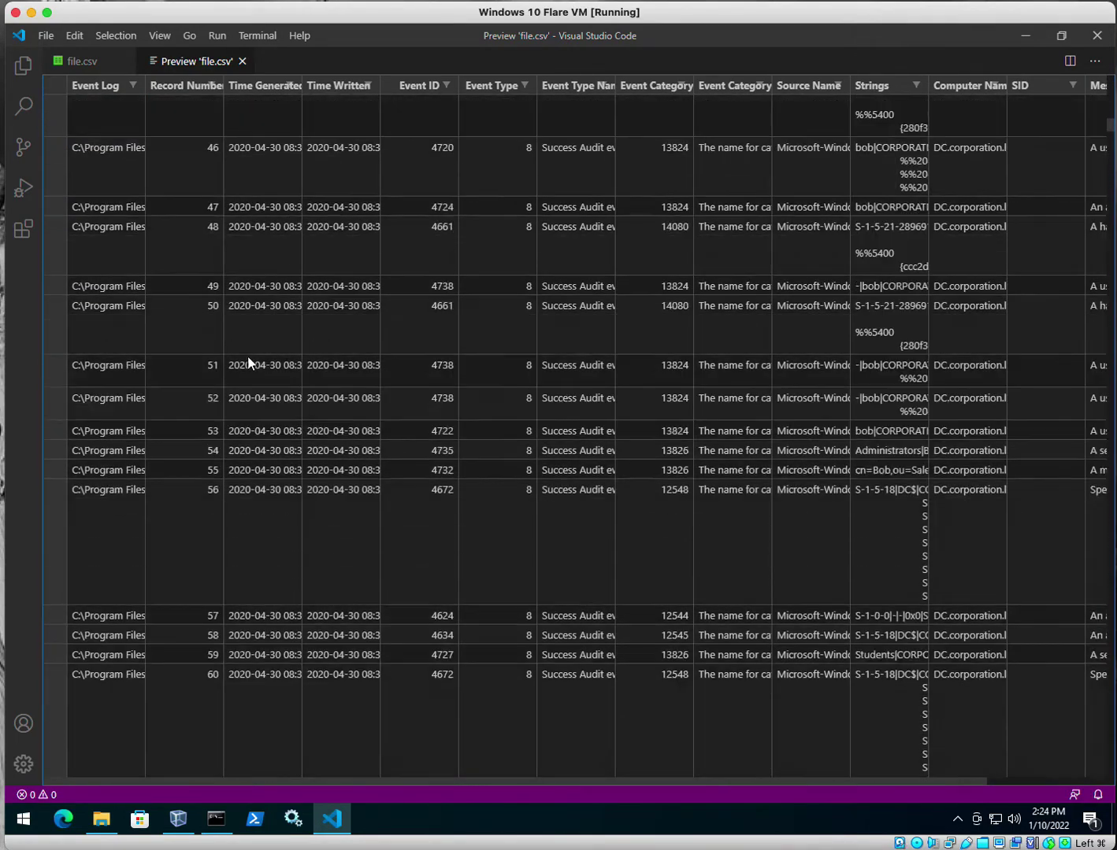
scroll(245, 344, "up", 10)
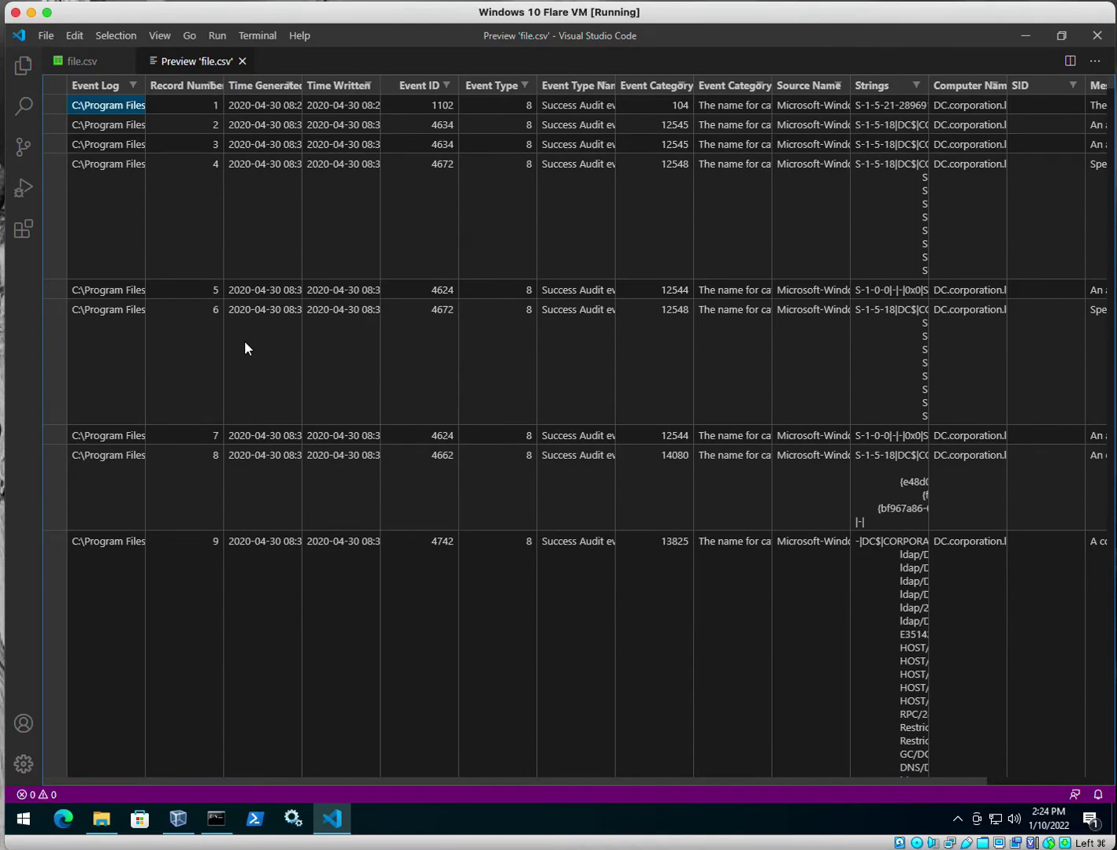
left_click(445, 85)
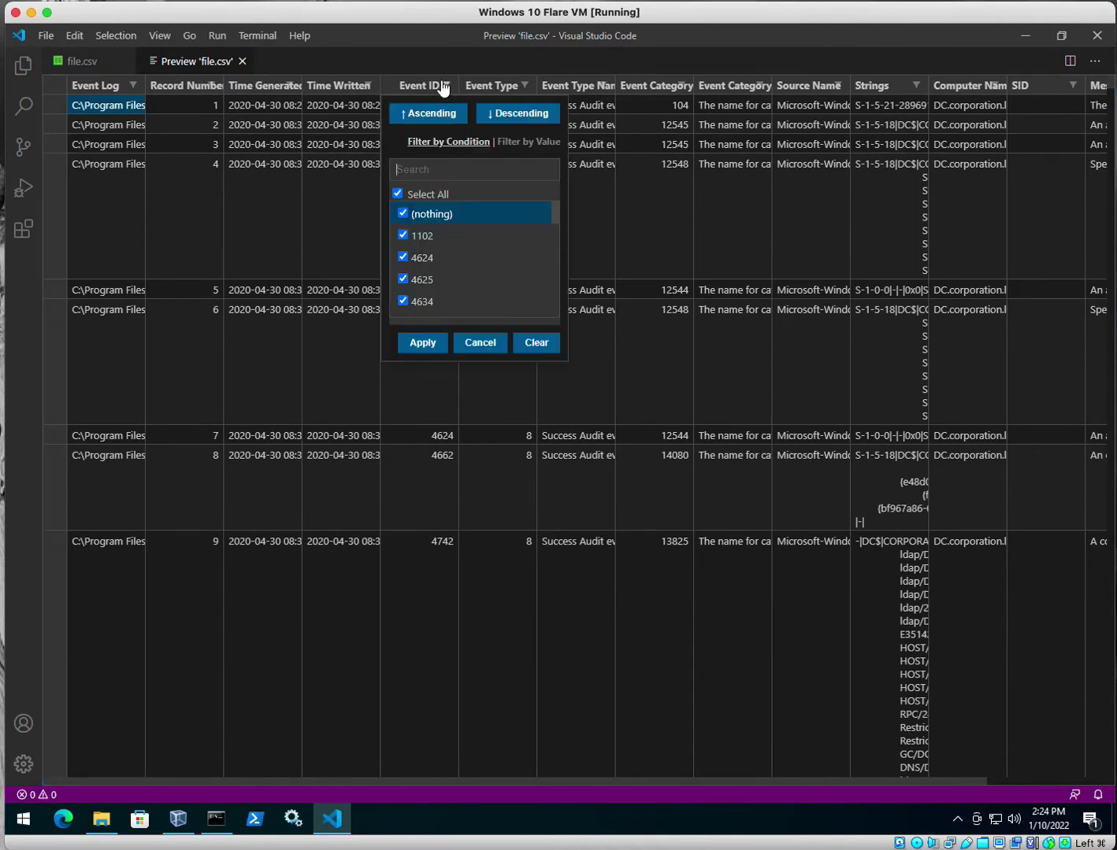
left_click(423, 342)
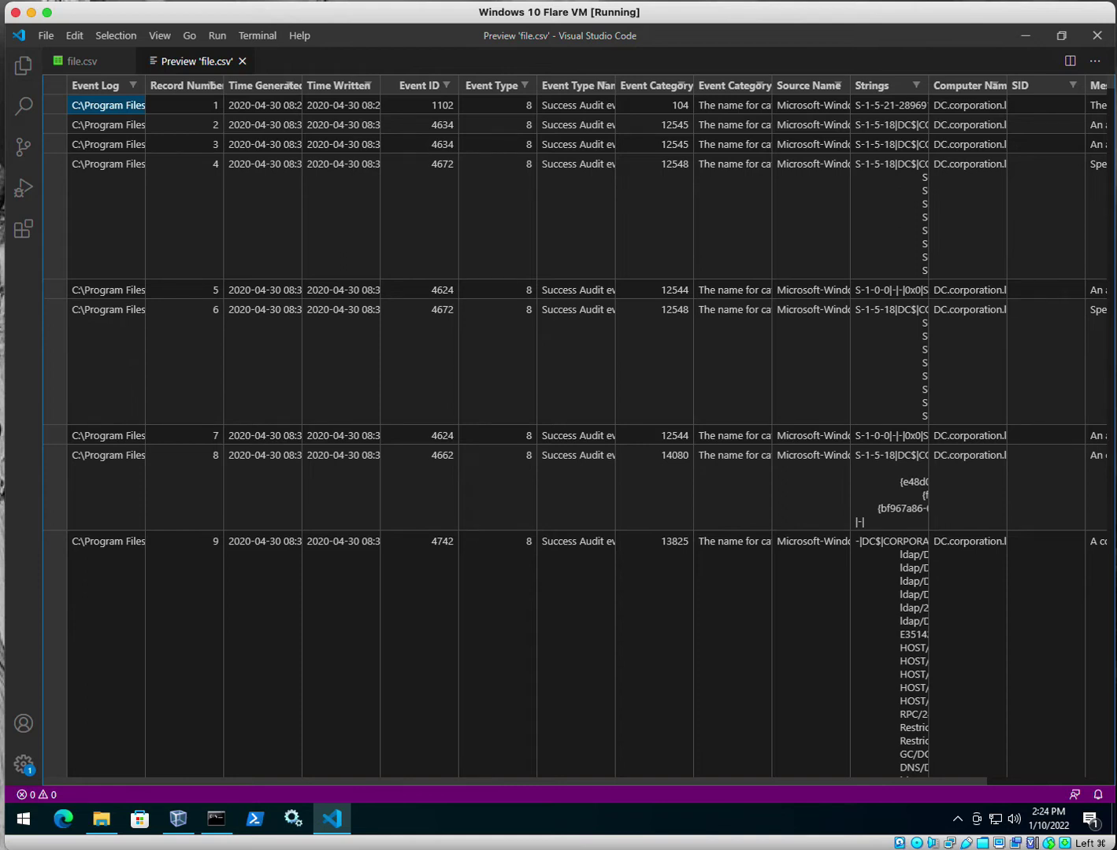
- Minimize VS Code and bring the Command Prompt window forward
left_click(1022, 37)
left_click(519, 250)
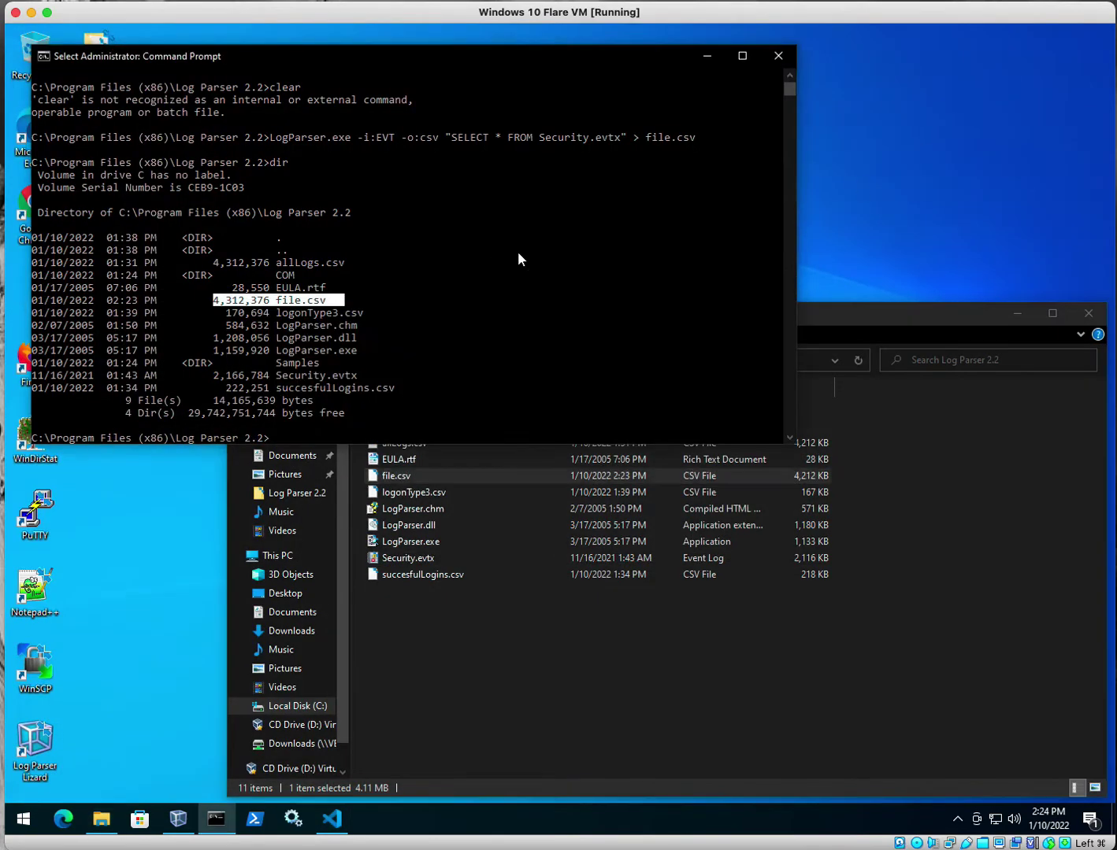
scroll(451, 403, "down", 4)
left_click(449, 313)
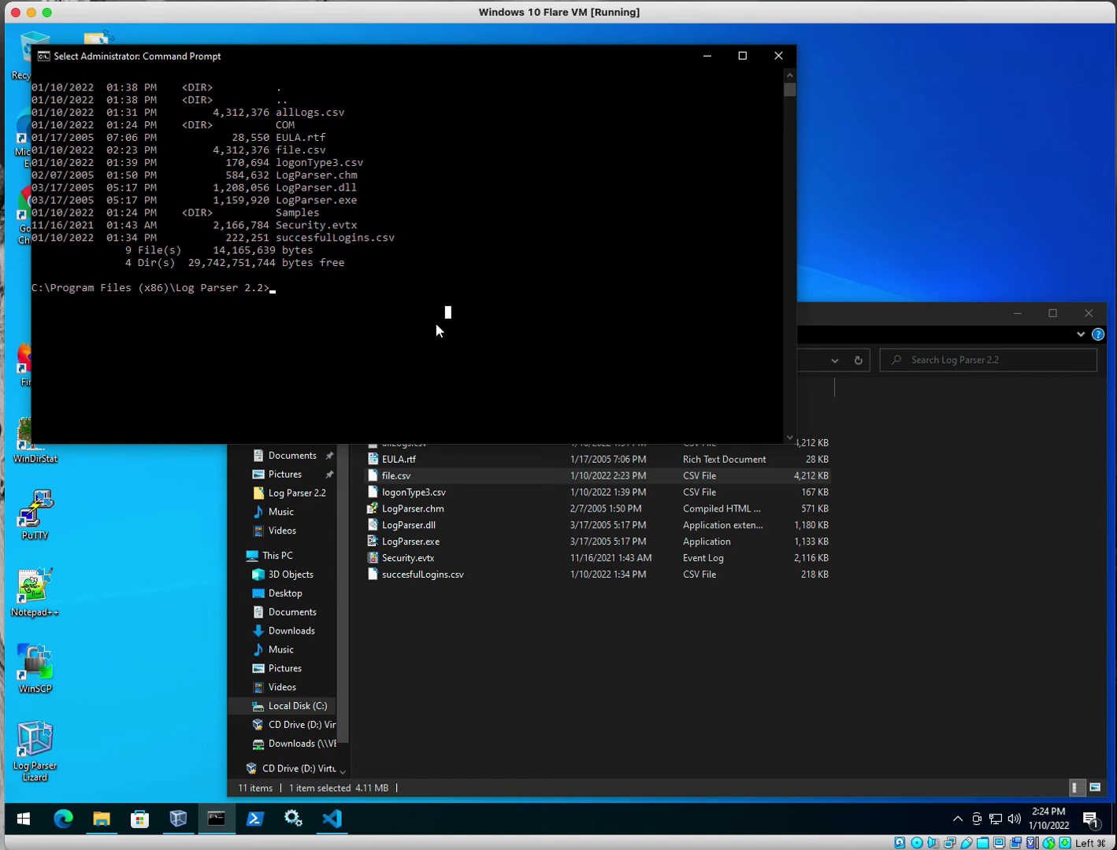
- Recall the LogParser export and add WHERE EventID = '4624' redirecting to successfulLogins.csv
type("dir")
key("Up")
key("BackSpace")
key("BackSpace")
key("BackSpace")
key("BackSpace")
key("BackSpace")
key("BackSpace")
key("BackSpace")
key("BackSpace")
key("BackSpace")
key("BackSpace")
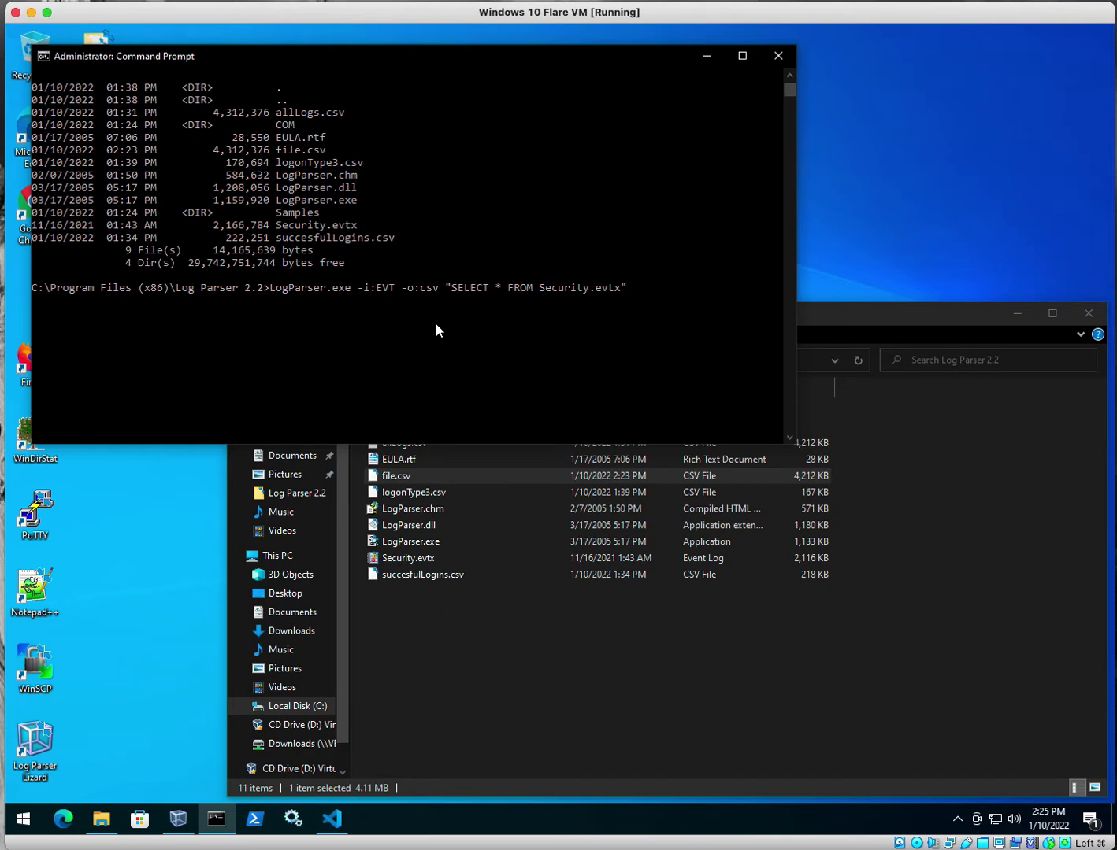
type("WHERE ")
type("Eve")
type("ntID")
type(" =")
type(" '")
type("4624")
type("'")
type(":  > ")
type("success")
type("ful")
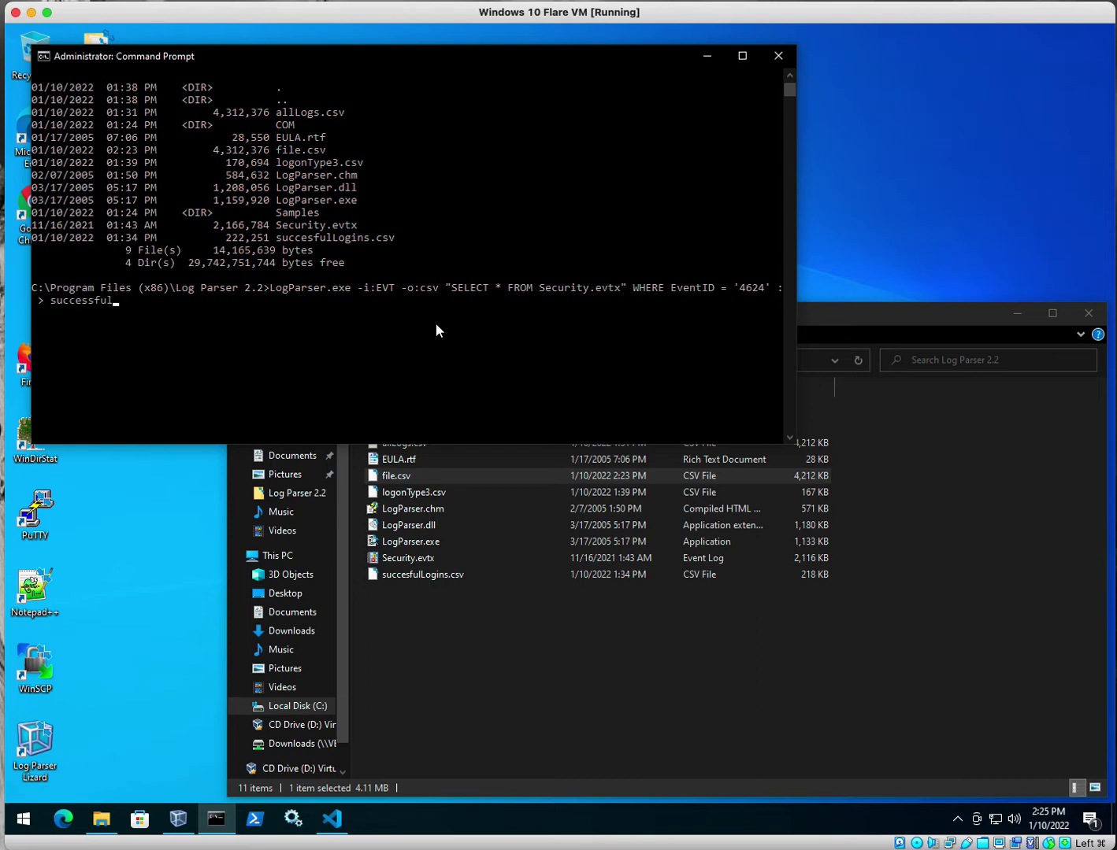
type("Logins.csv")
- Adjust the quotation marks around Security.evtx in the recalled query
key("Left")
key("Left")
key("Left")
key("Left")
key("Left")
key("Left")
key("Left")
key("Left")
key("Left")
key("Left")
key("Left")
key("Left")
key("Left")
key("Left")
key("Left")
key("Left")
key("Left")
key("Left")
key("Left")
key("Left")
key("Left")
key("Left")
key("Left")
key("Left")
key("Left")
key("Left")
key("Left")
key("Left")
key("Left")
key("Left")
key("Left")
key("Left")
key("Left")
key("Left")
key("Left")
key("Left")
key("Left")
key("Left")
key("Left")
key("Left")
key("Left")
key("Left")
key("Left")
key("Left")
key("Left")
type("'")
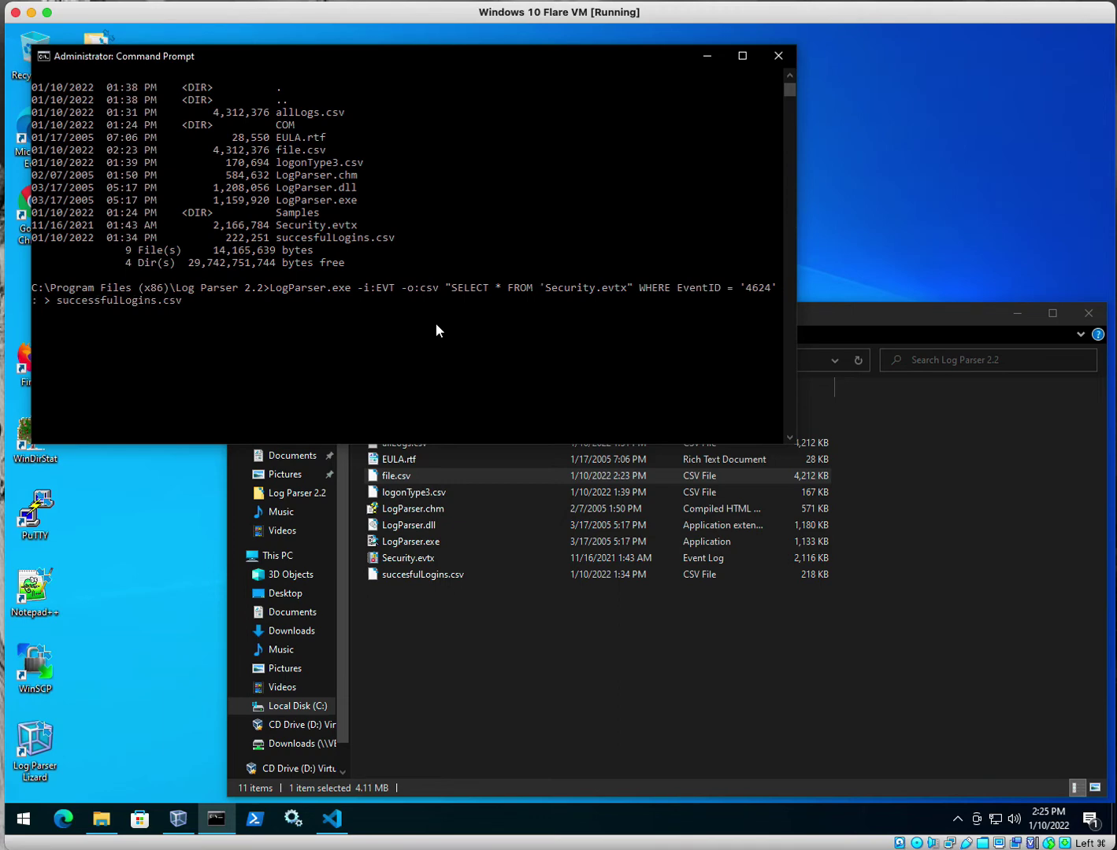
key("Right")
key("Right")
key("Right")
key("Right")
key("Right")
key("Right")
key("Right")
key("Right")
key("Right")
key("Delete")
type("'")
key("Right")
key("Right")
key("Right")
key("Right")
key("Right")
key("Right")
key("Right")
key("Right")
key("Right")
key("Right")
key("Right")
key("Right")
key("Right")
key("Right")
key("Right")
- Run the EventID 4624 export and recall it after the extra ':' argument error
type("\"")
key("Return")
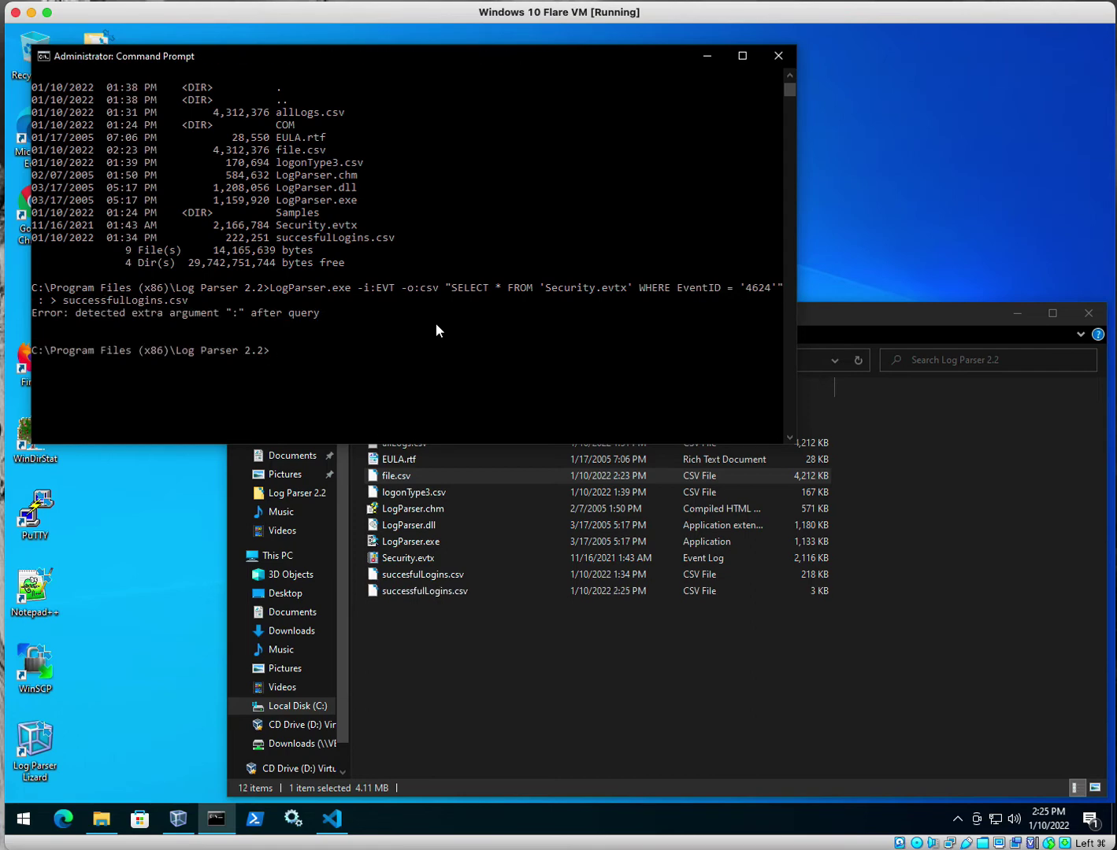
key("Up")
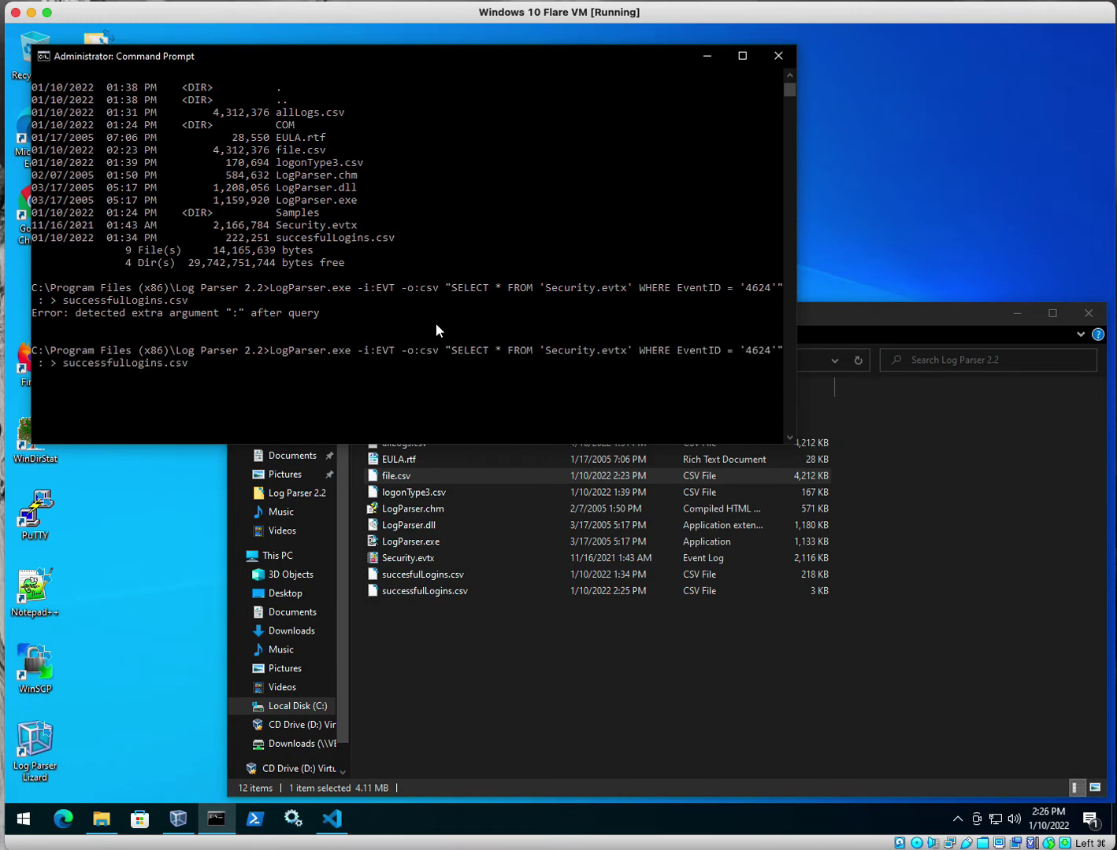
- Widen the console, delete the stray colon, and rerun the export to successfulLogins.csv
key("Left")
key("Left")
key("Left")
key("Left")
key("Left")
key("Left")
key("Left")
key("Left")
key("Left")
key("Left")
key("Left")
key("Left")
key("Left")
key("Left")
key("Left")
key("Left")
key("Left")
key("Left")
key("Left")
key("Left")
key("Left")
key("Left")
key("Left")
key("Left")
key("Left")
key("Left")
key("Left")
key("Left")
key("Right")
key("Right")
key("Right")
key("Right")
key("Right")
key("Right")
key("Right")
key("Right")
key("Right")
key("Right")
key("Right")
key("Right")
key("Right")
key("Right")
key("Right")
key("Right")
key("Right")
key("Right")
key("Right")
key("Right")
key("Right")
key("Right")
key("Right")
key("Right")
key("Right")
key("Right")
key("Right")
key("Right")
left_click_drag(796, 348, 1004, 375)
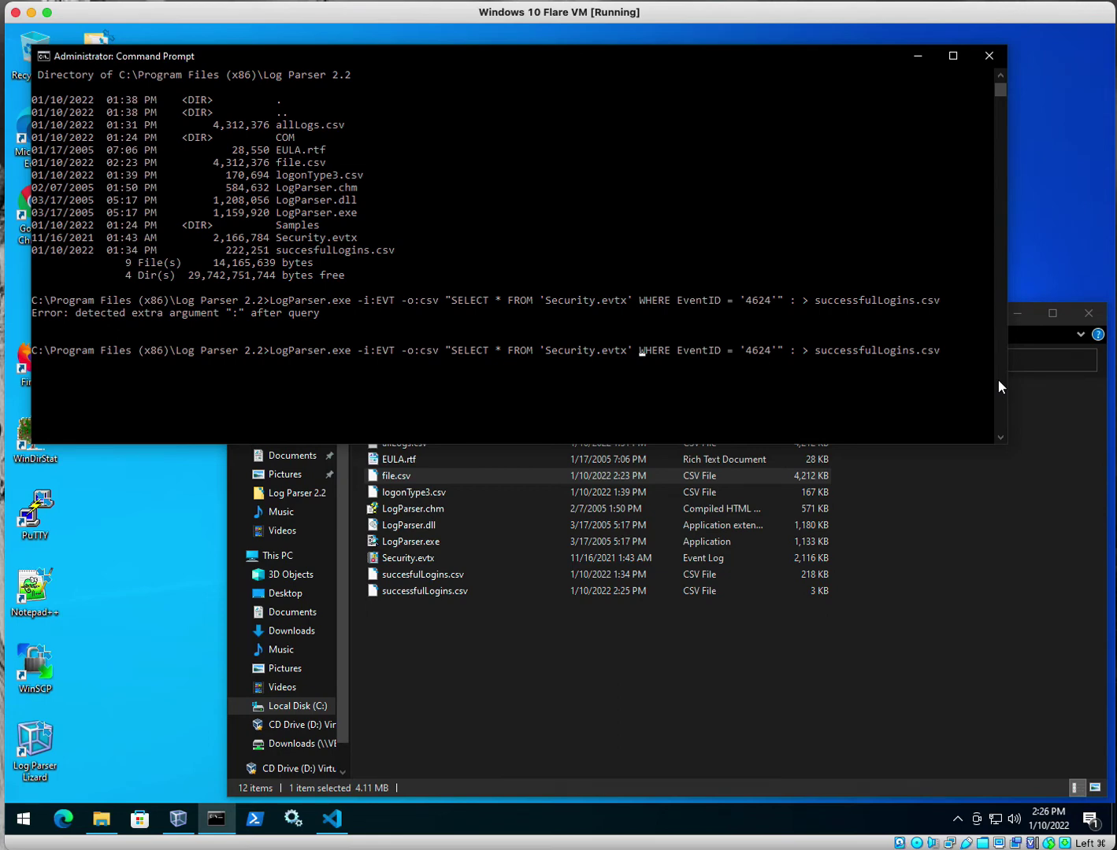
key("Right")
key("Right")
key("Right")
key("Right")
key("Right")
key("Right")
key("Right")
key("Right")
key("Right")
key("Right")
key("Right")
key("Right")
key("Right")
key("Right")
key("Right")
key("Right")
key("Right")
key("Right")
key("Right")
key("Right")
key("Right")
key("Delete")
key("Delete")
key("Return")
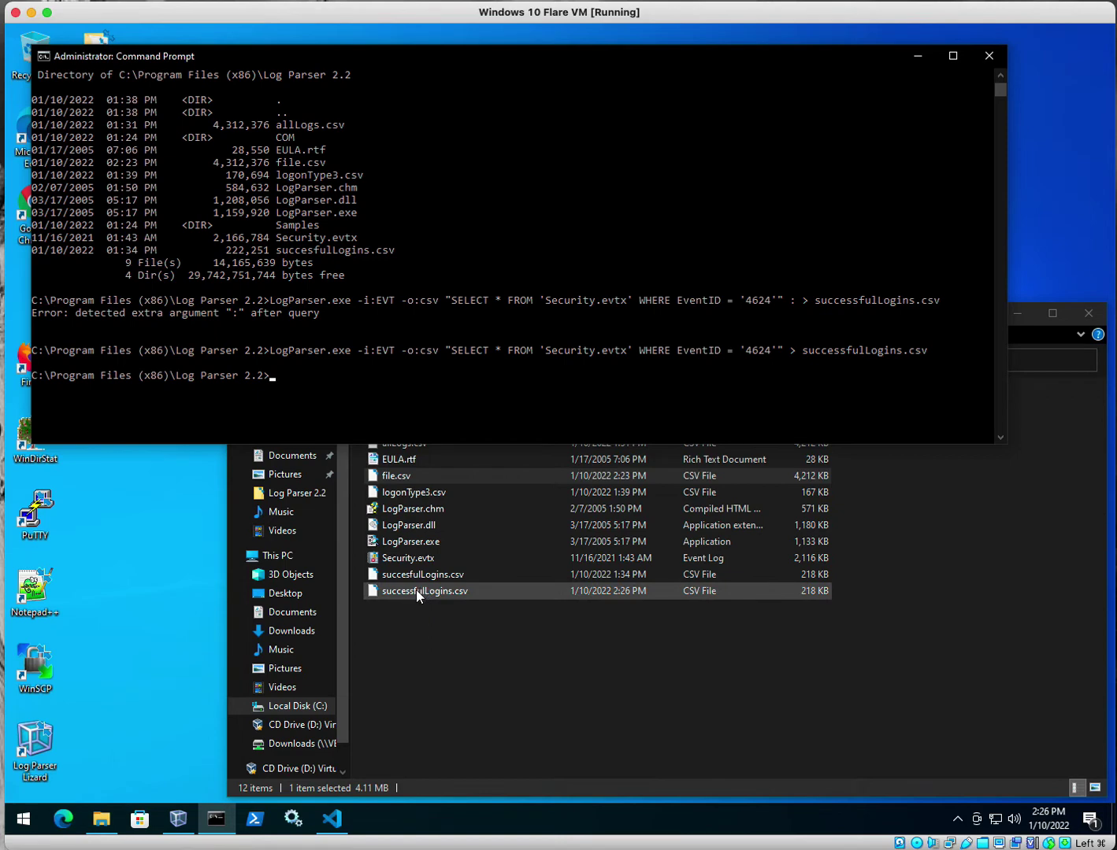
- Open successfulLogins.csv with Code as a table preview and scroll its 4624 rows
left_click(424, 636)
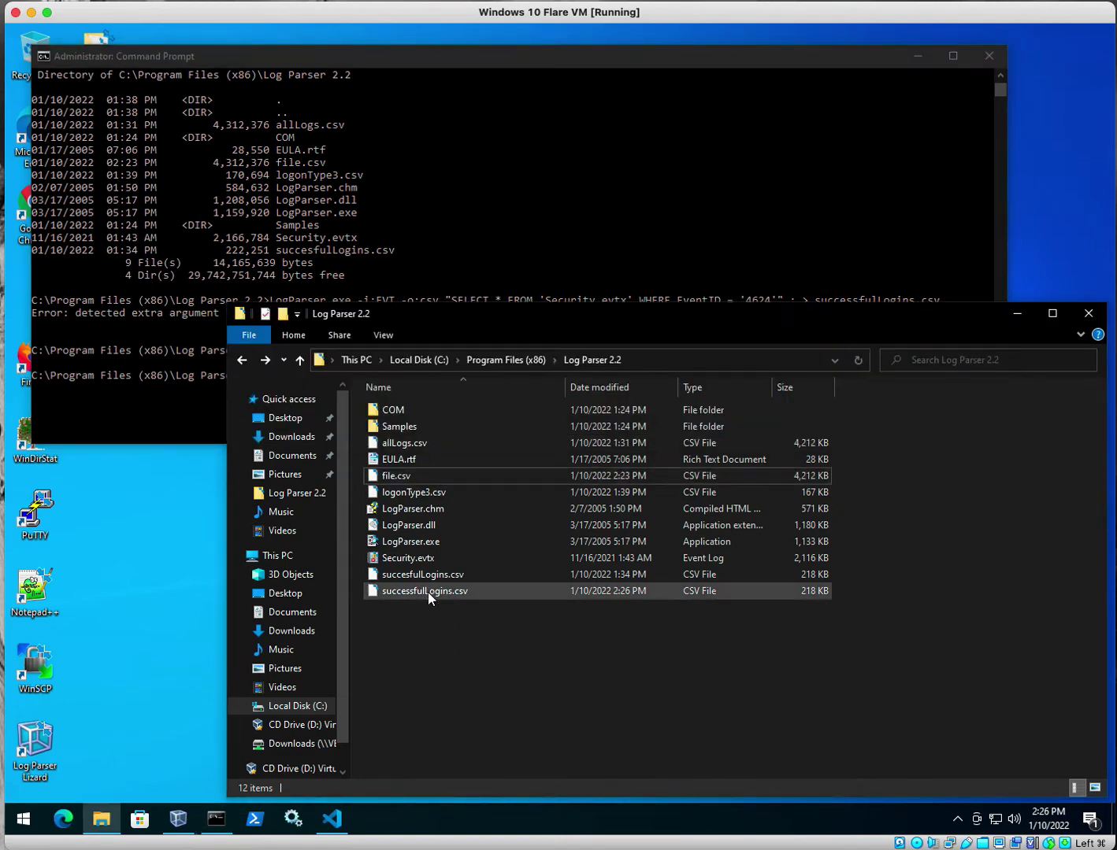
left_click(428, 593)
right_click(428, 592)
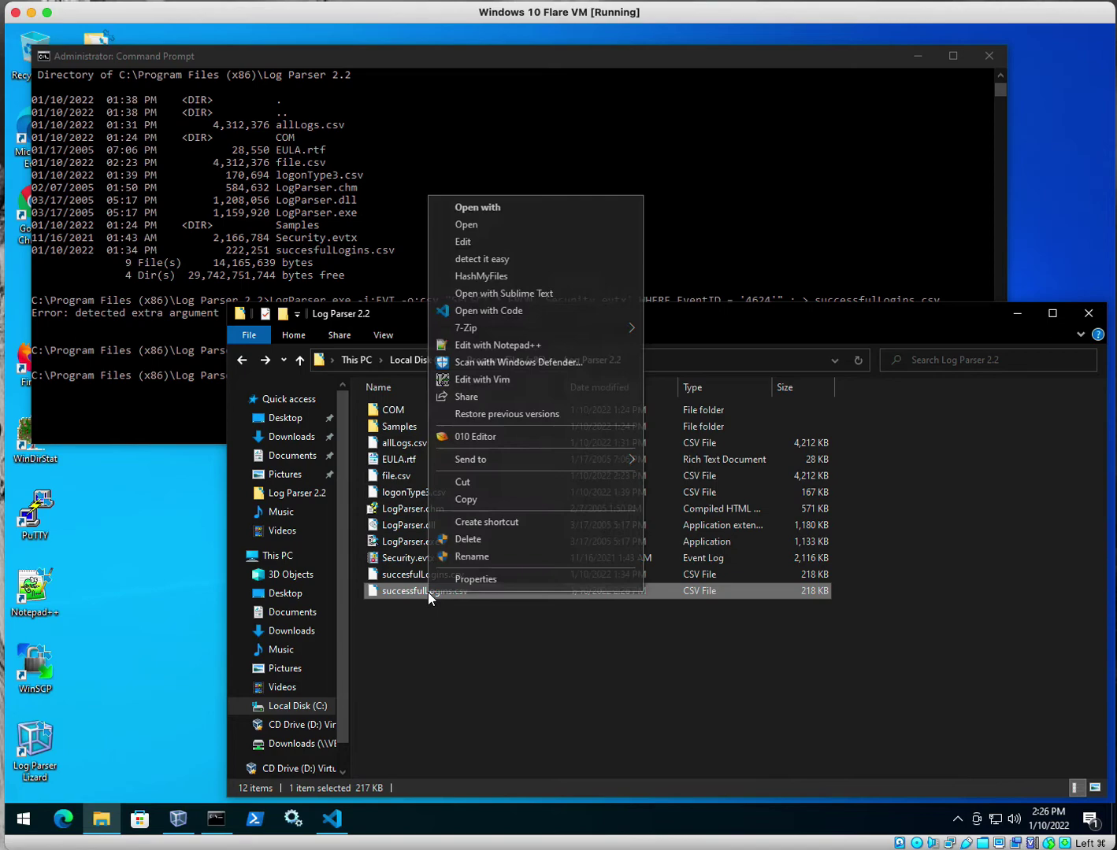
left_click(511, 309)
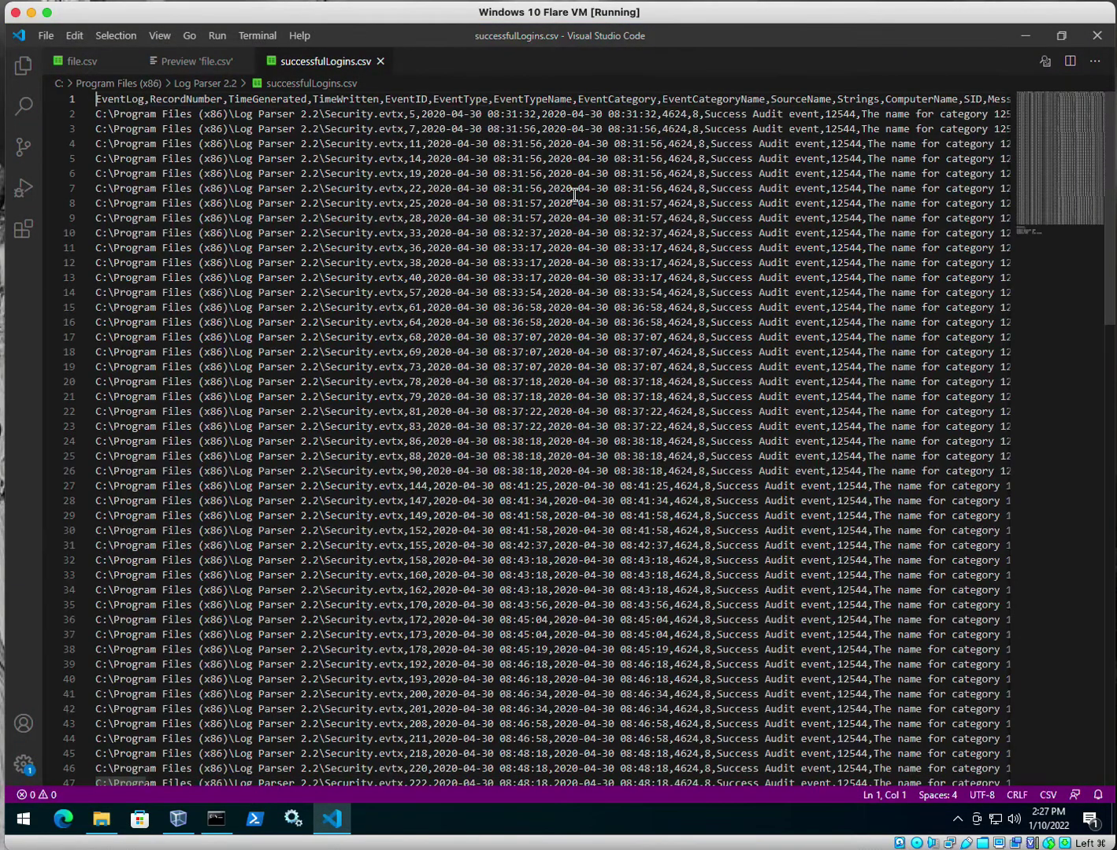
left_click(1043, 61)
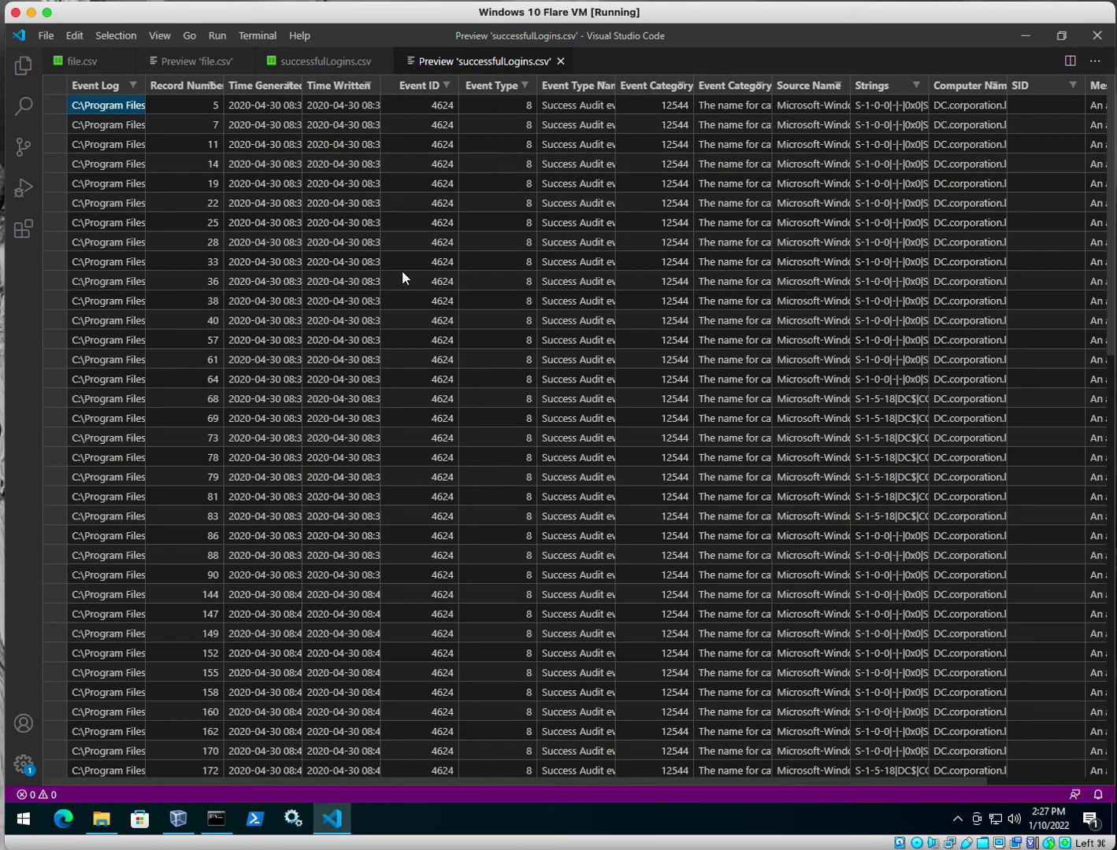
scroll(400, 271, "down", 15)
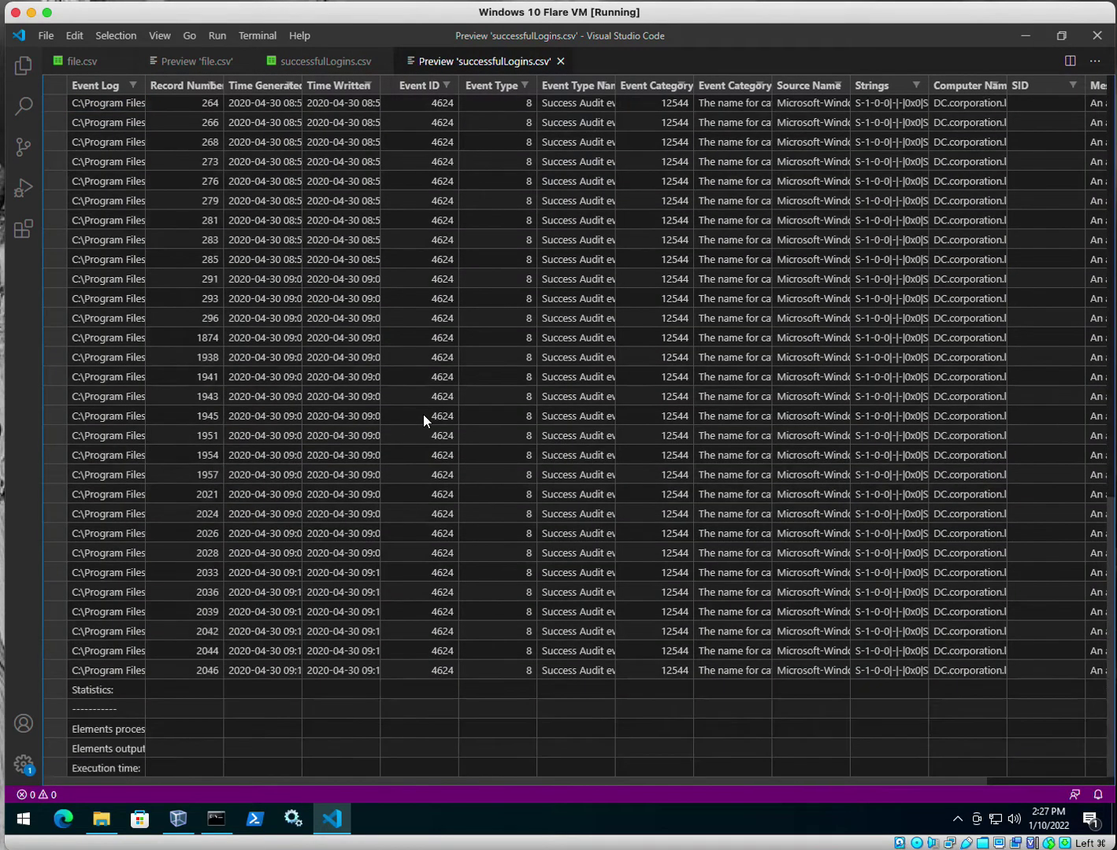
scroll(423, 415, "up", 15)
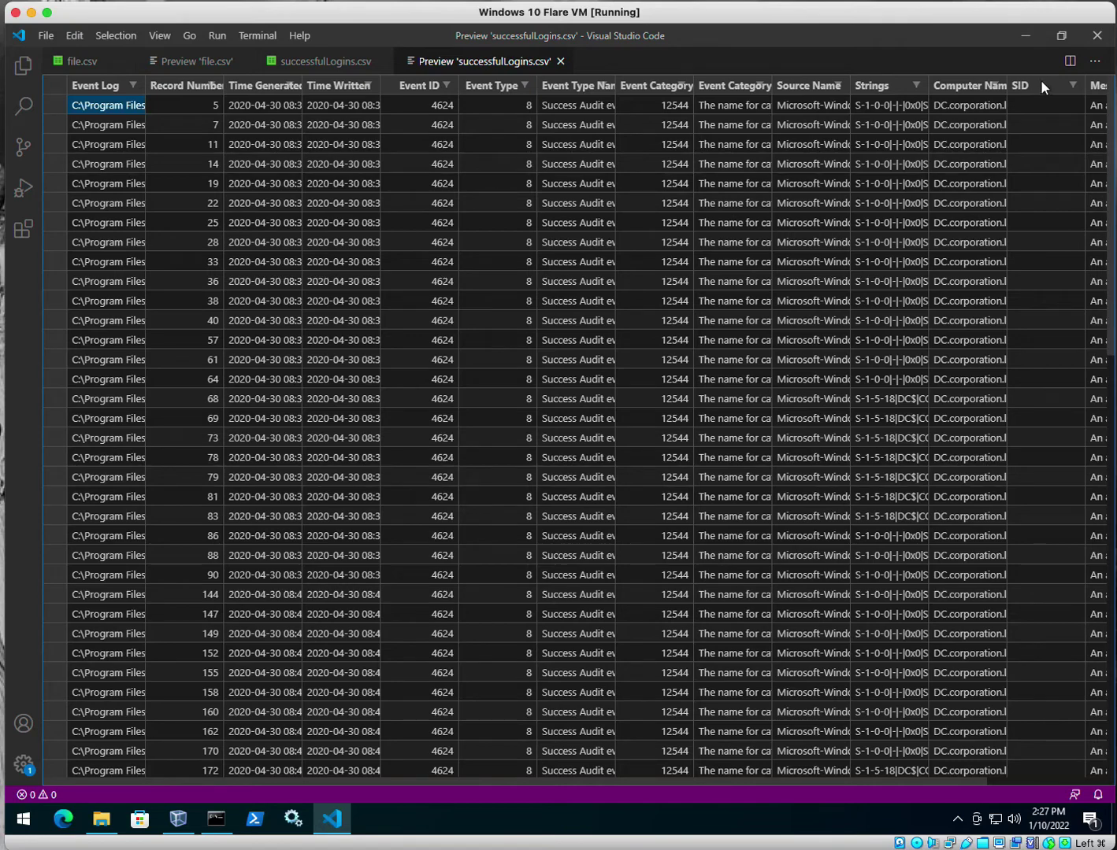
- Rerun the 4624 query with and Message like '%Logon Type: 3%' into logontype3.csv
left_click(1026, 37)
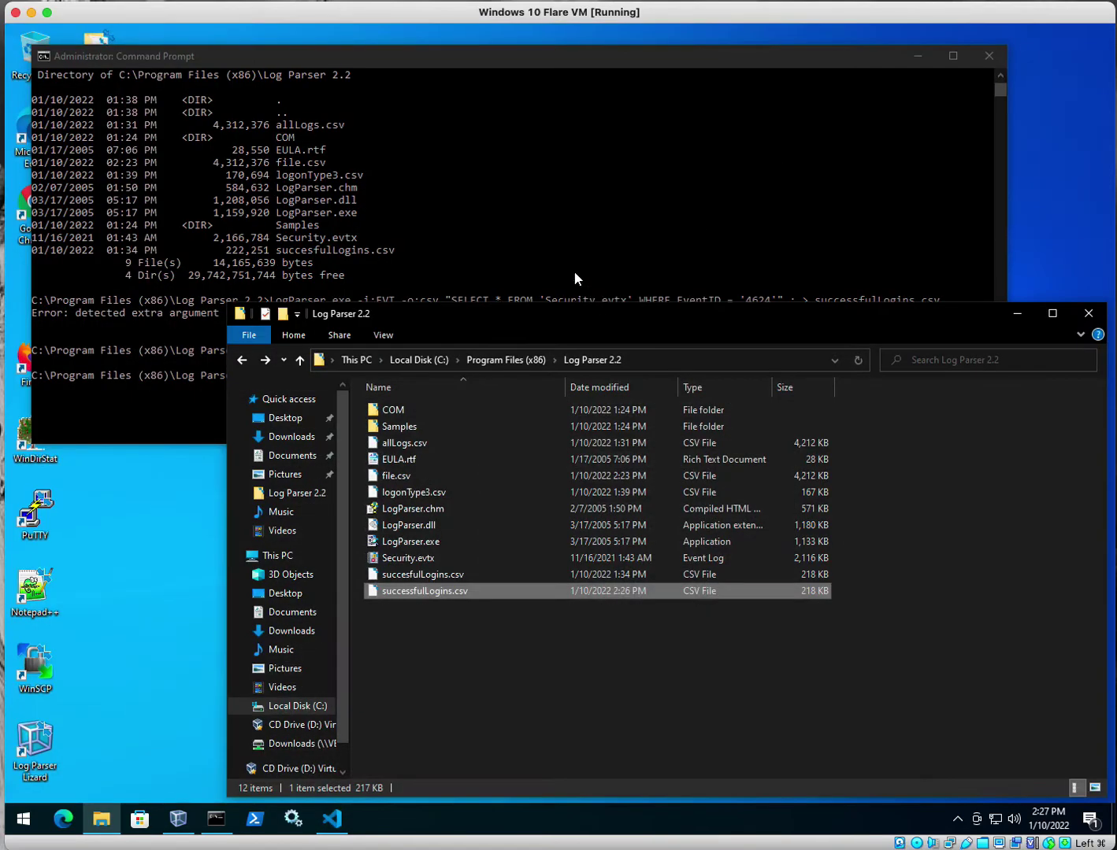
left_click(574, 278)
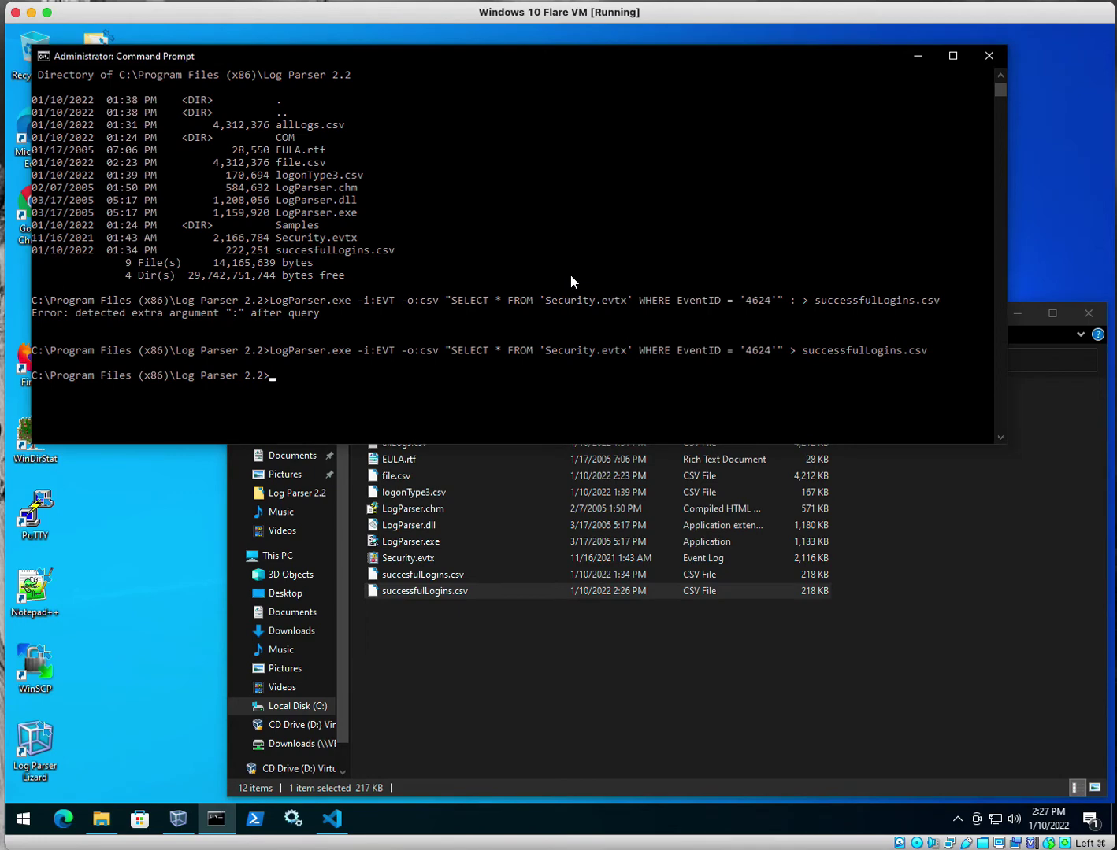
key("Up")
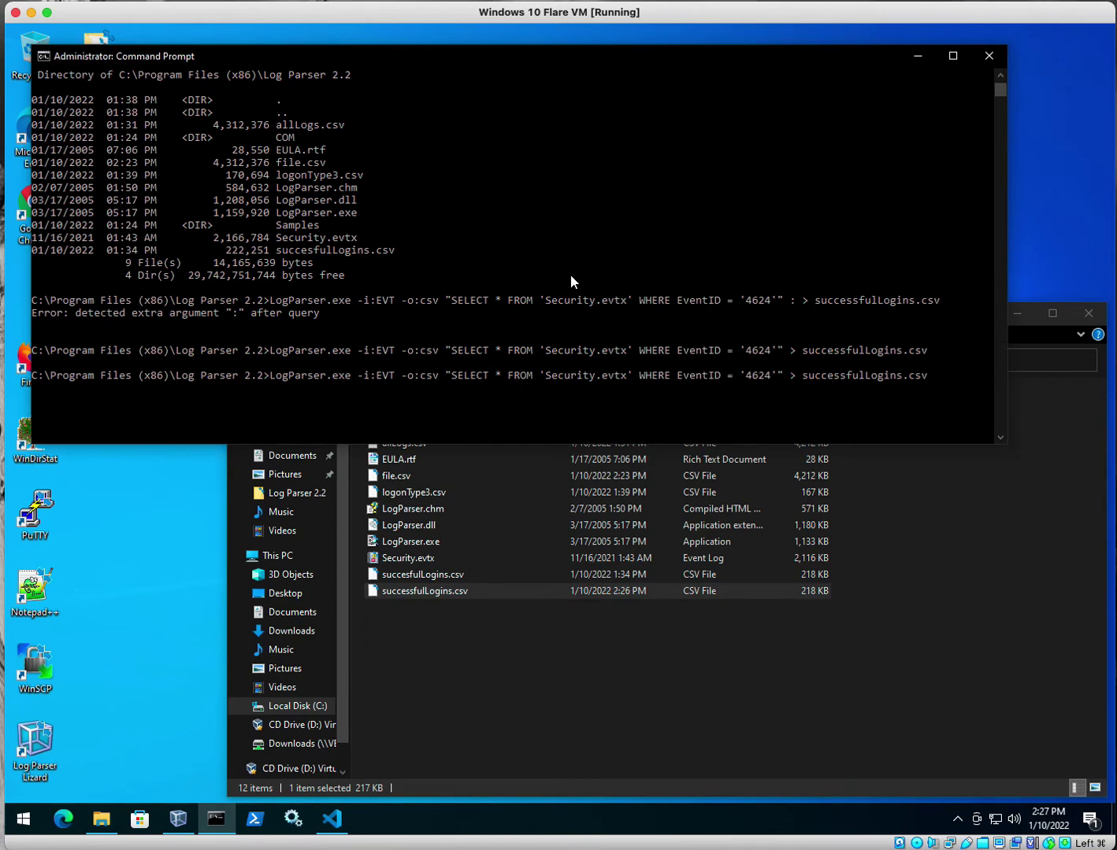
key("BackSpace")
key("BackSpace")
key("BackSpace")
key("BackSpace")
key("BackSpace")
key("BackSpace")
key("BackSpace")
key("BackSpace")
key("BackSpace")
key("BackSpace")
key("BackSpace")
key("BackSpace")
key("BackSpace")
key("BackSpace")
key("BackSpace")
key("BackSpace")
key("BackSpace")
key("BackSpace")
key("BackSpace")
key("BackSpace")
key("BackSpace")
key("BackSpace")
key("BackSpace")
key("BackSpace")
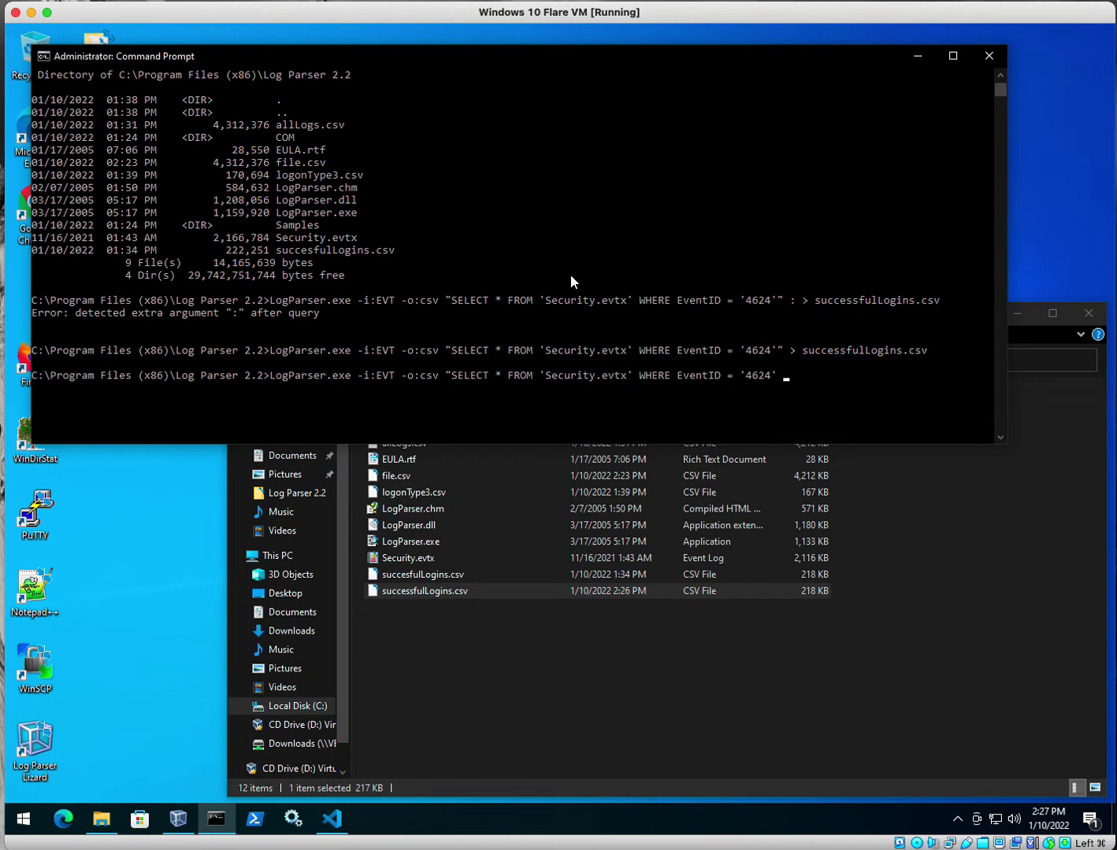
type("and Message like '%Logon Type: 3")
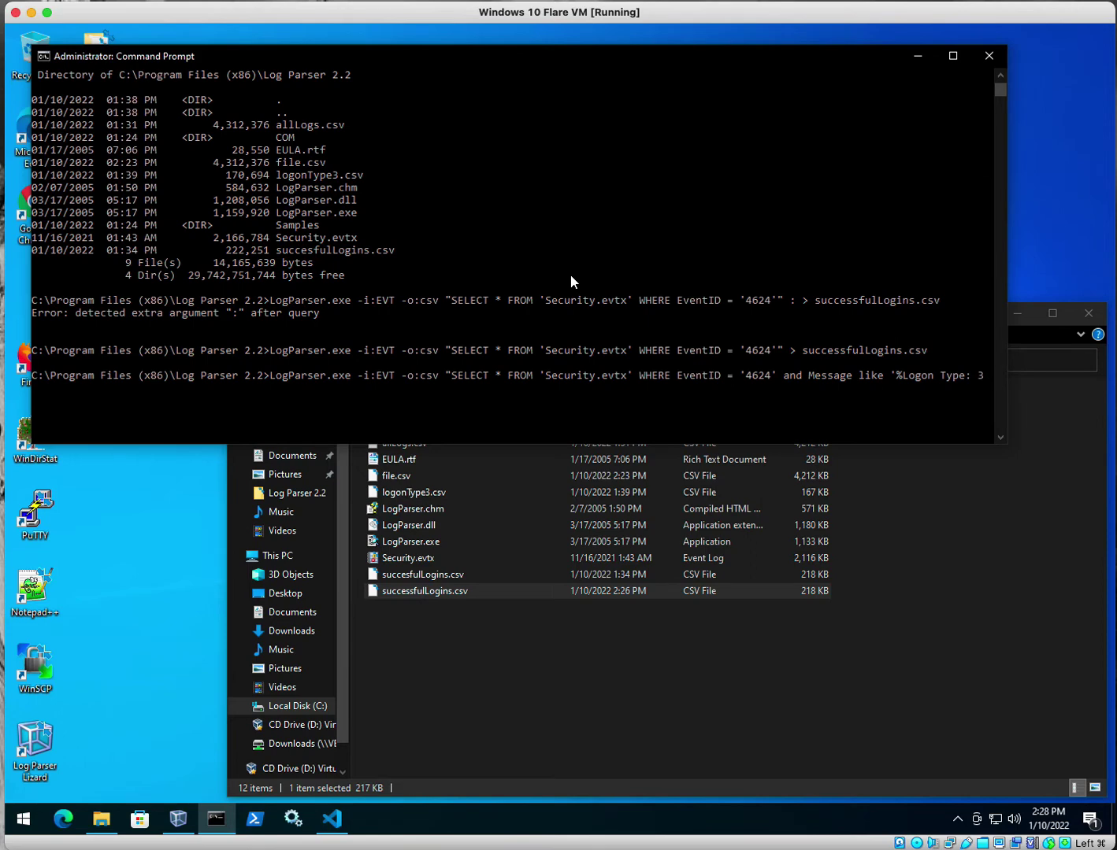
type("%'\" > logontype3.csv")
key("Return")
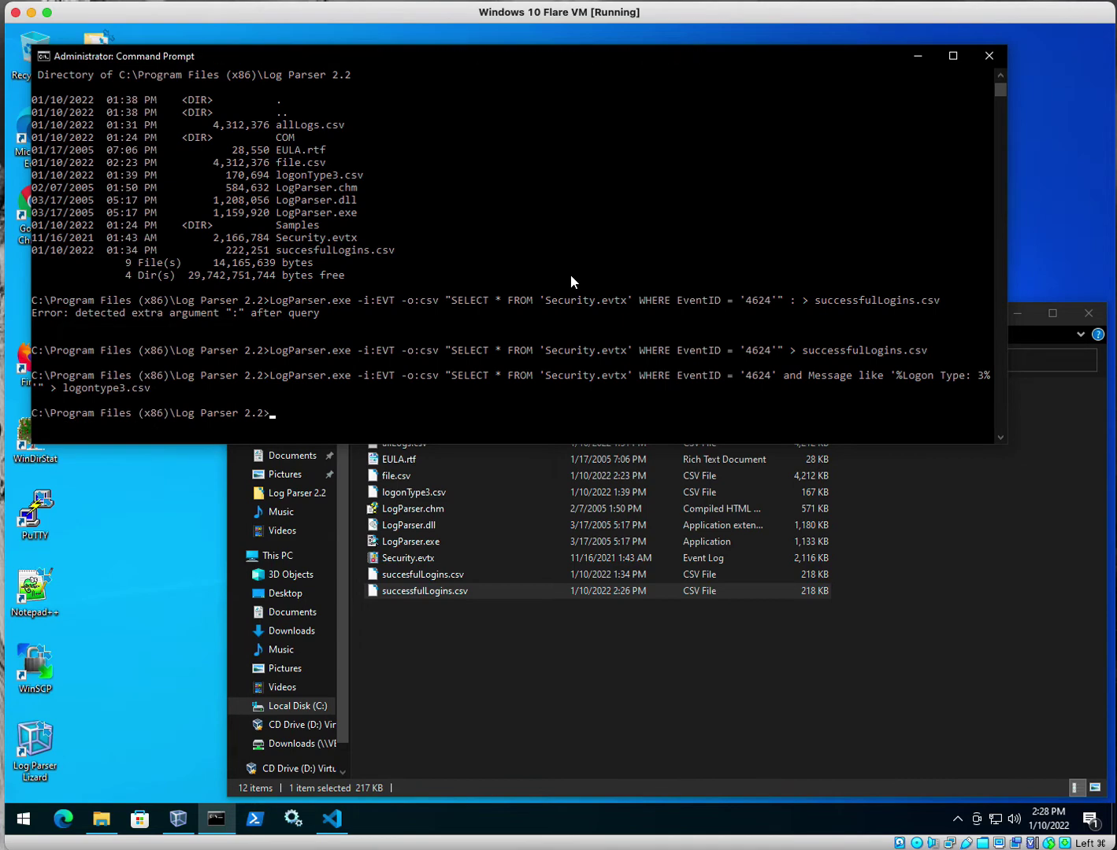
- List the folder and highlight the logonType3.csv entry with its 170,694-byte size
type("dir")
key("Return")
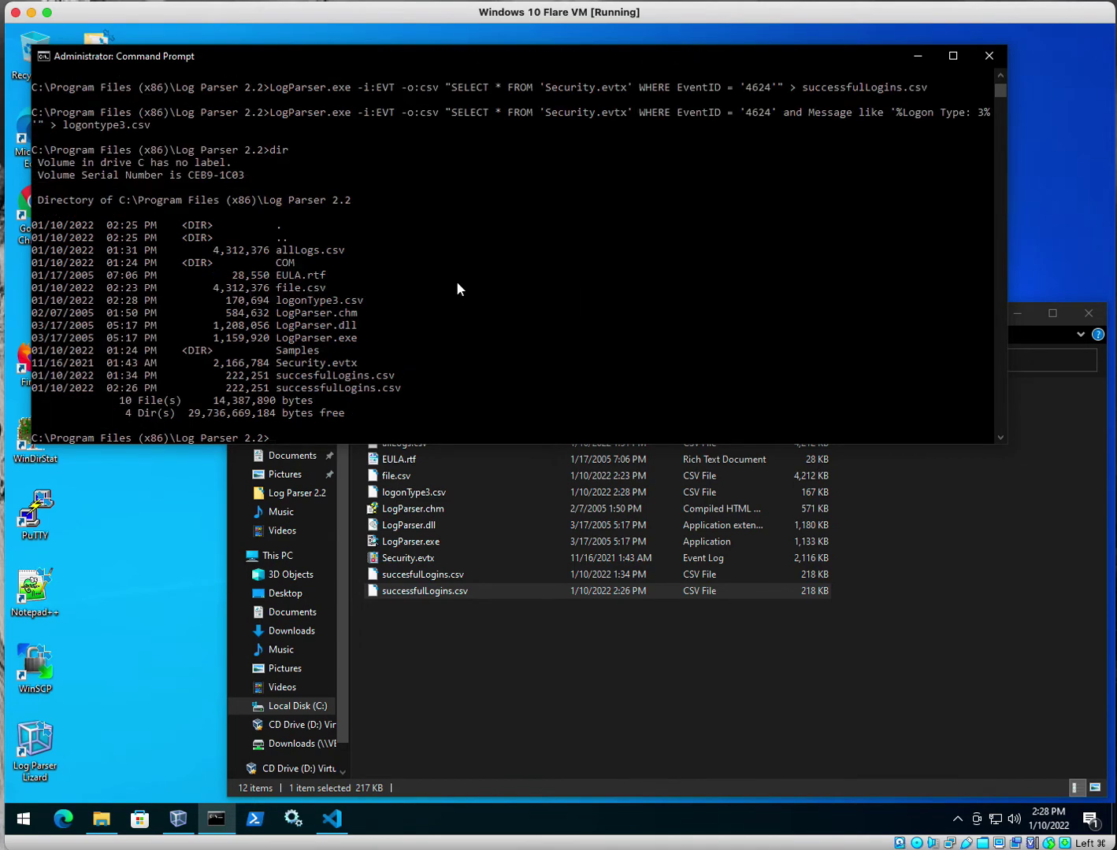
left_click_drag(374, 301, 229, 308)
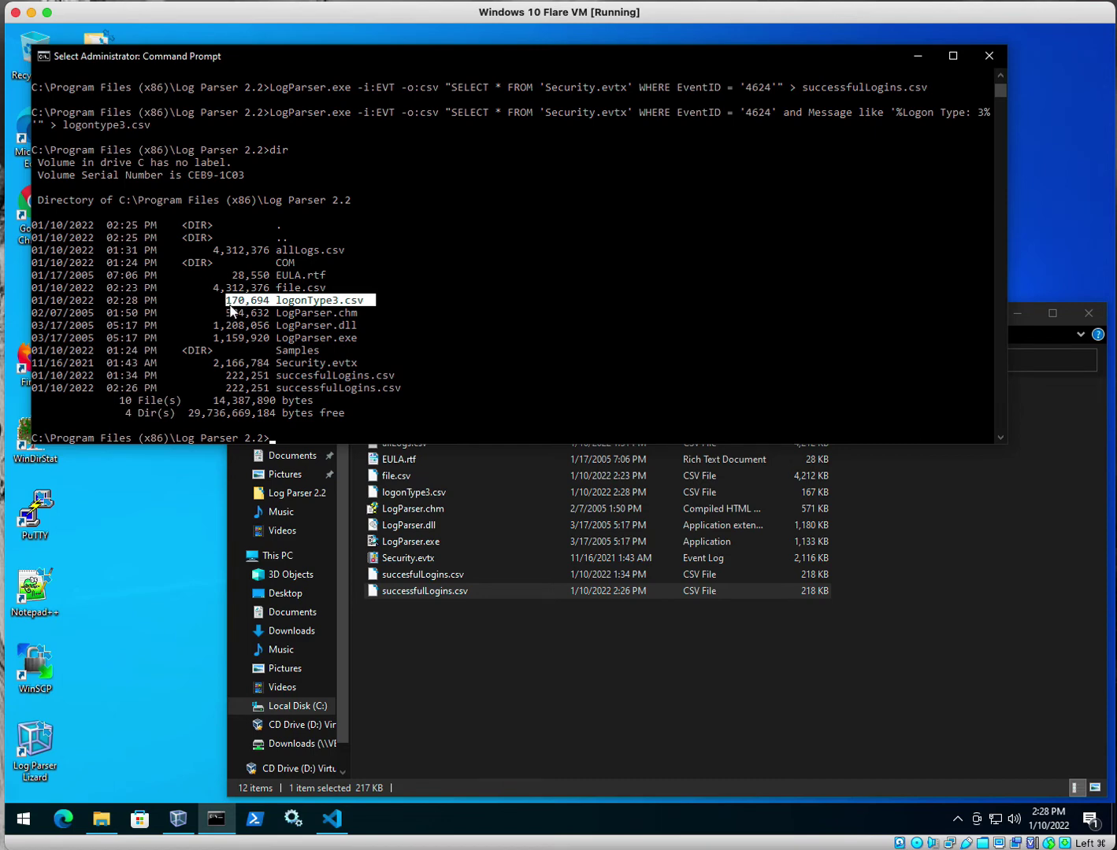
- Open logonType3.csv with Code from the folder and show it as a table preview
left_click(492, 681)
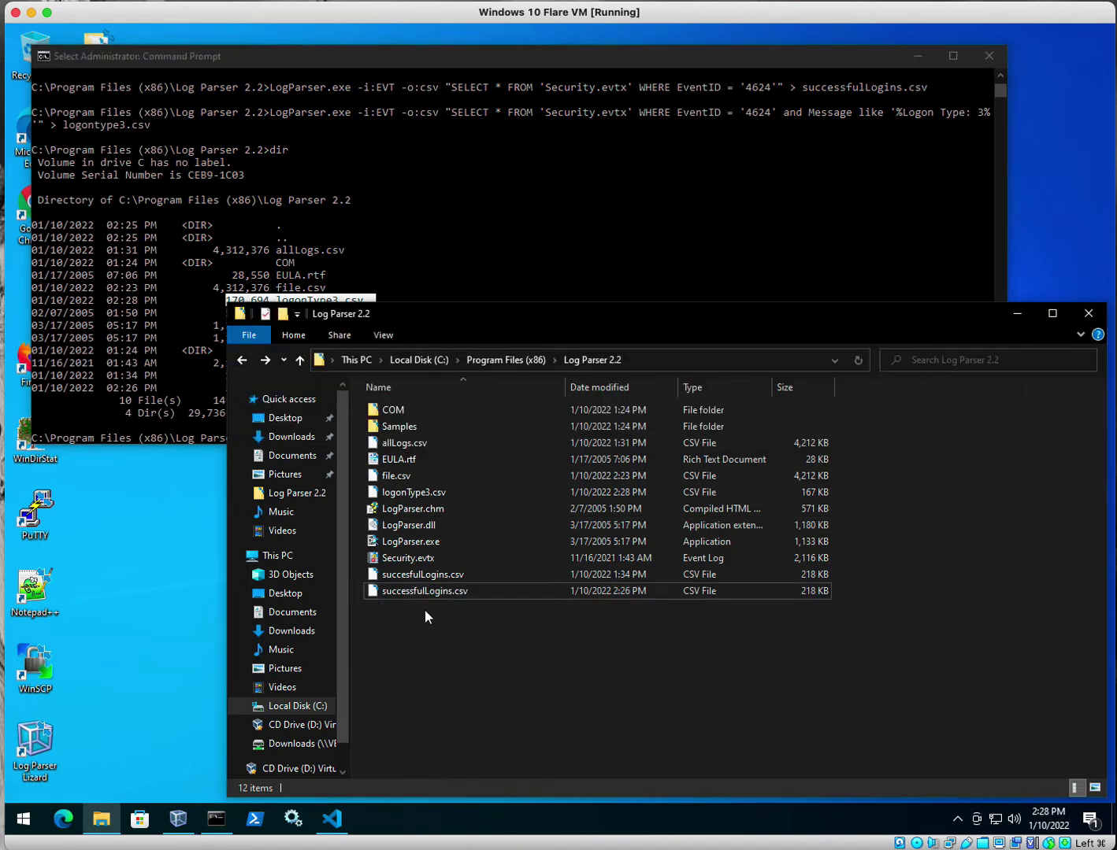
right_click(433, 492)
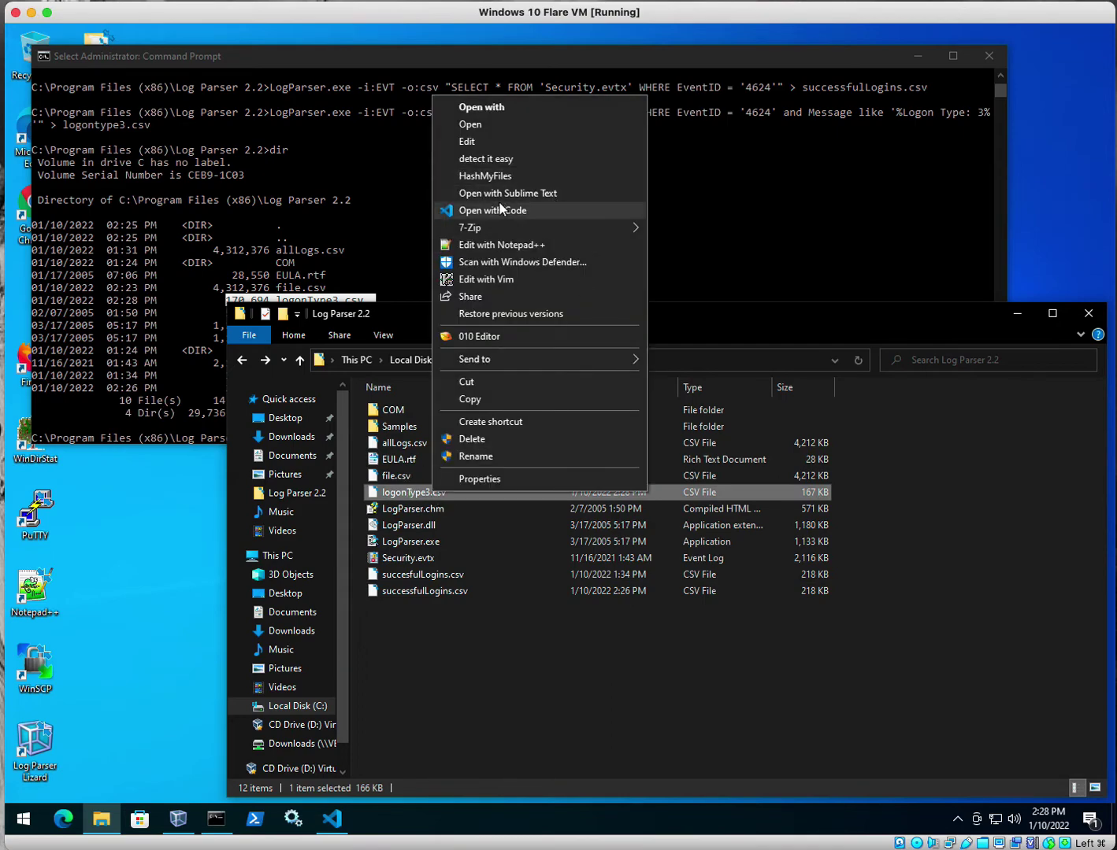
left_click(498, 210)
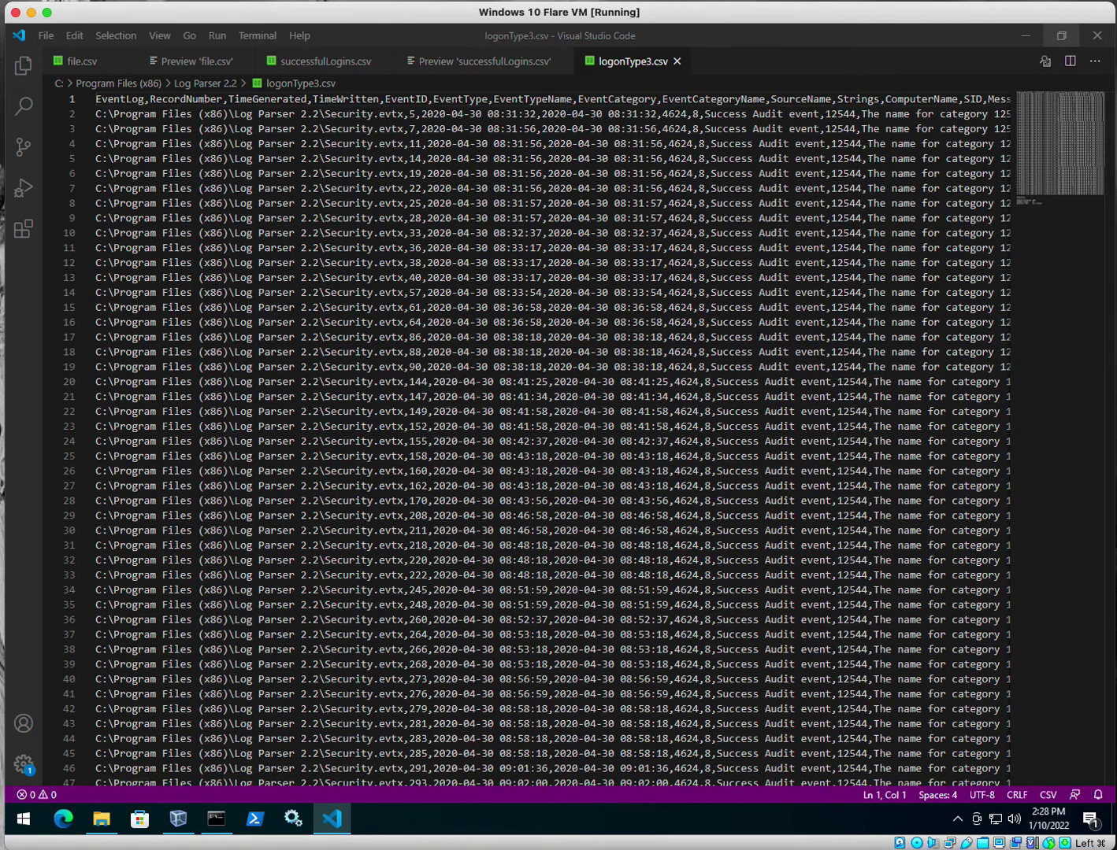
left_click(1047, 63)
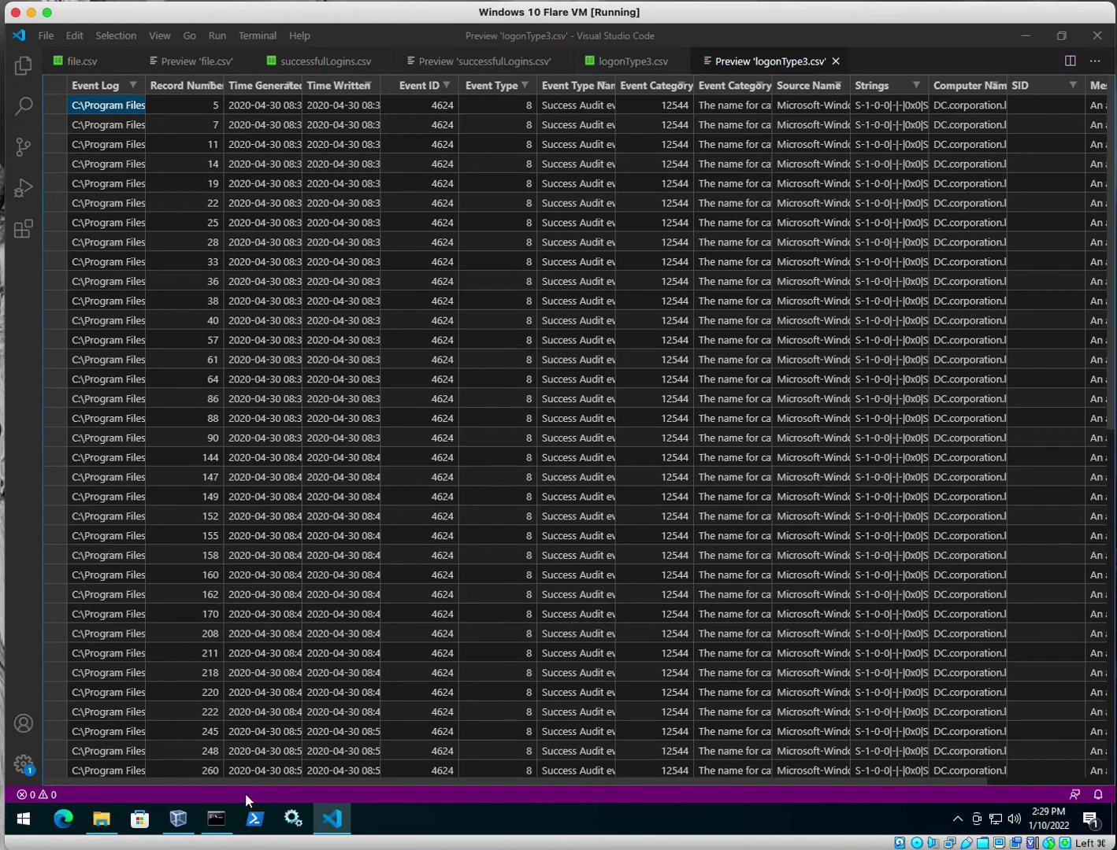
- Scroll through the logonType3.csv rows and Message values, then minimize VS Code
left_click_drag(441, 782, 765, 779)
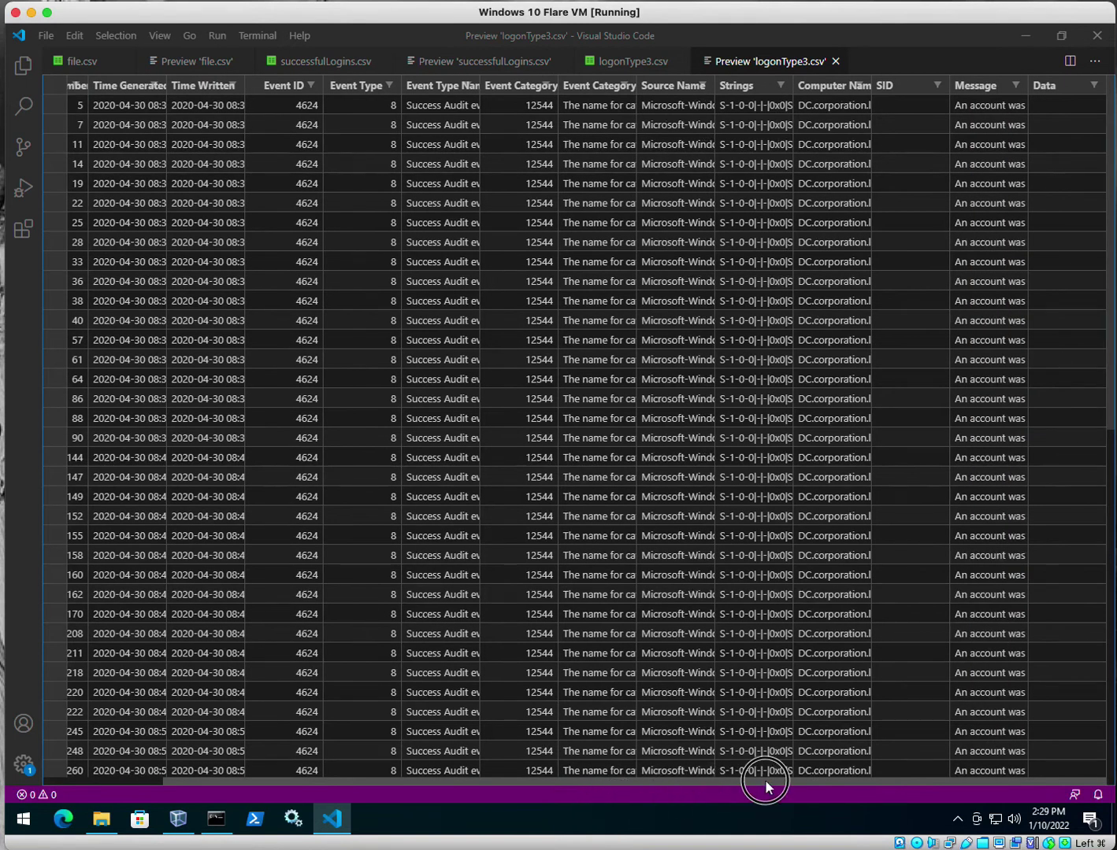
left_click(982, 105)
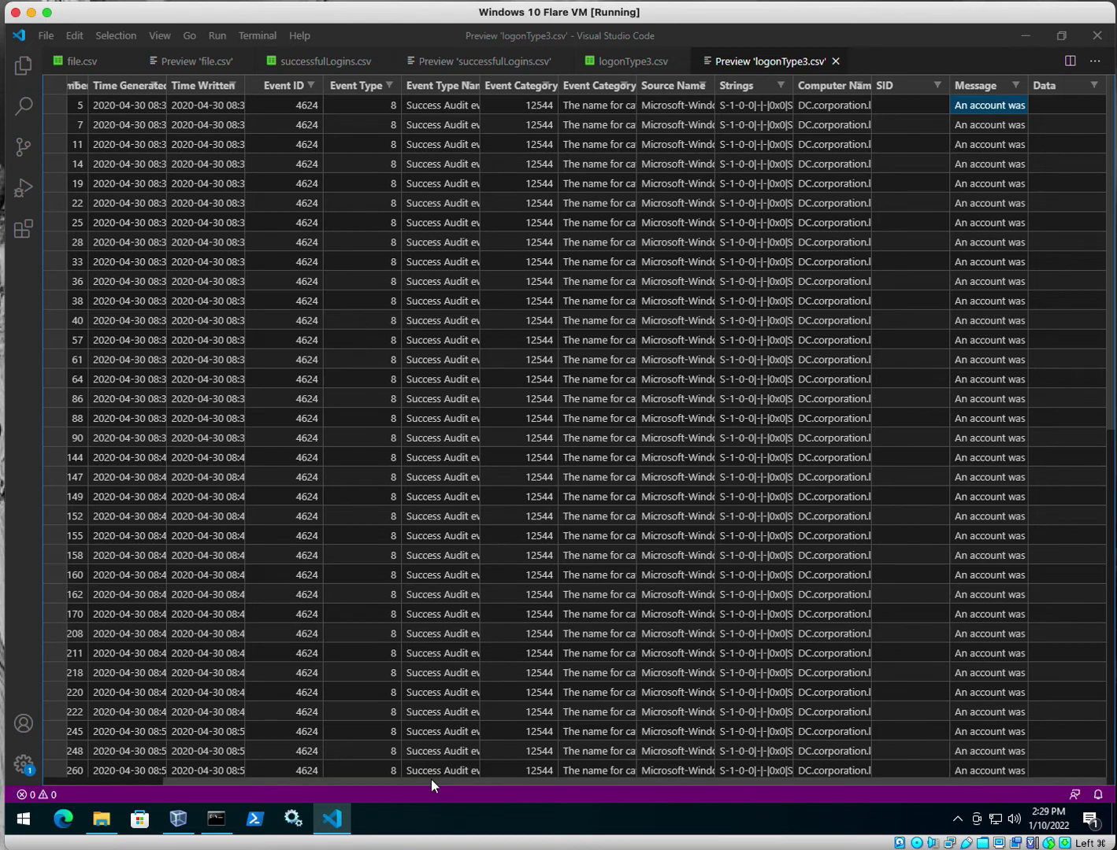
left_click_drag(432, 781, 229, 787)
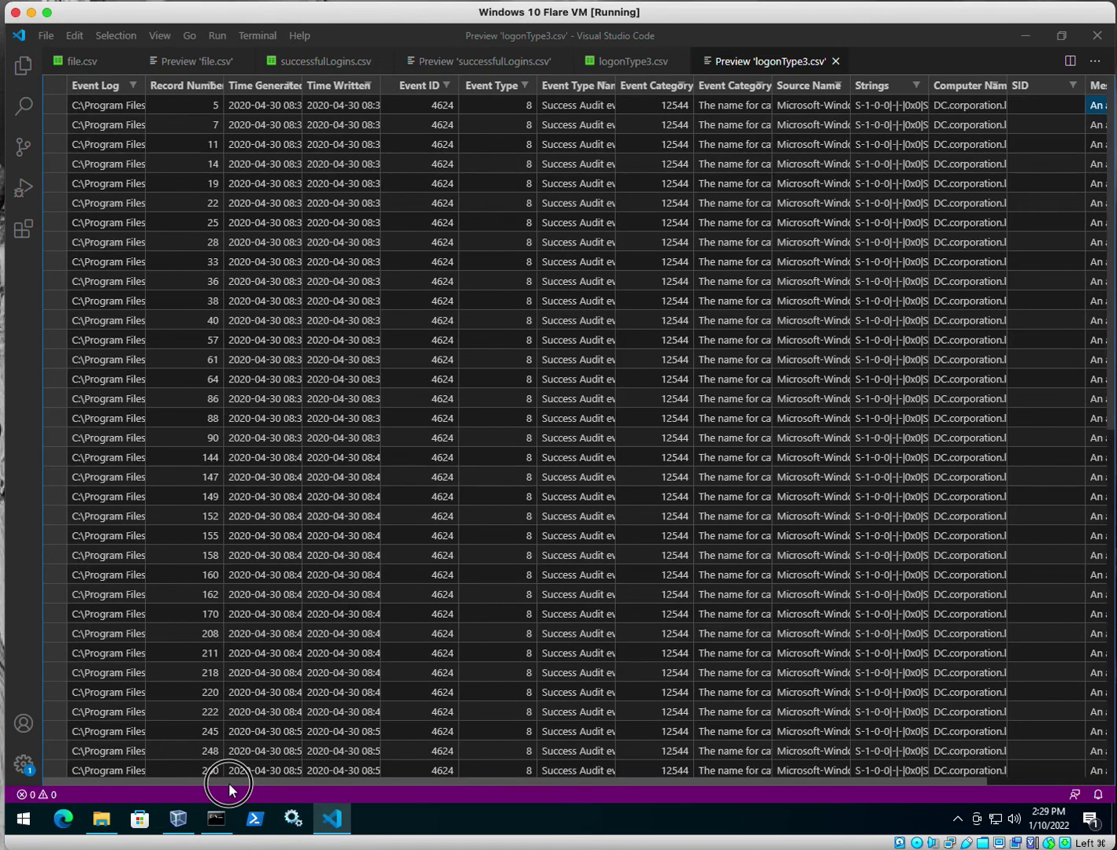
scroll(202, 450, "down", 4)
scroll(193, 466, "up", 4)
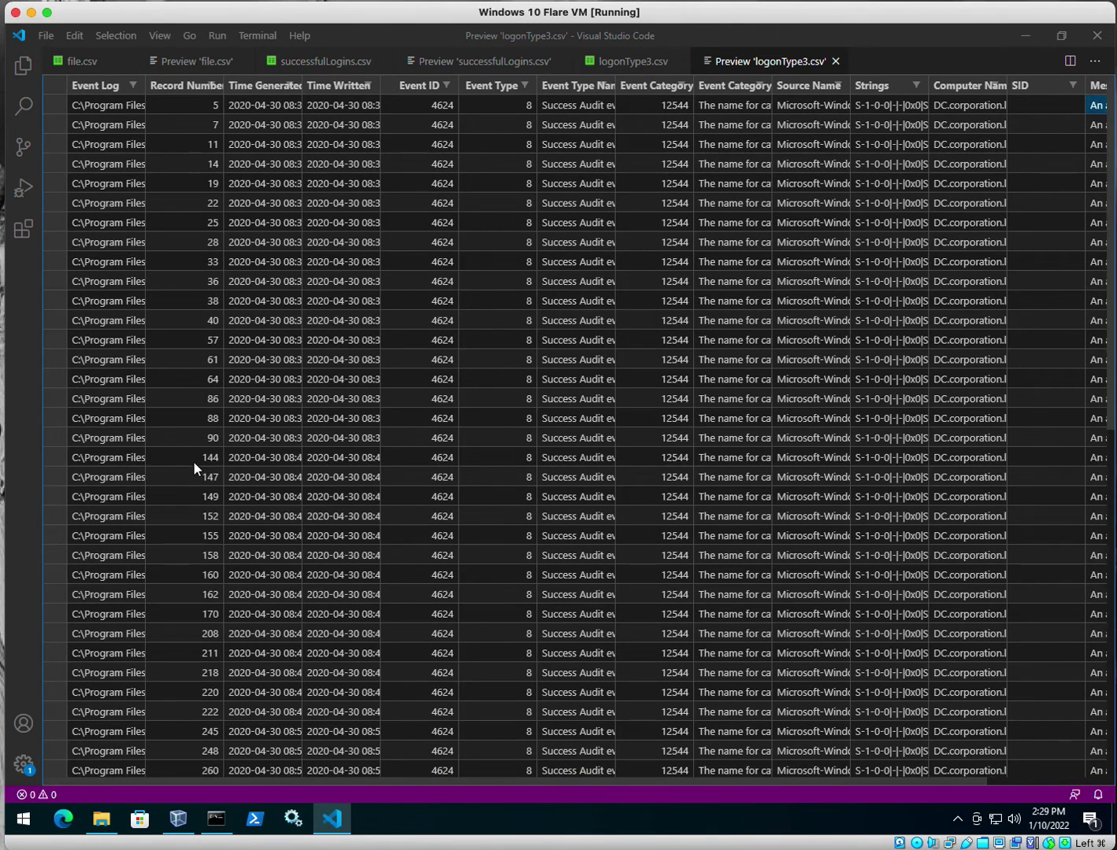
scroll(193, 465, "down", 12)
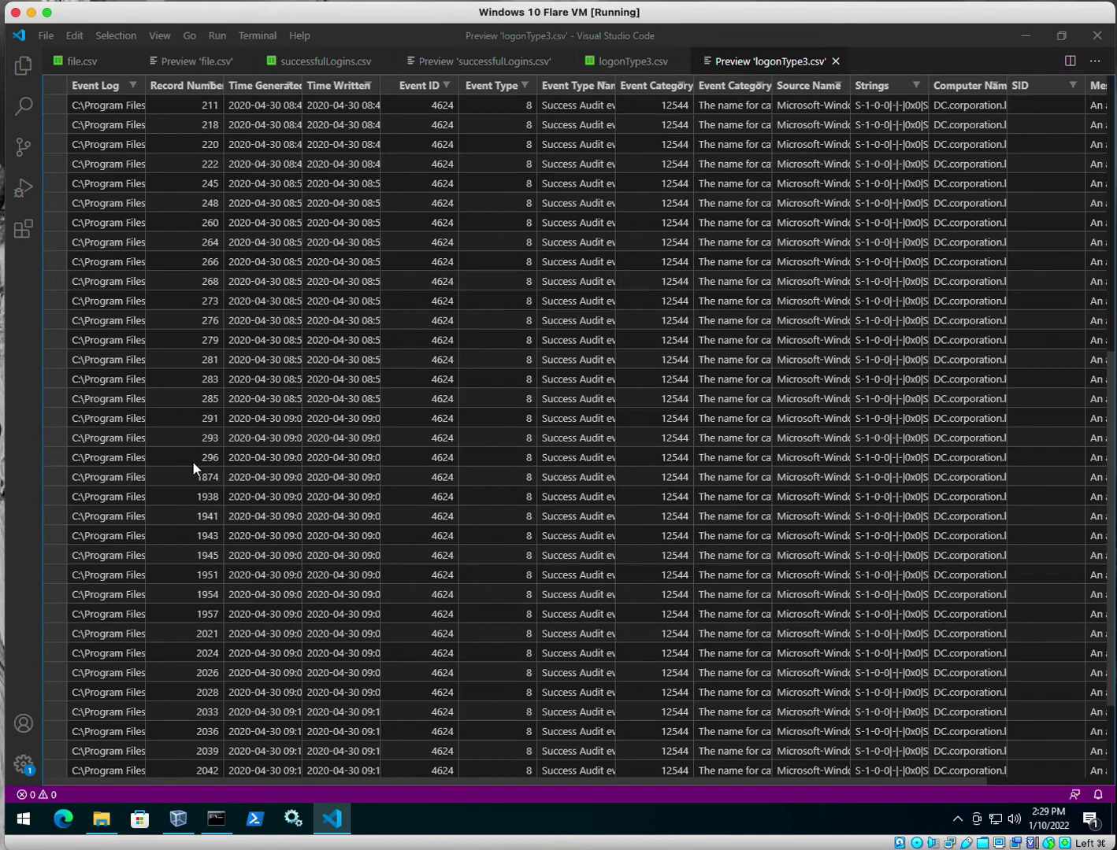
scroll(193, 466, "up", 12)
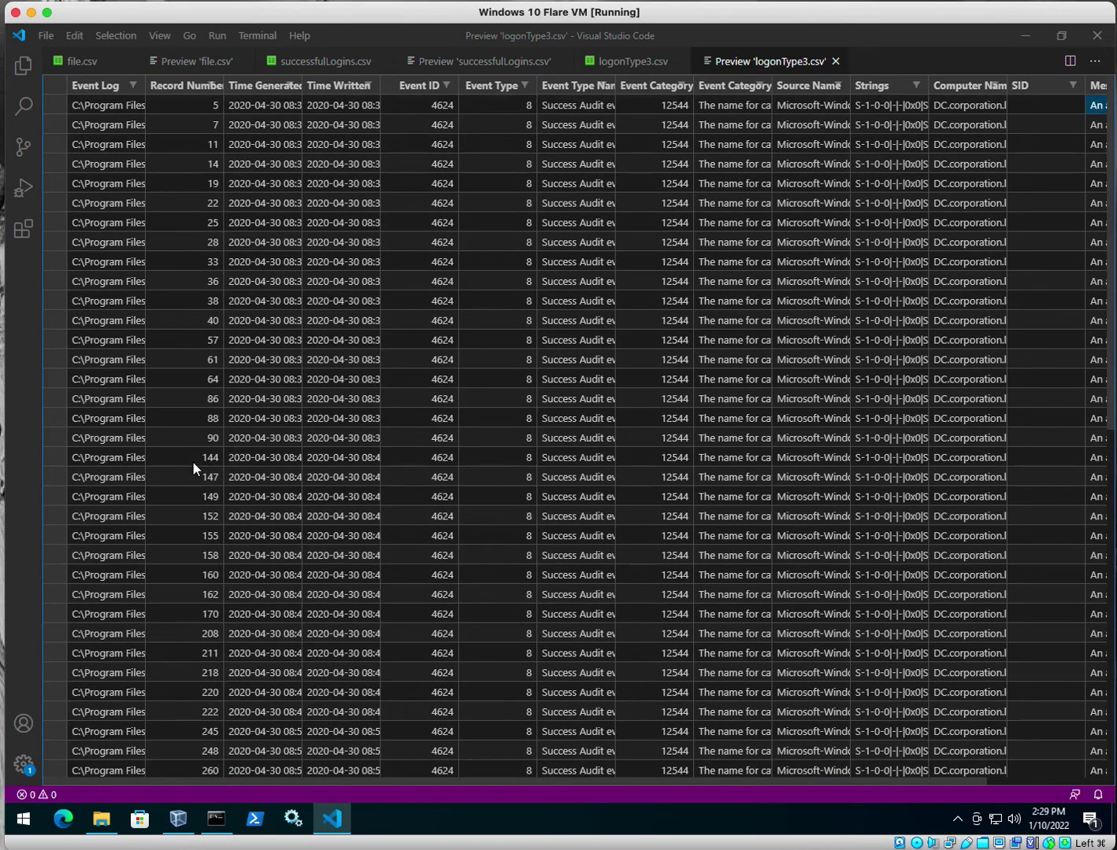
left_click(1031, 35)
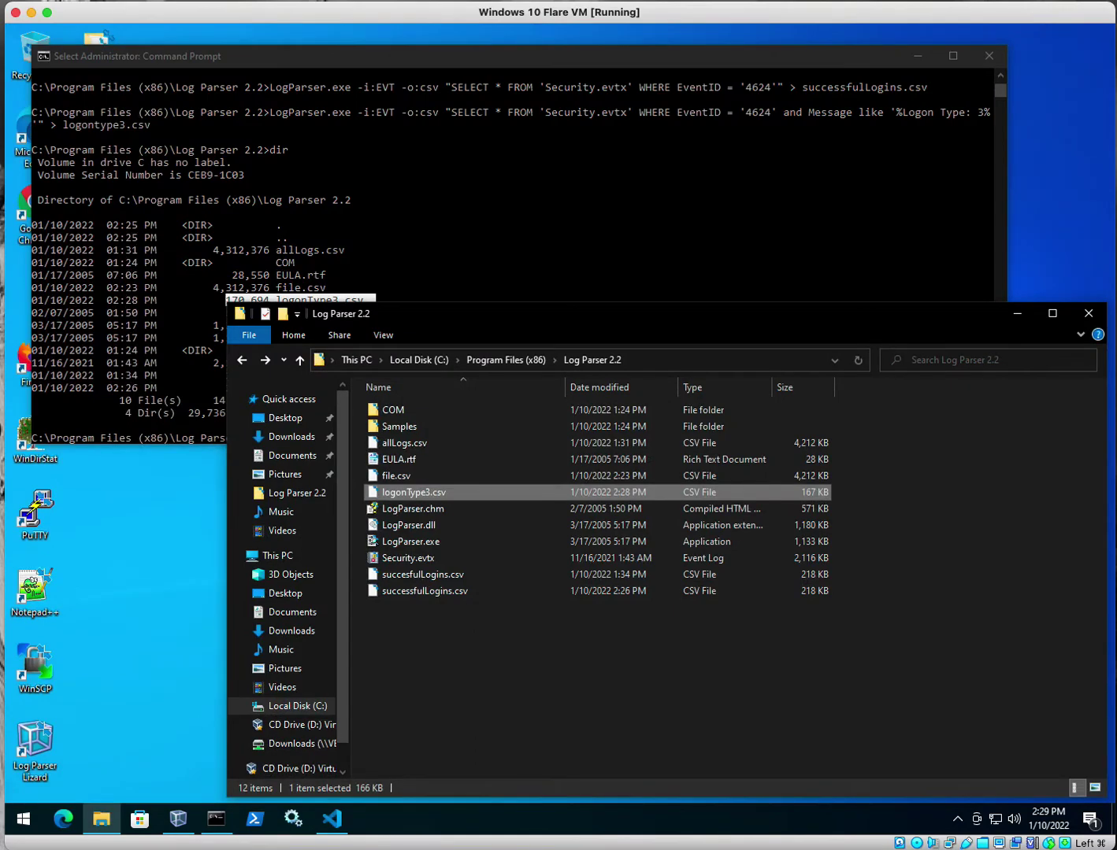
- Minimize Explorer and Command Prompt, then bring Log Parser Lizard forward on its Security query tab
left_click(1024, 315)
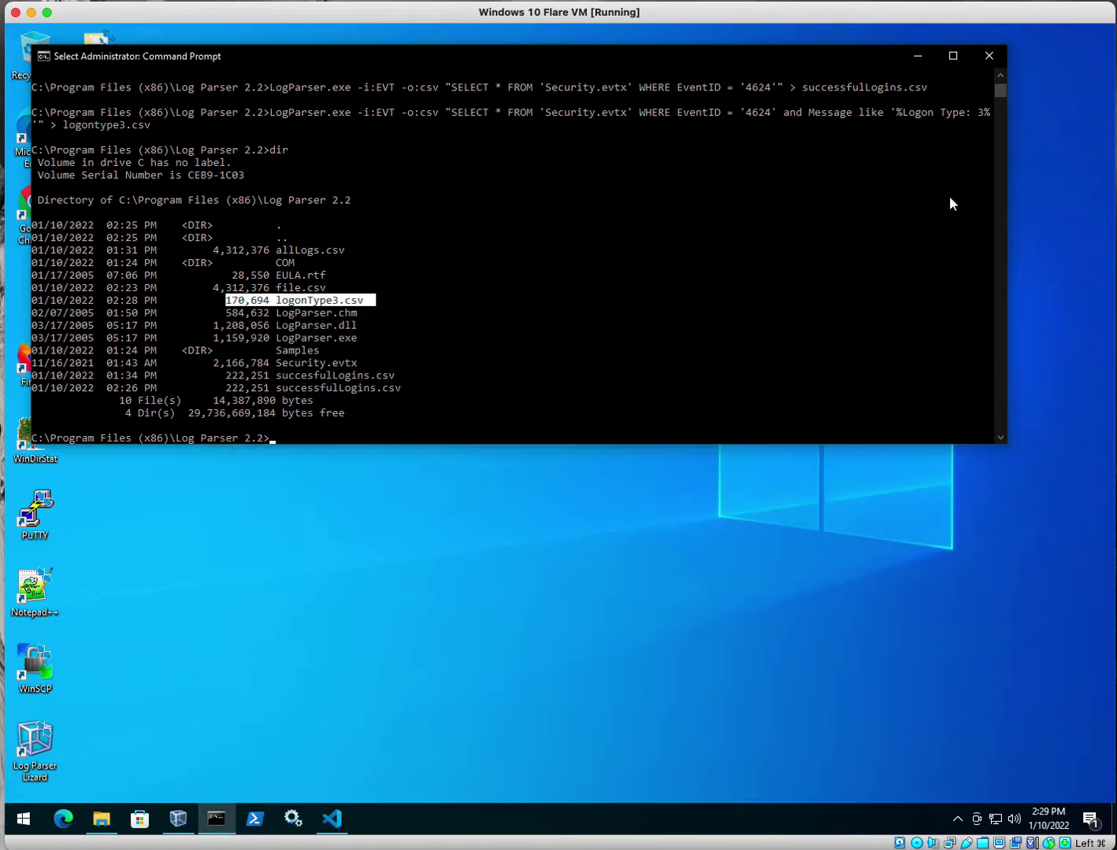
left_click(915, 56)
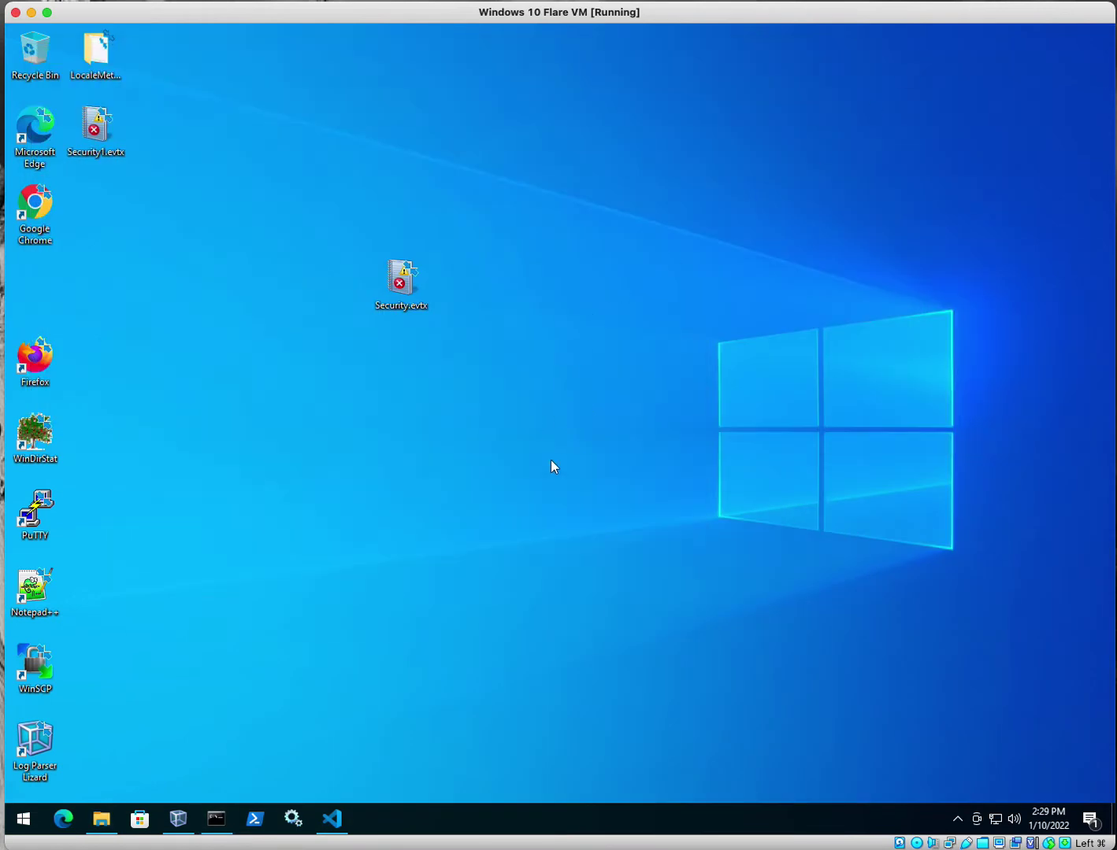
mouse_move(183, 834)
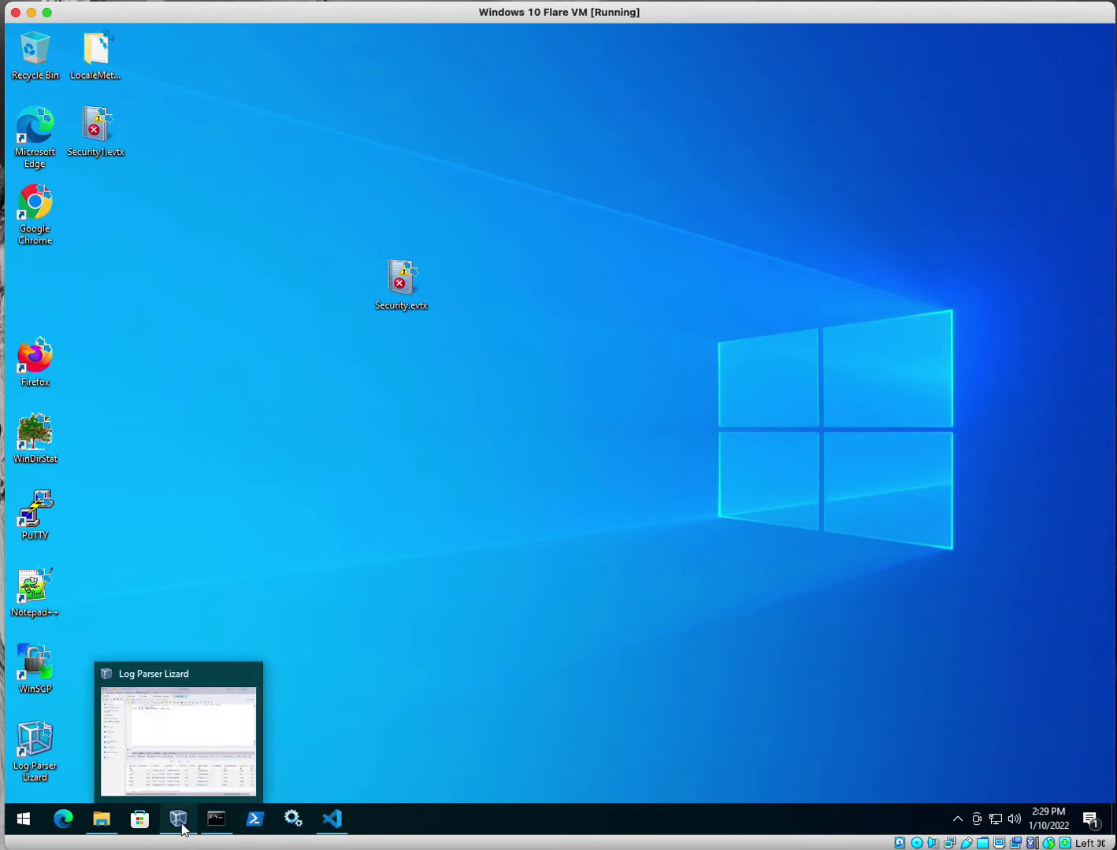
left_click(180, 819)
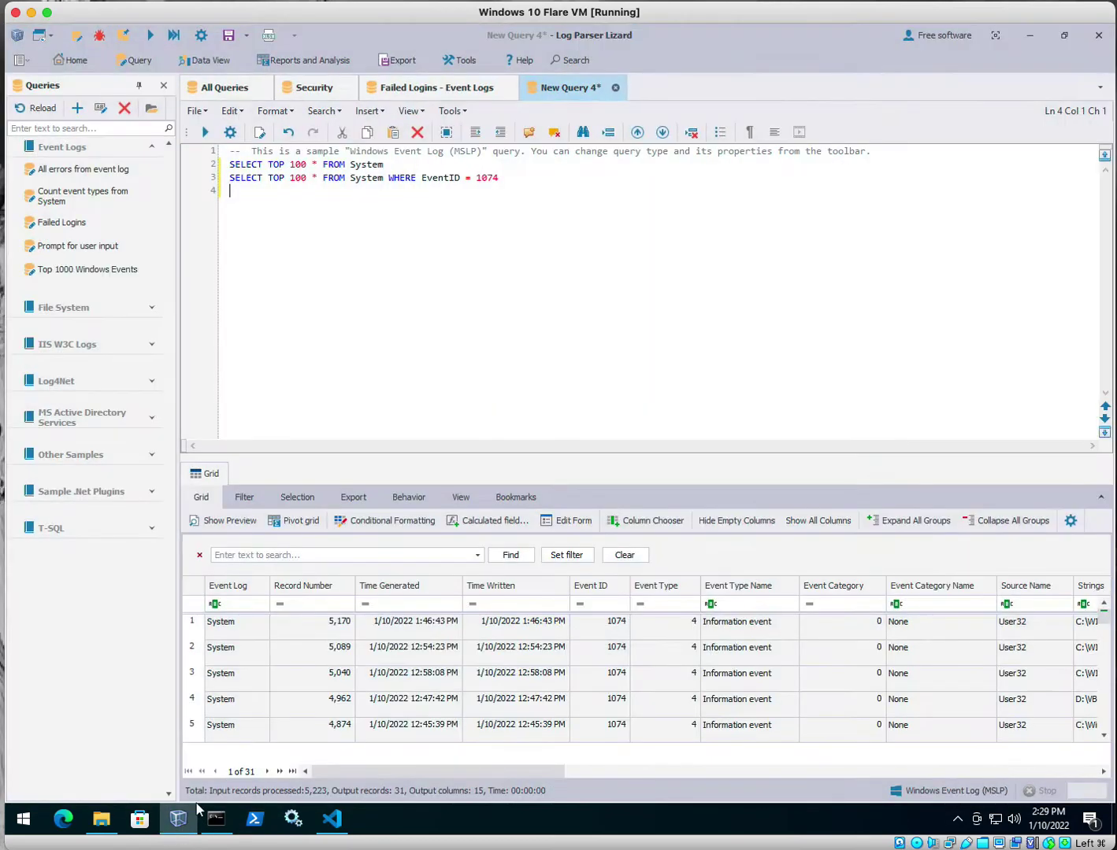
left_click(299, 84)
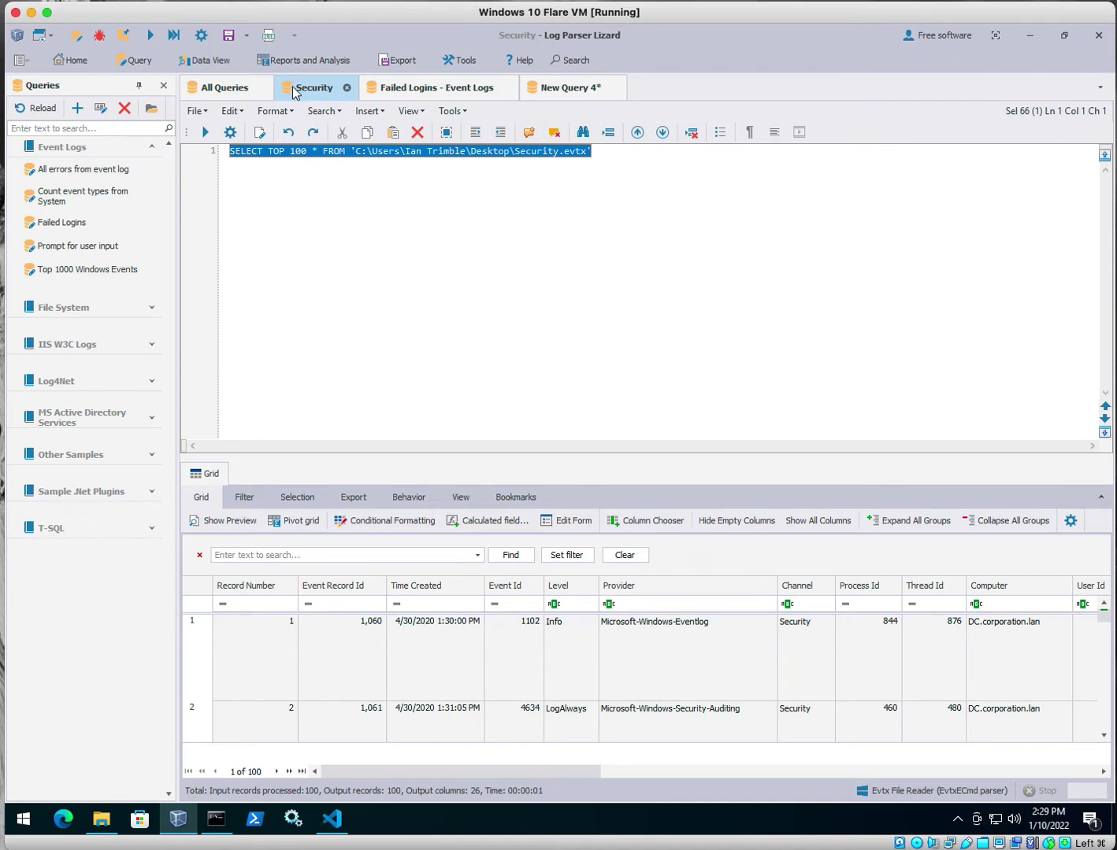
left_click(73, 73)
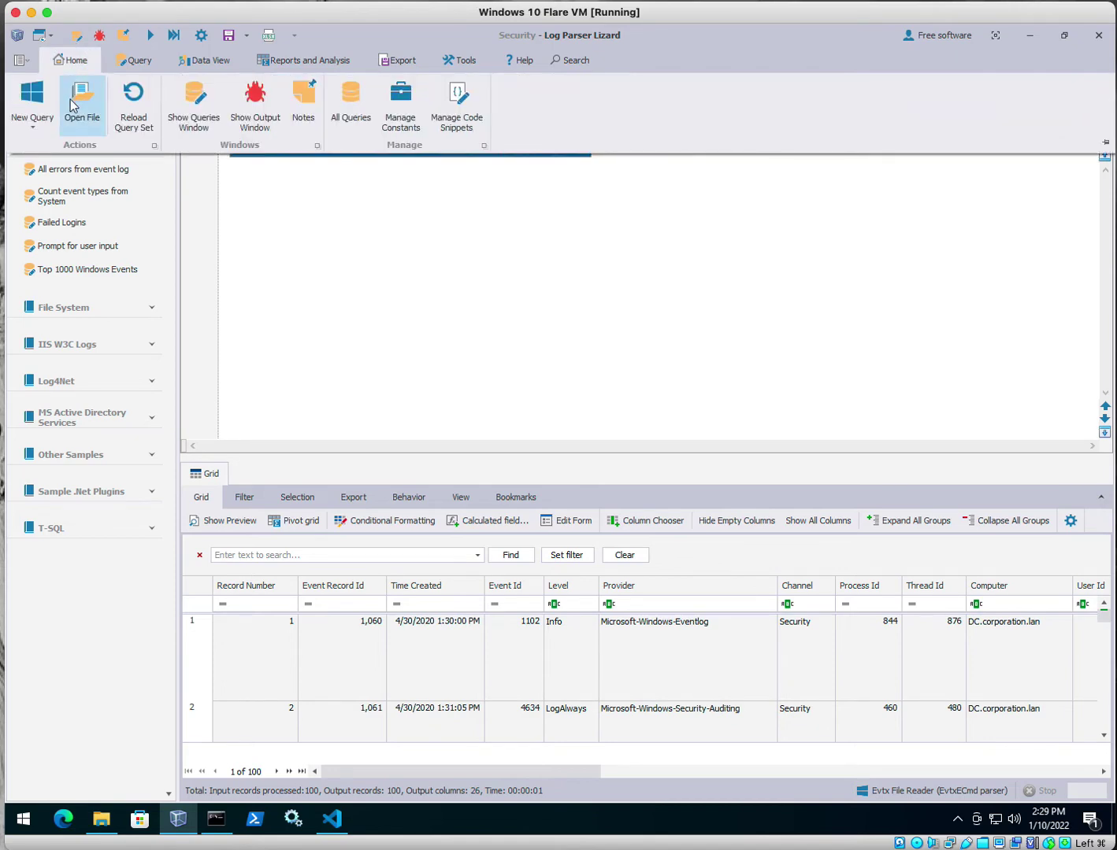
left_click(68, 98)
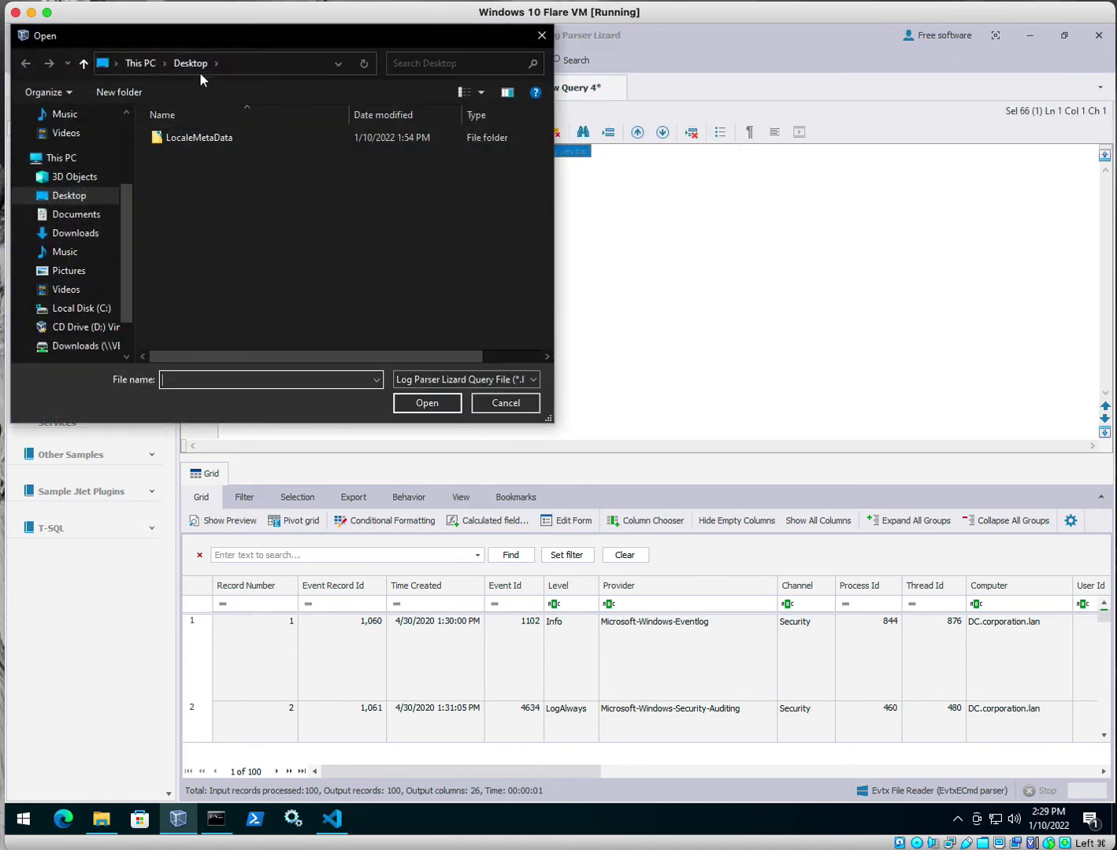
left_click(422, 379)
left_click(458, 501)
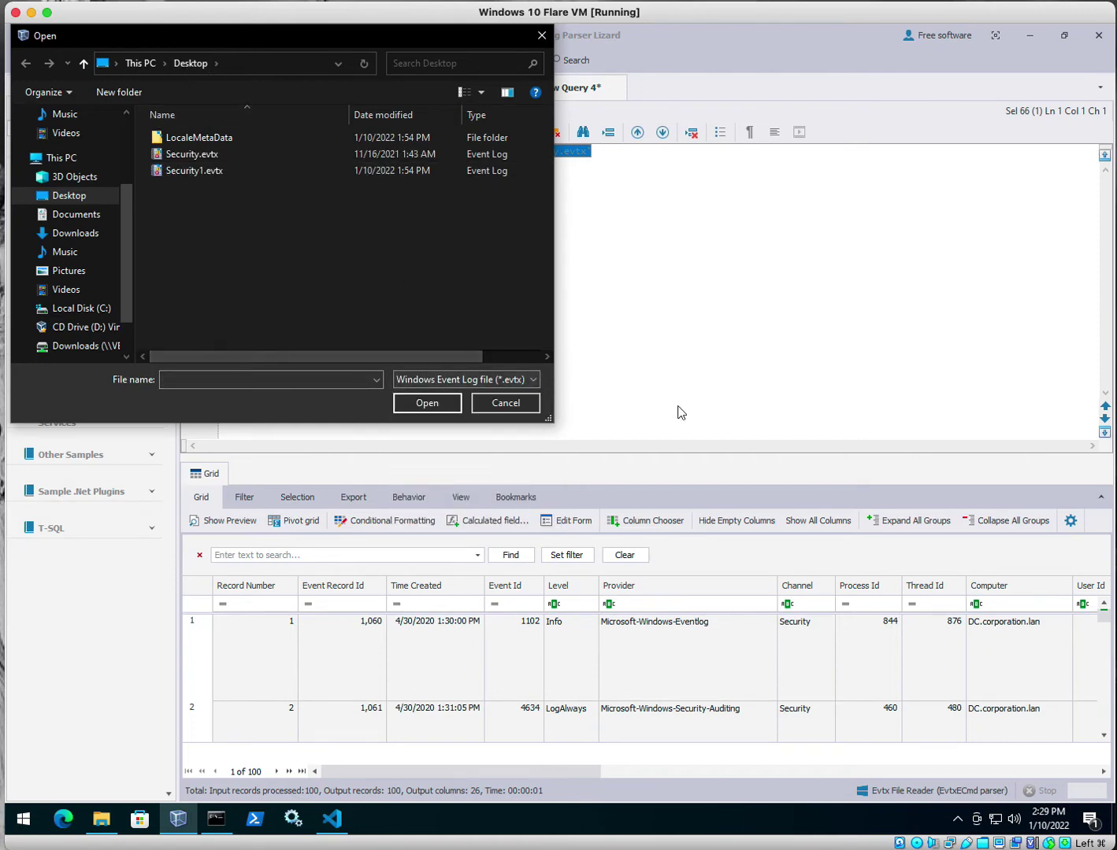
left_click(507, 403)
left_click(511, 347)
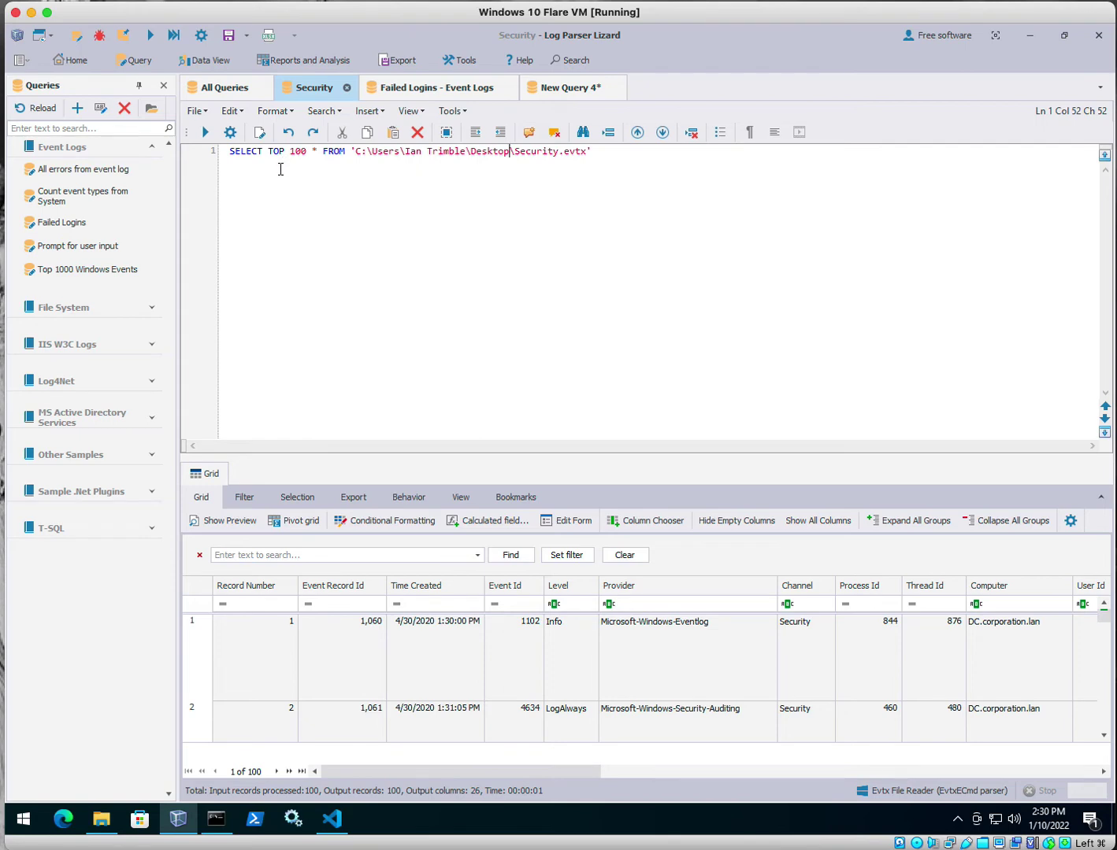
- Rerun the Security.evtx query from the Security tab
left_click_drag(655, 155, 197, 173)
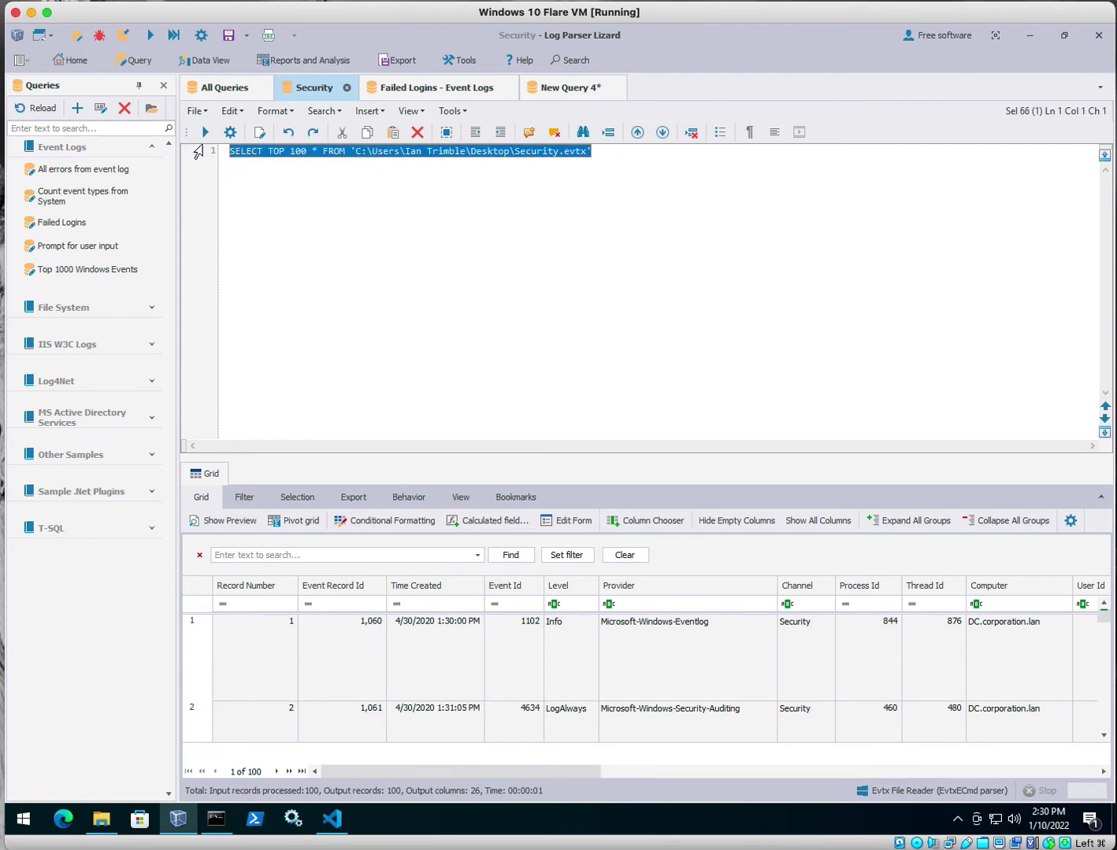
left_click(205, 132)
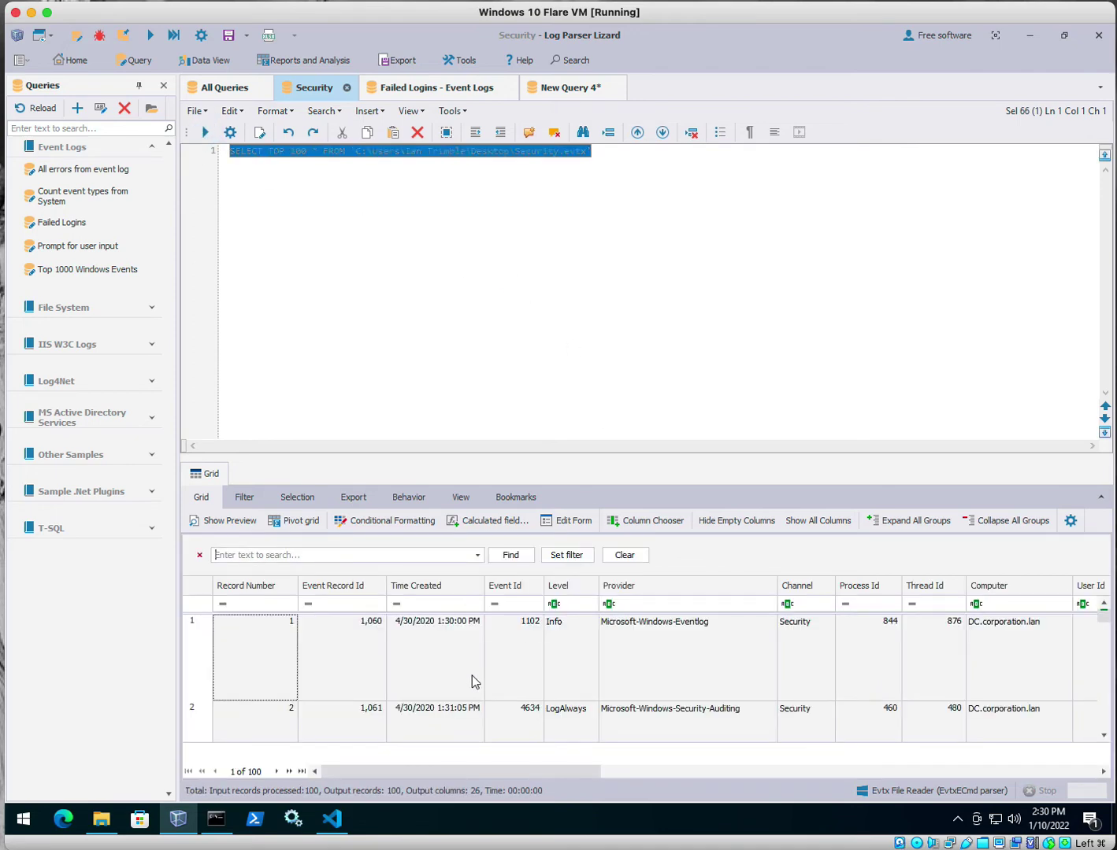
scroll(460, 665, "down", 1)
- Enlarge the results grid and scroll through the 100 returned Security events
left_click_drag(500, 454, 514, 329)
scroll(432, 586, "down", 7)
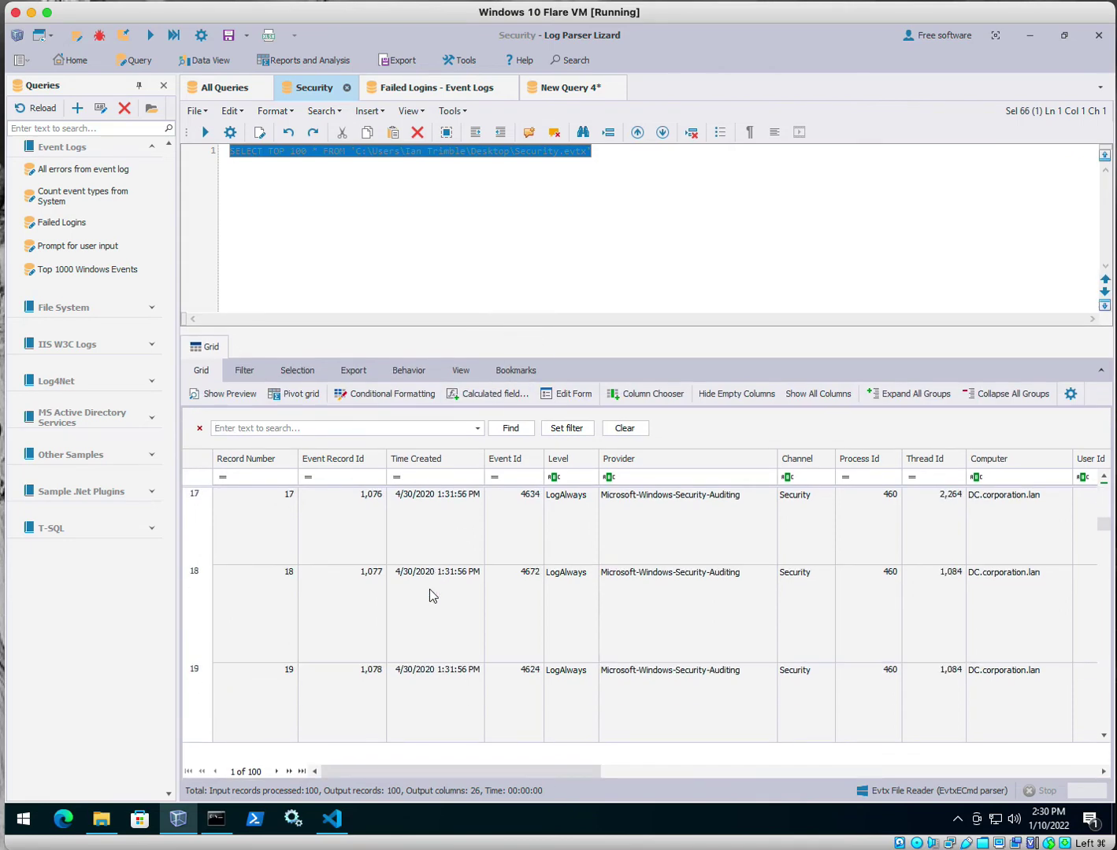
scroll(421, 614, "down", 11)
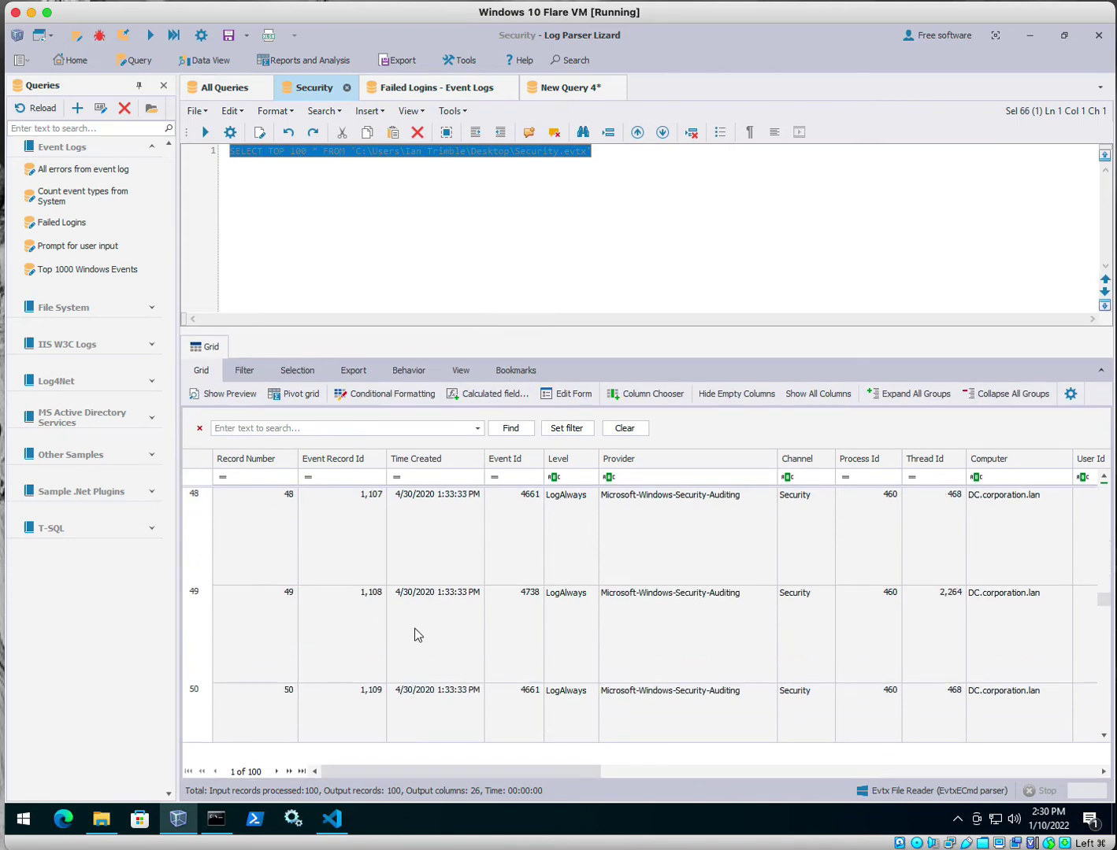
scroll(415, 629, "down", 11)
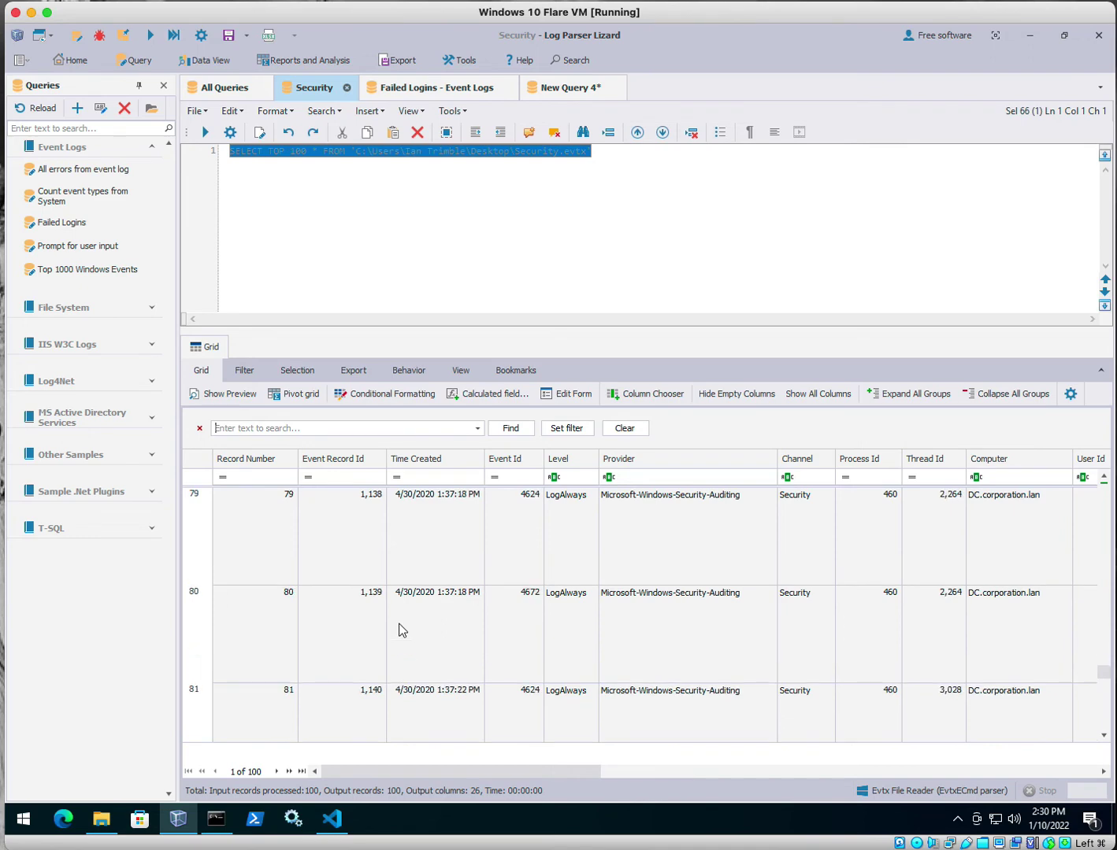
scroll(401, 630, "down", 3)
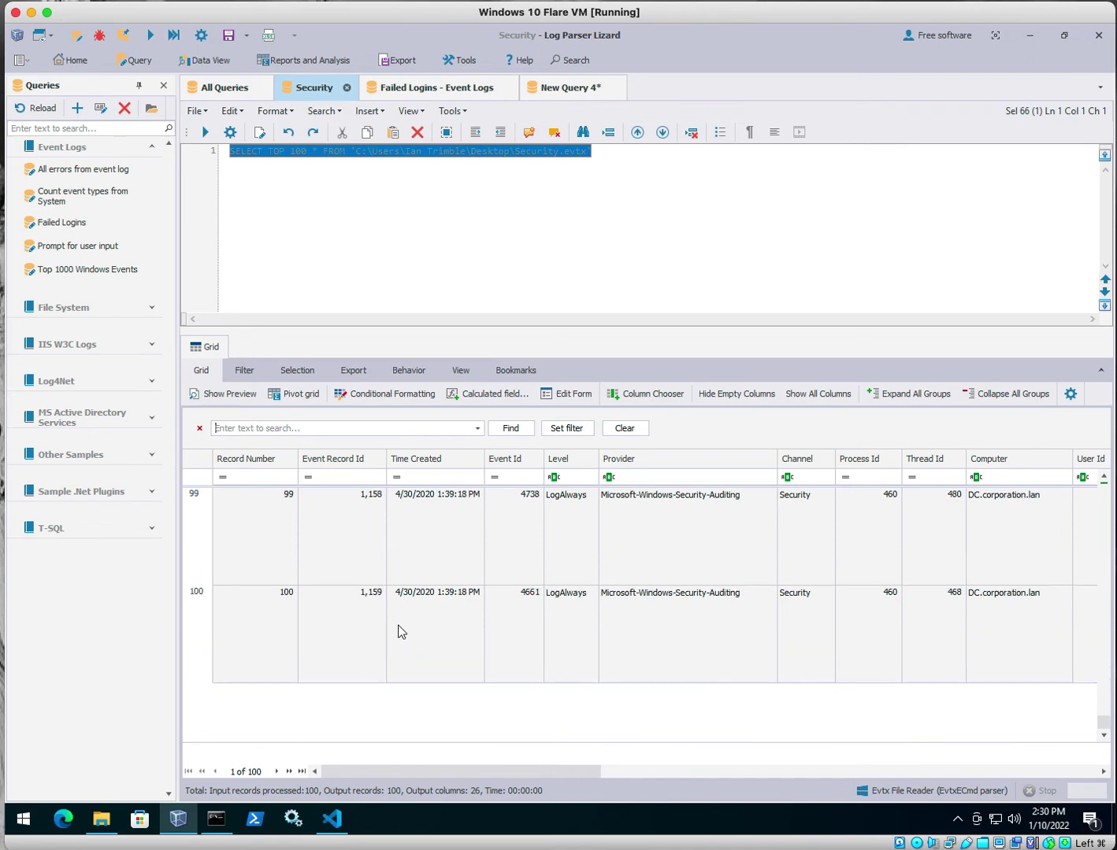
scroll(401, 631, "up", 3)
scroll(397, 631, "up", 8)
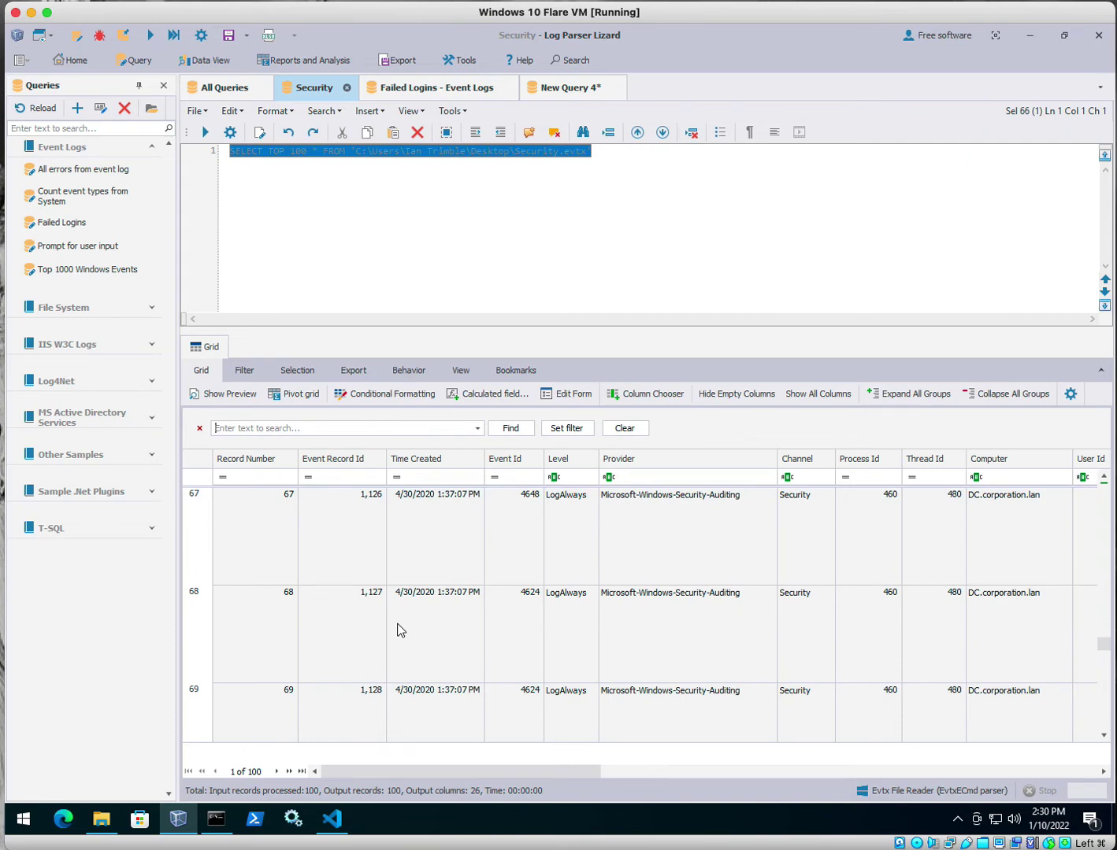
left_click(465, 240)
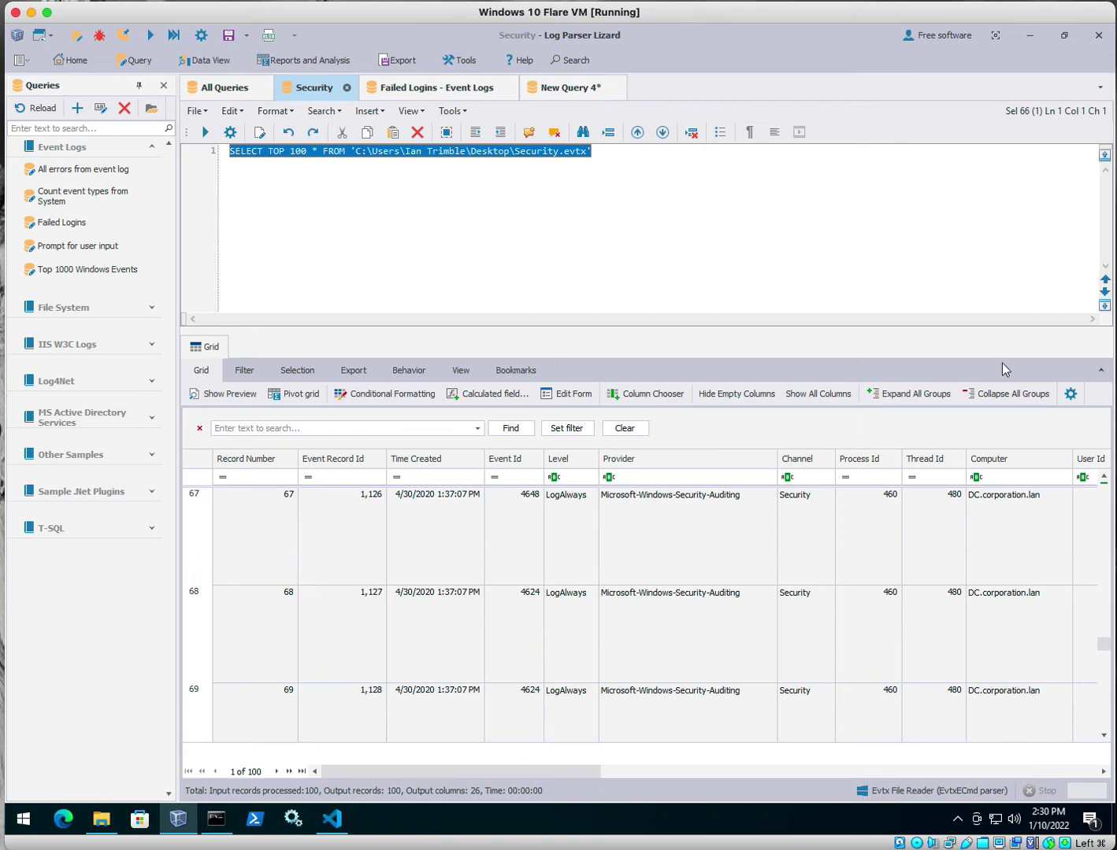
- On the Failed Logins tab, run SELECT * FROM Security WHERE EventID = '4625'
left_click(378, 92)
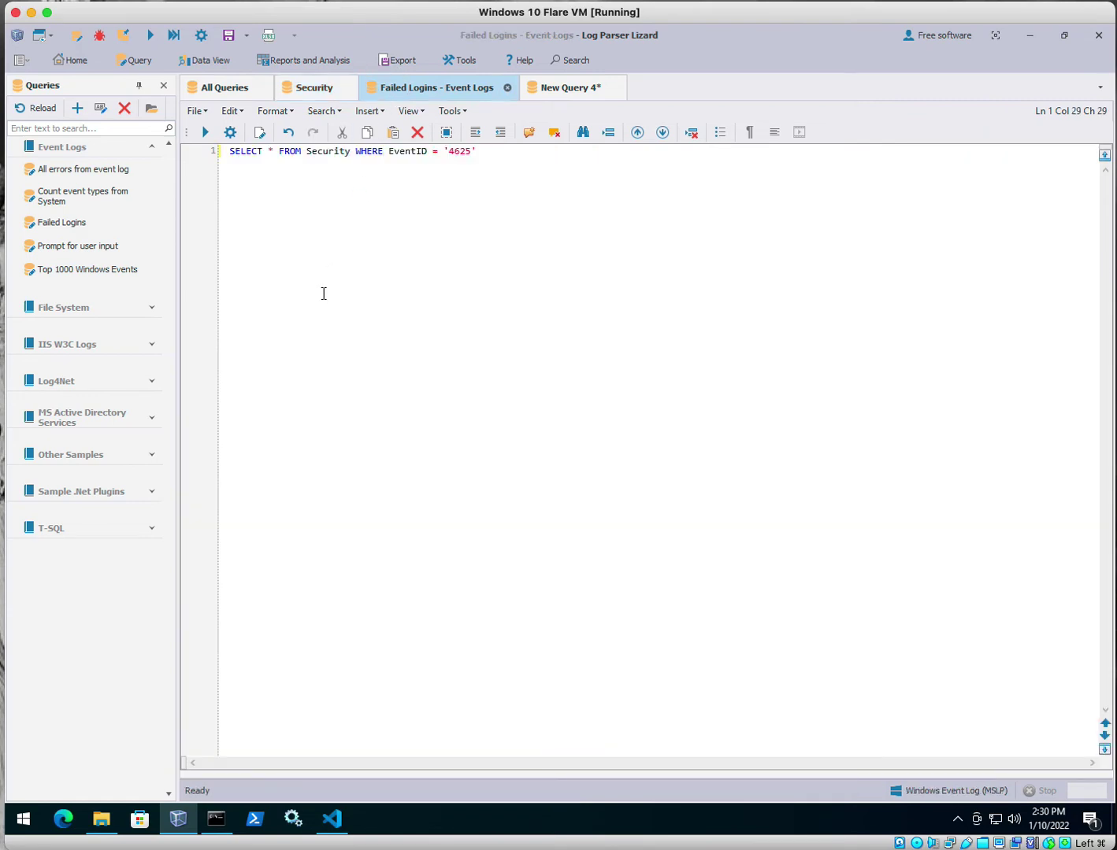
left_click(500, 158)
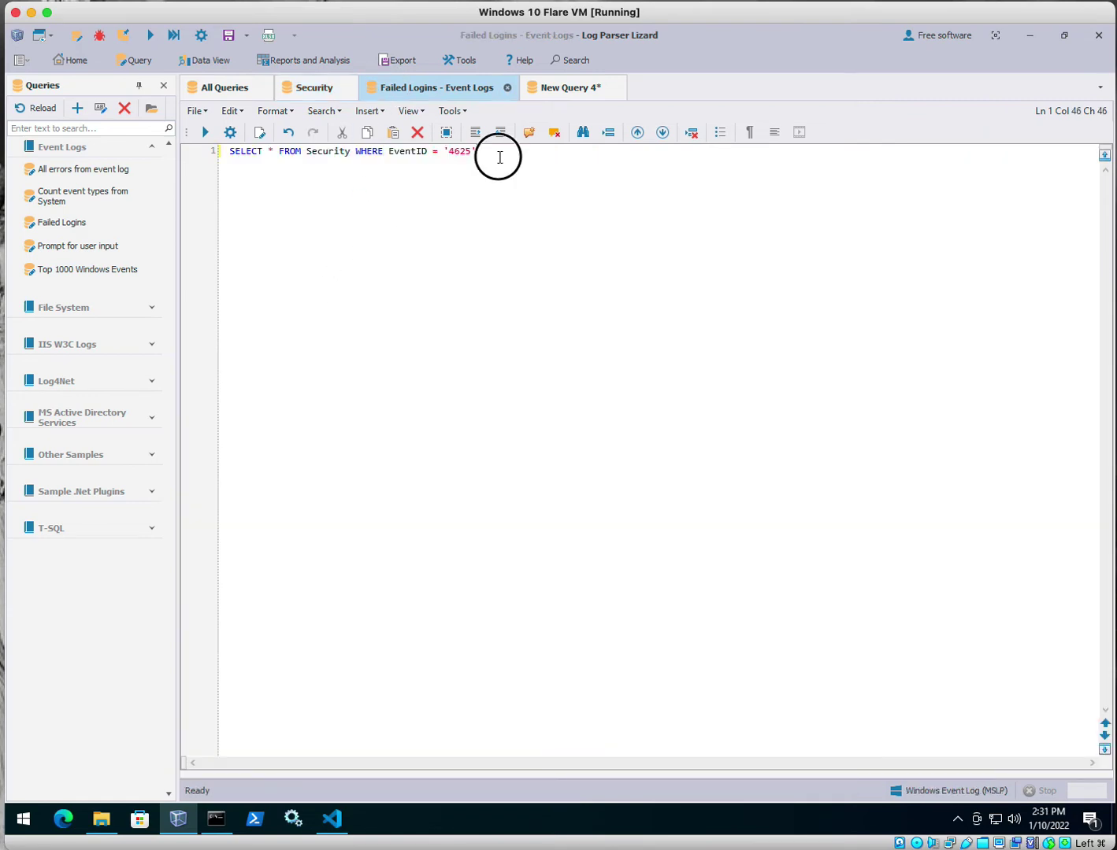
left_click(232, 152)
left_click_drag(233, 152, 328, 204)
left_click(350, 178)
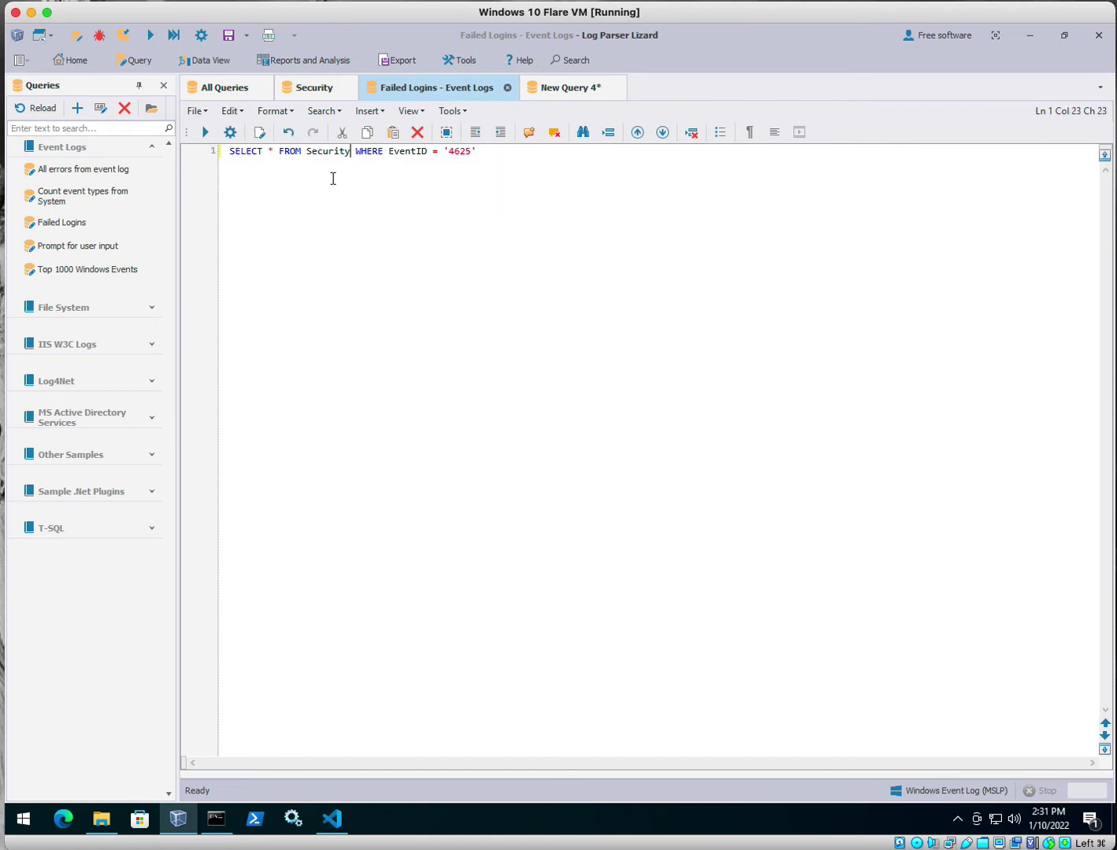
mouse_move(310, 150)
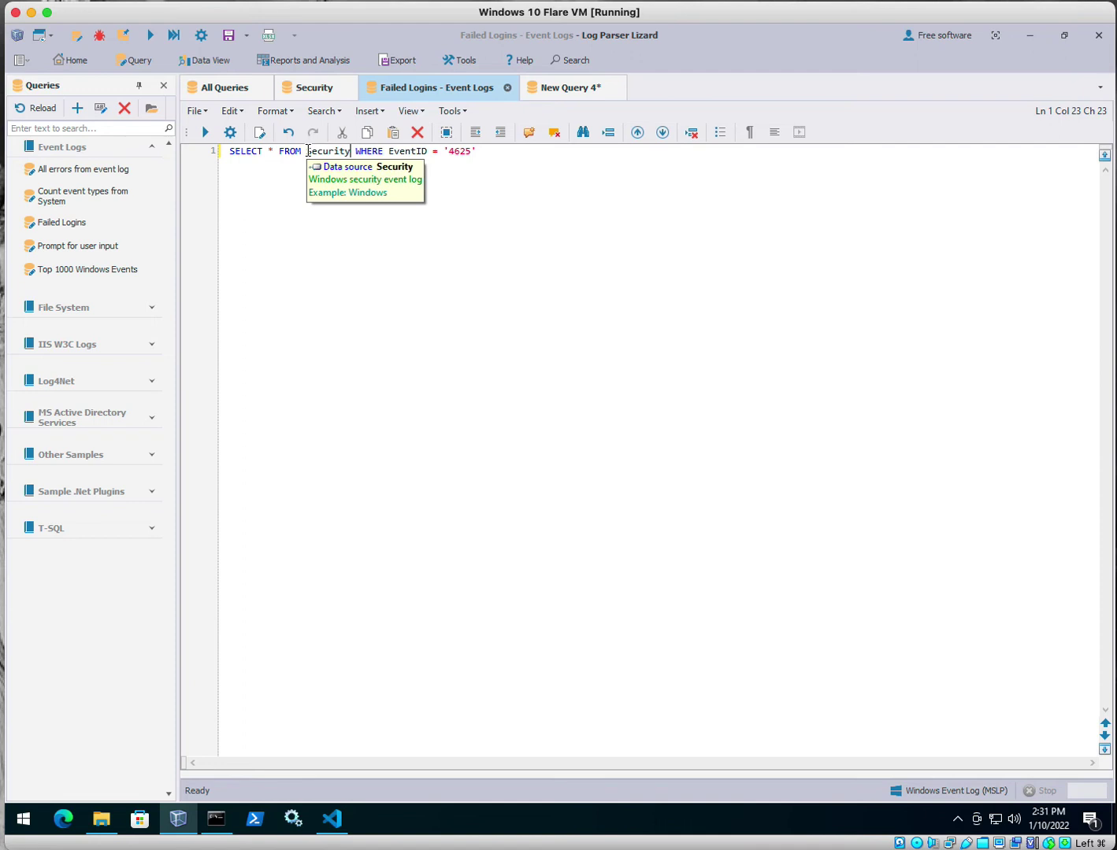
left_click_drag(476, 155, 216, 148)
left_click(204, 133)
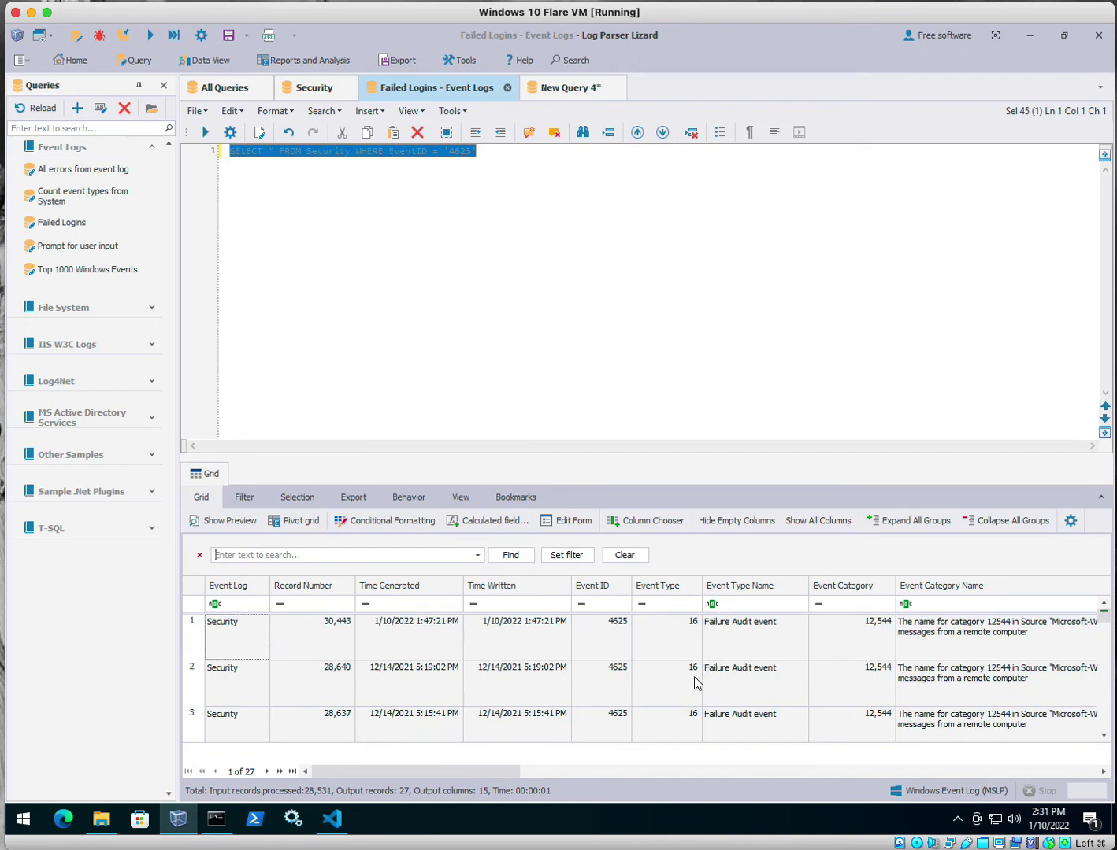
- Scroll the 27 failed-logon results over to the Message column and inspect a record's message
scroll(673, 666, "down", 2)
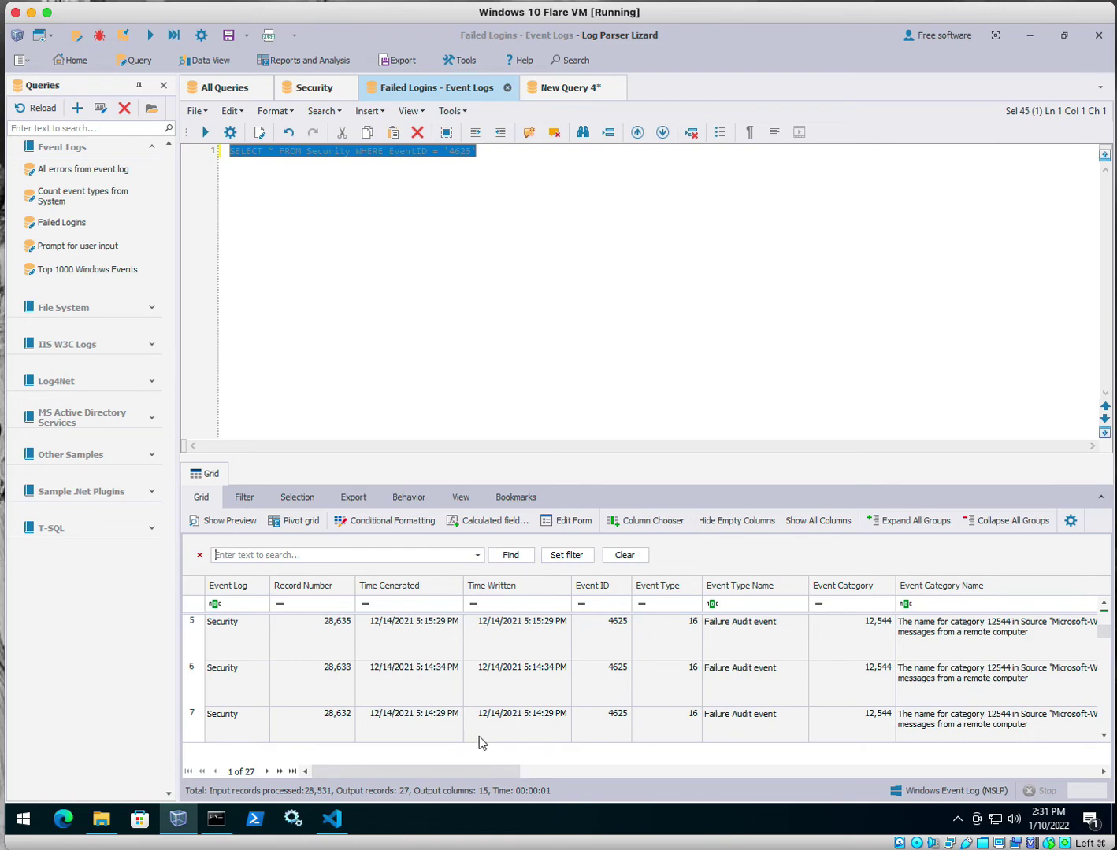
left_click_drag(435, 770, 907, 751)
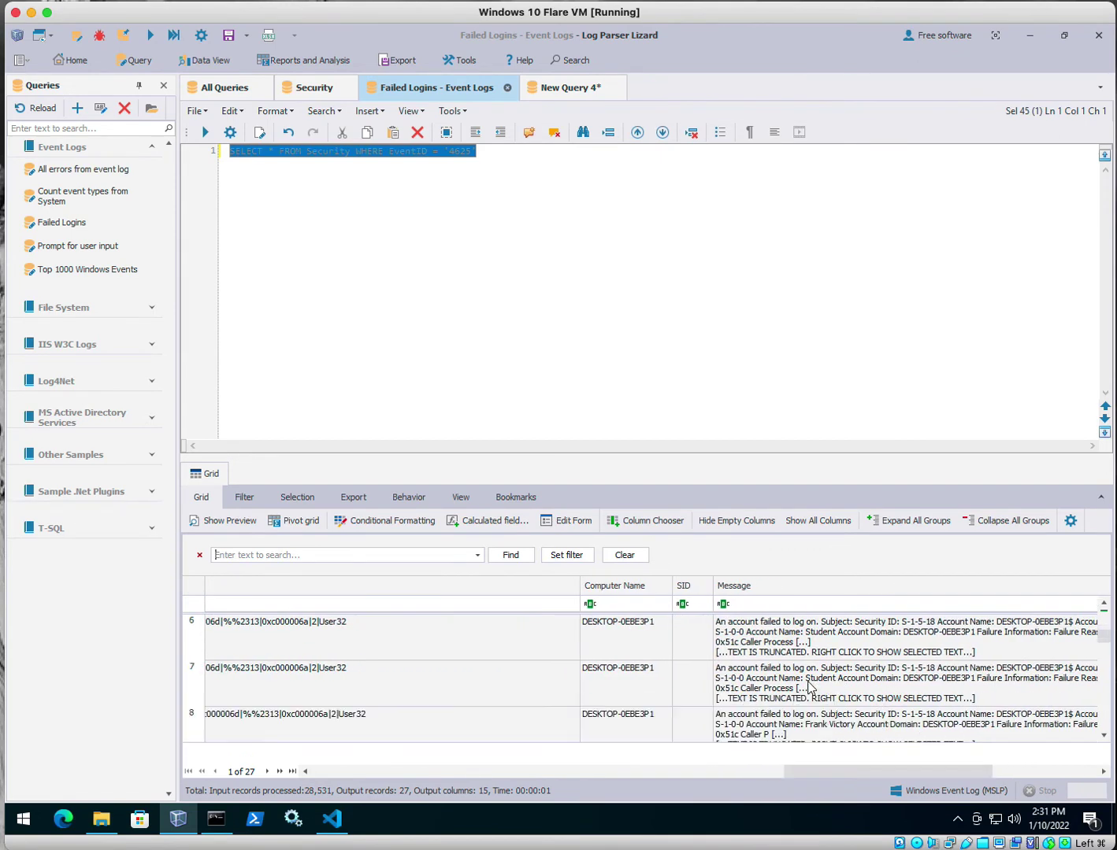
scroll(809, 688, "down", 2)
scroll(808, 688, "down", 3)
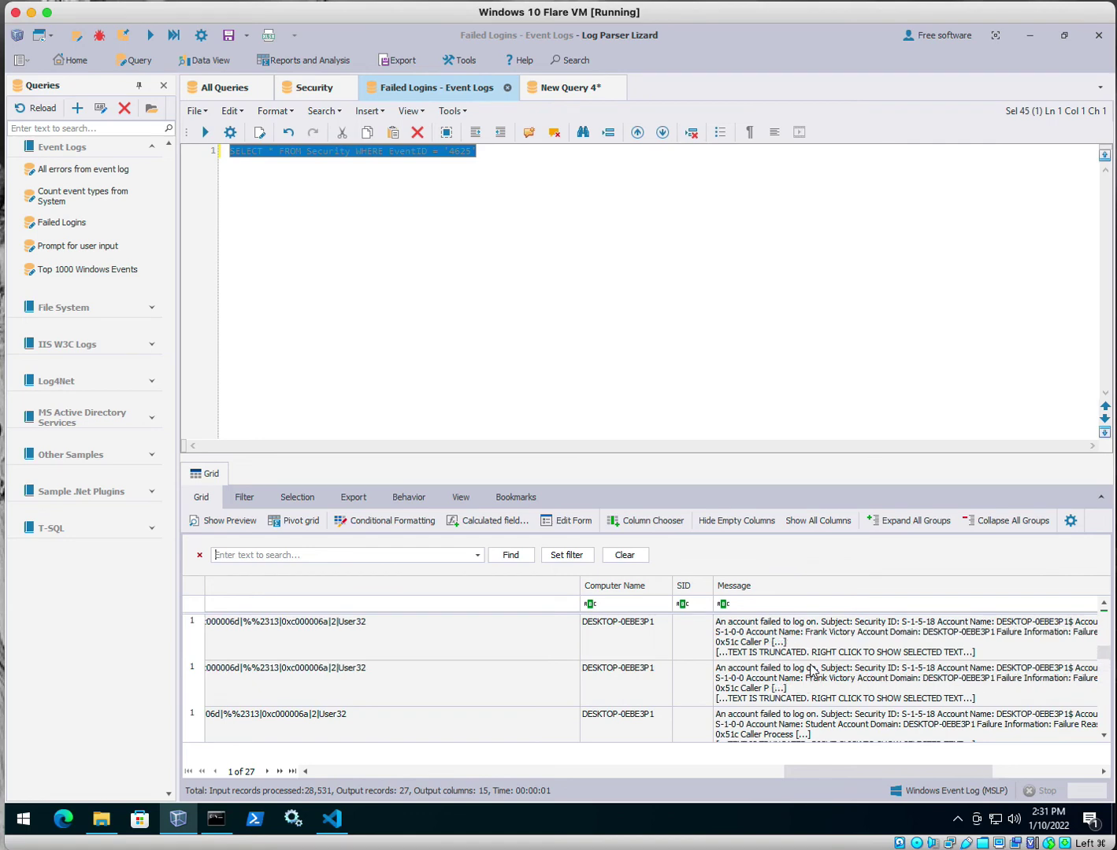
left_click(815, 636)
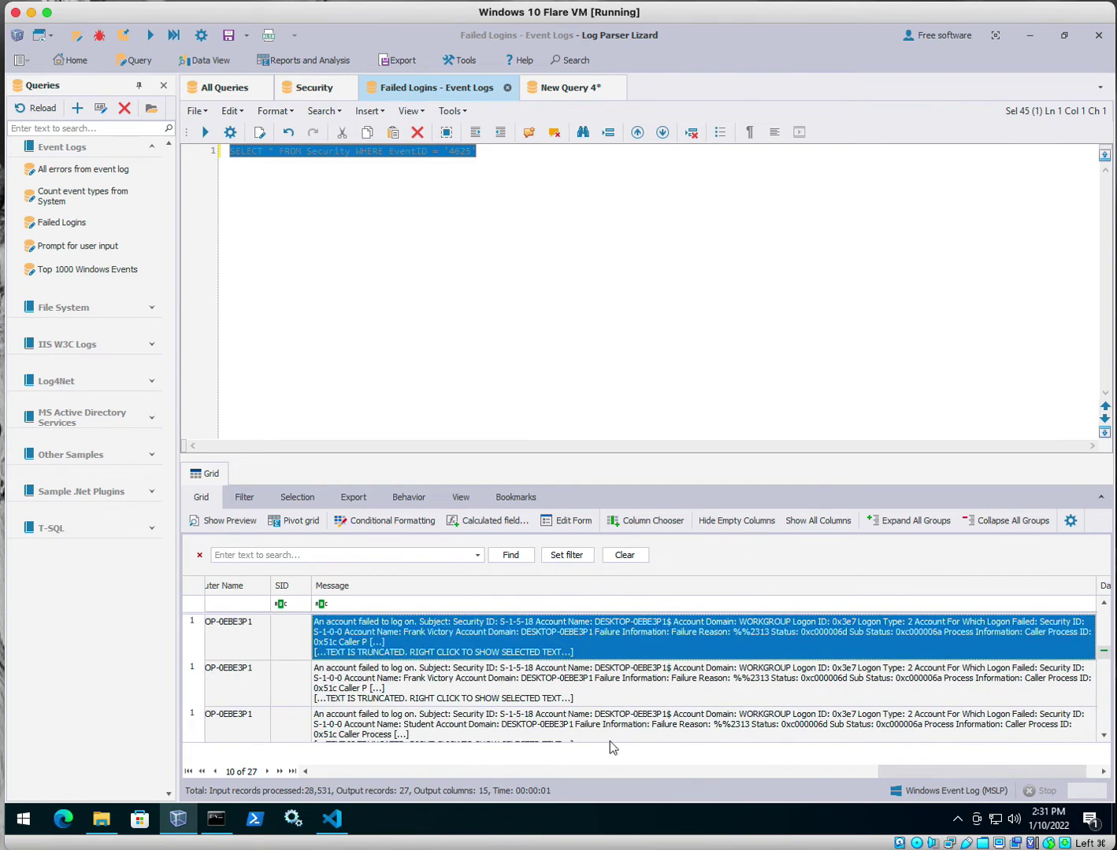
scroll(530, 713, "down", 10)
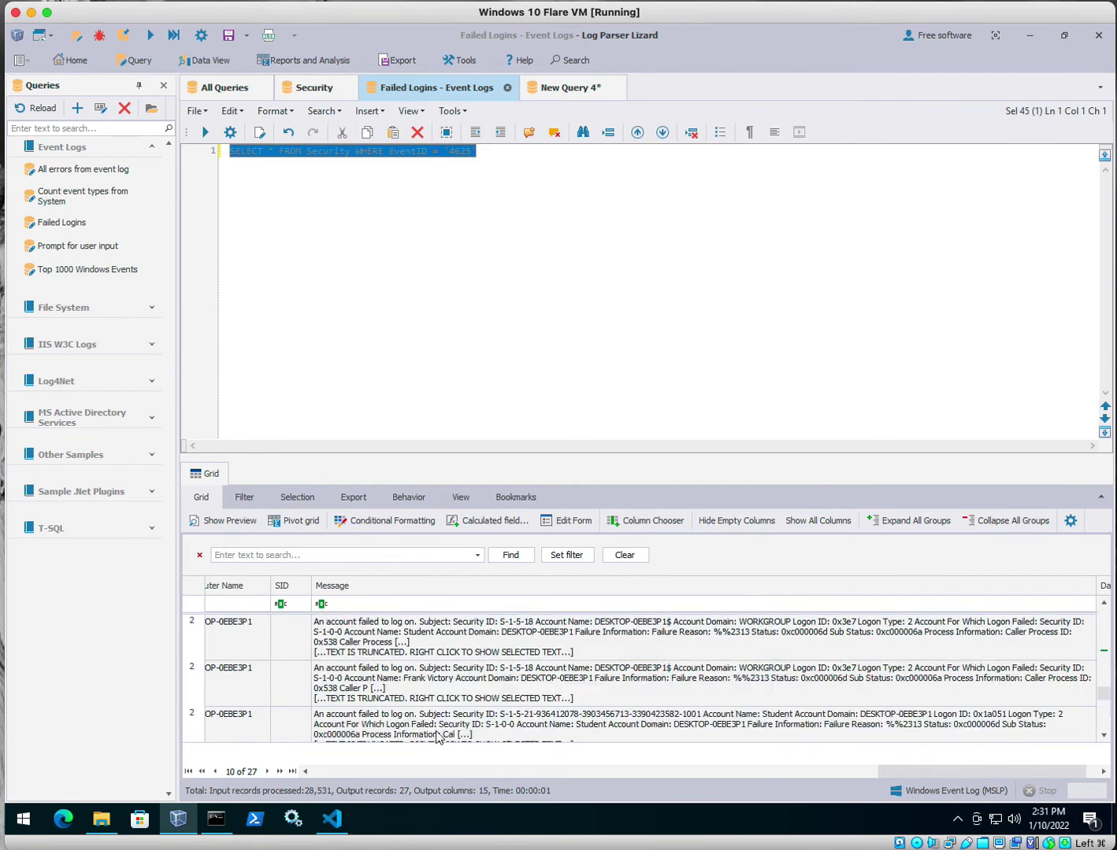
scroll(436, 732, "down", 2)
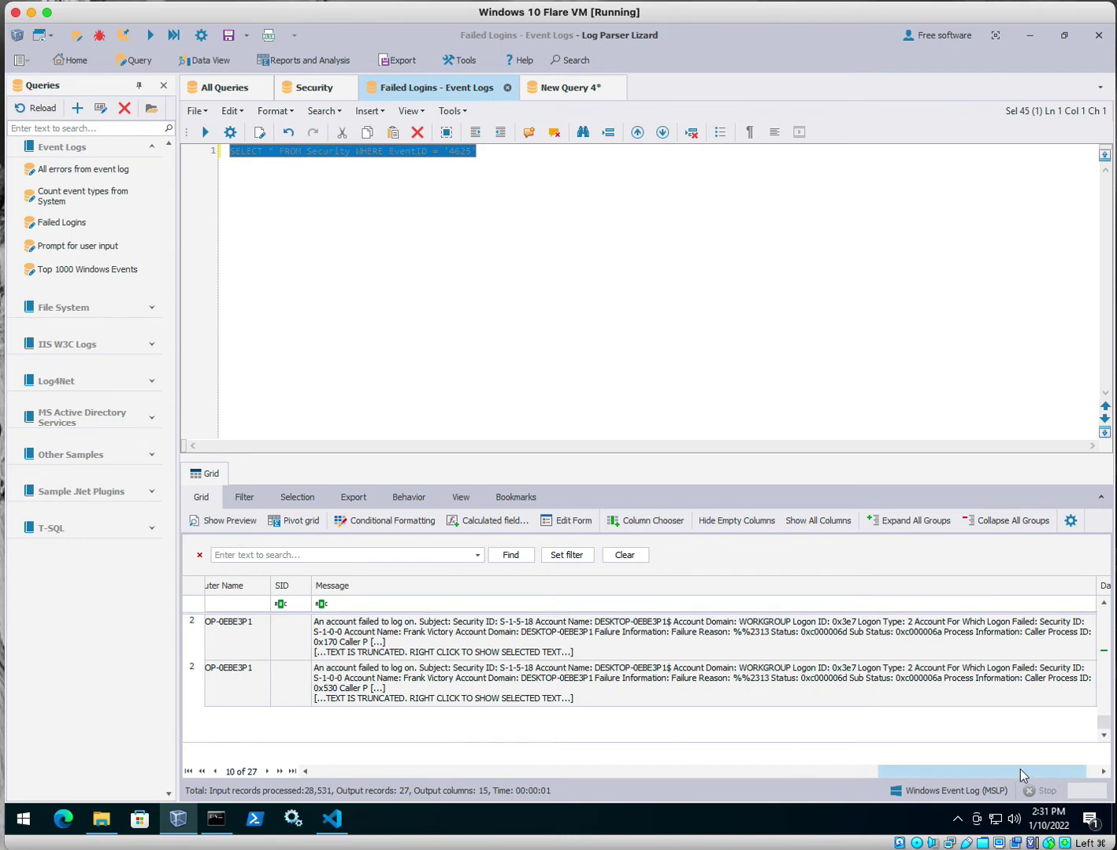
left_click_drag(993, 778, 273, 754)
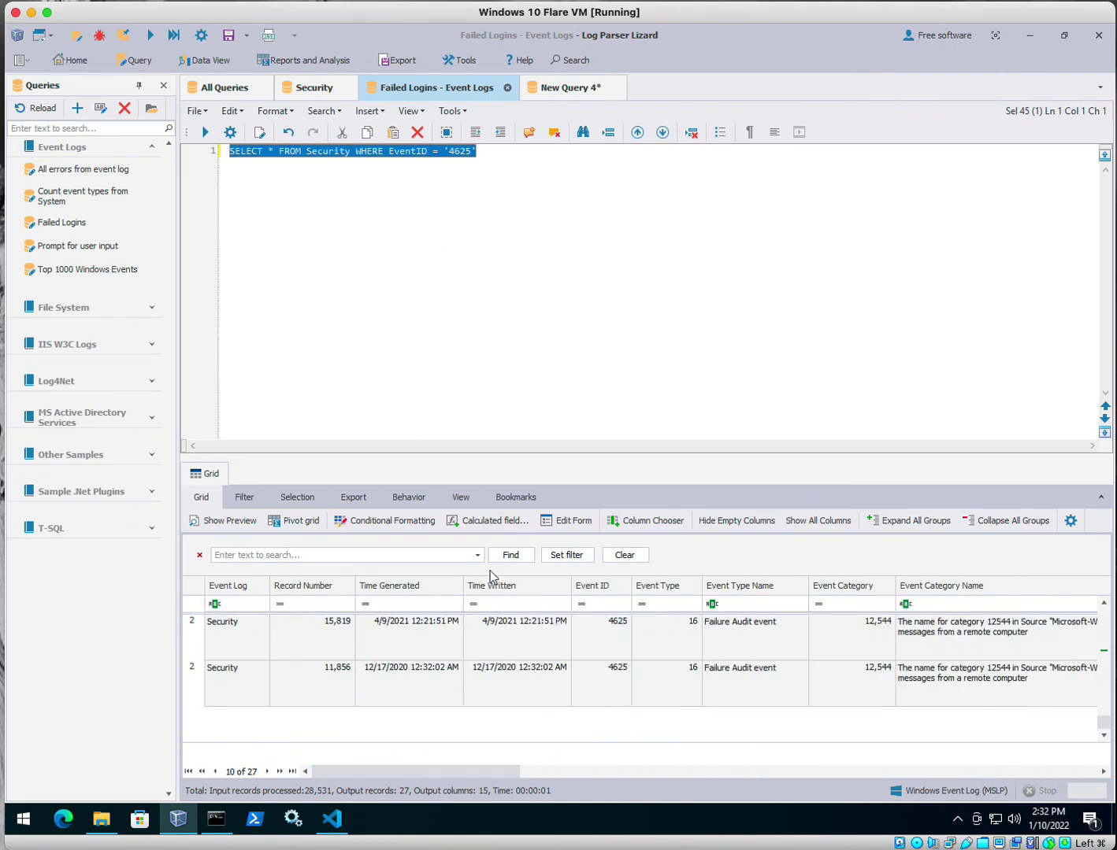
- Advance the record navigator through the failed-logon results to record 27 of 27
scroll(292, 668, "up", 6)
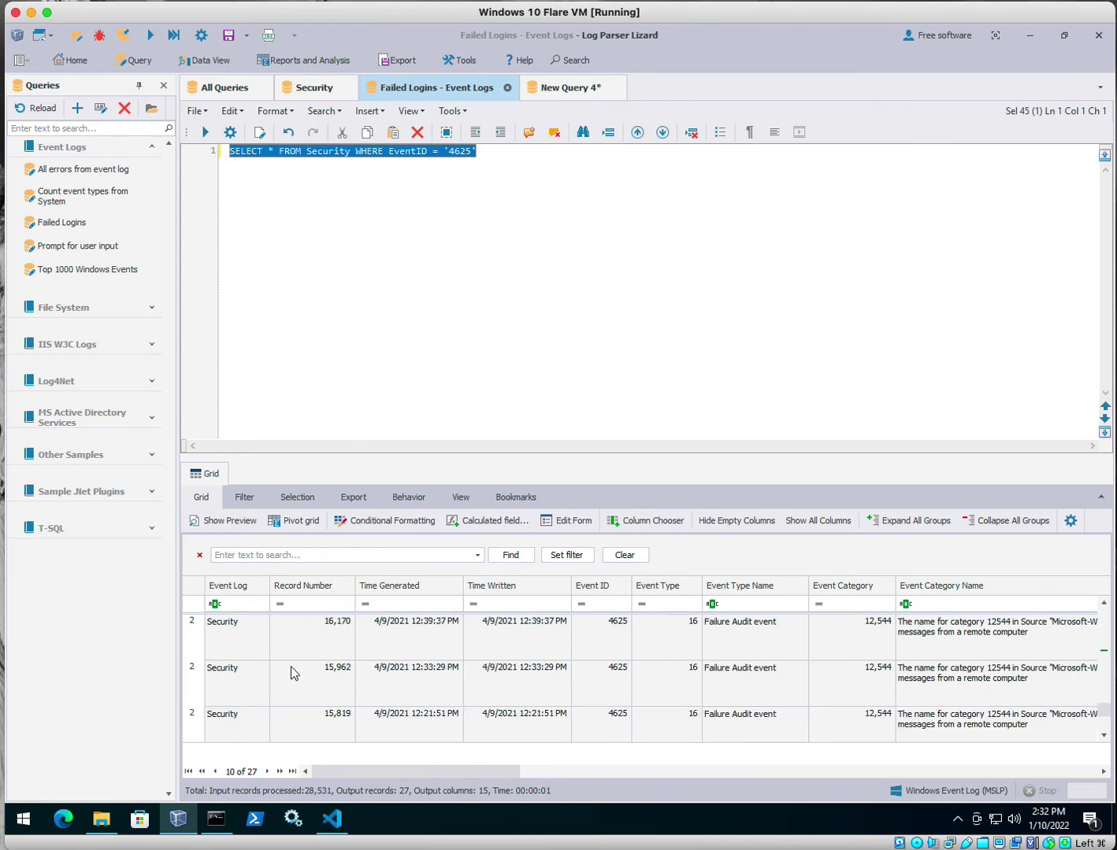
scroll(292, 668, "down", 5)
scroll(287, 668, "down", 5)
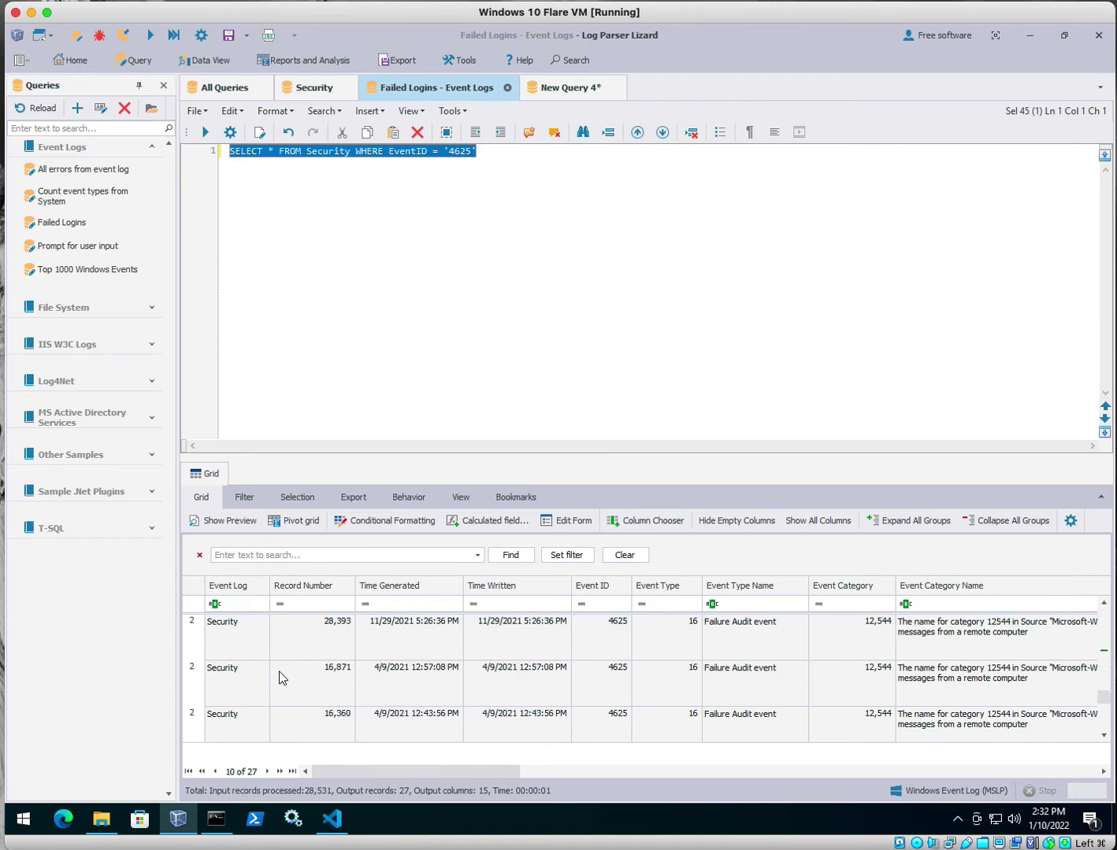
left_click(267, 771)
double_click(269, 772)
double_click(268, 771)
double_click(268, 772)
double_click(268, 773)
double_click(268, 772)
double_click(268, 773)
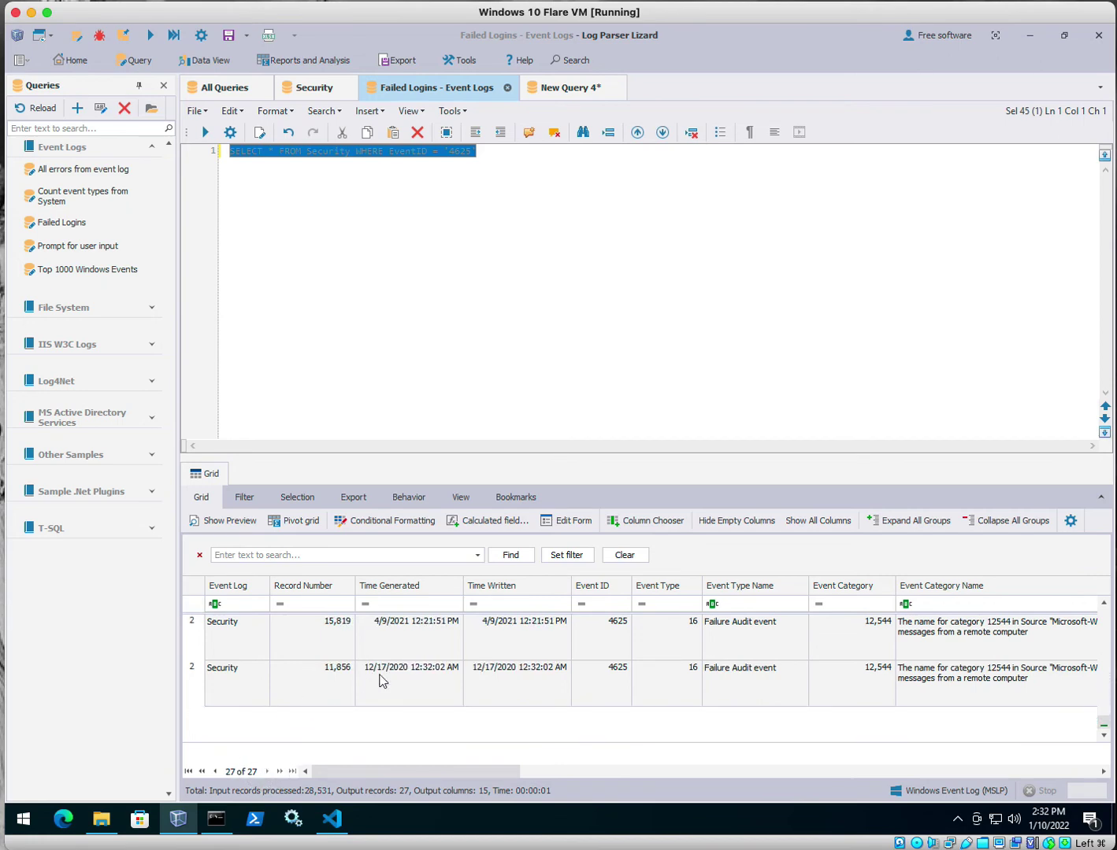
scroll(385, 681, "up", 10)
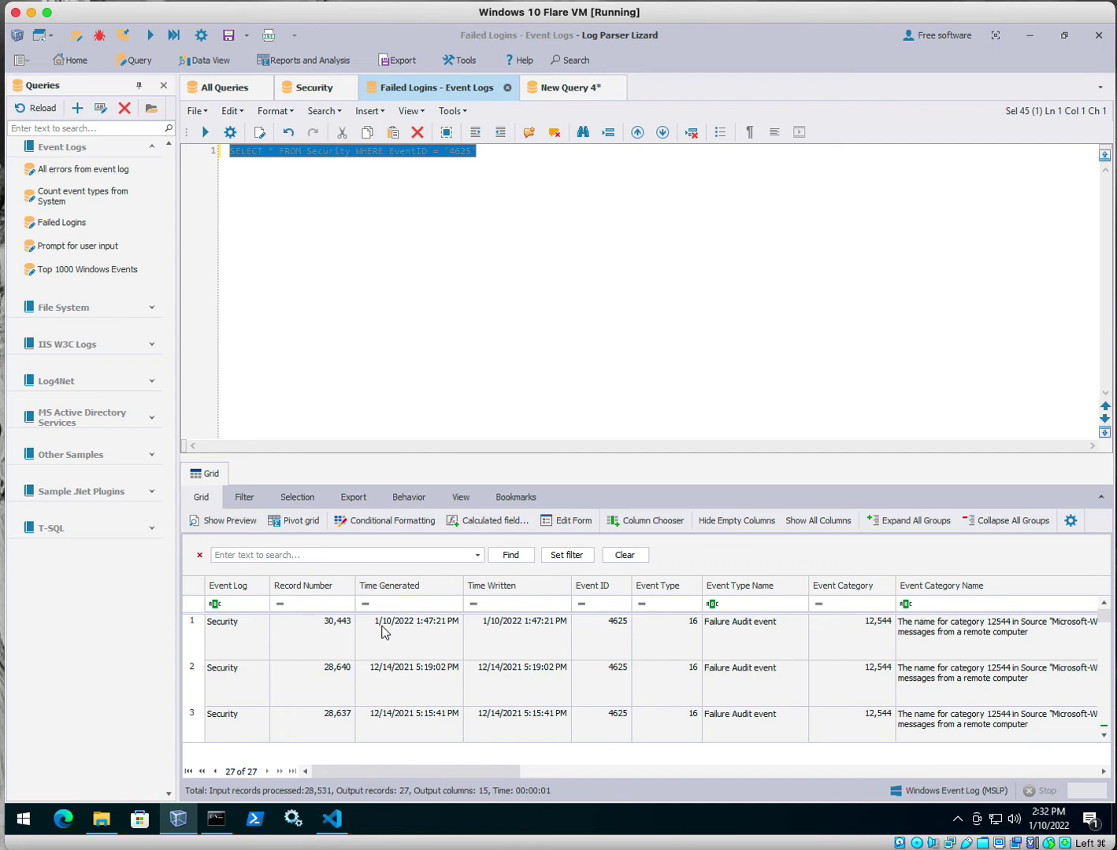
scroll(363, 679, "down", 3)
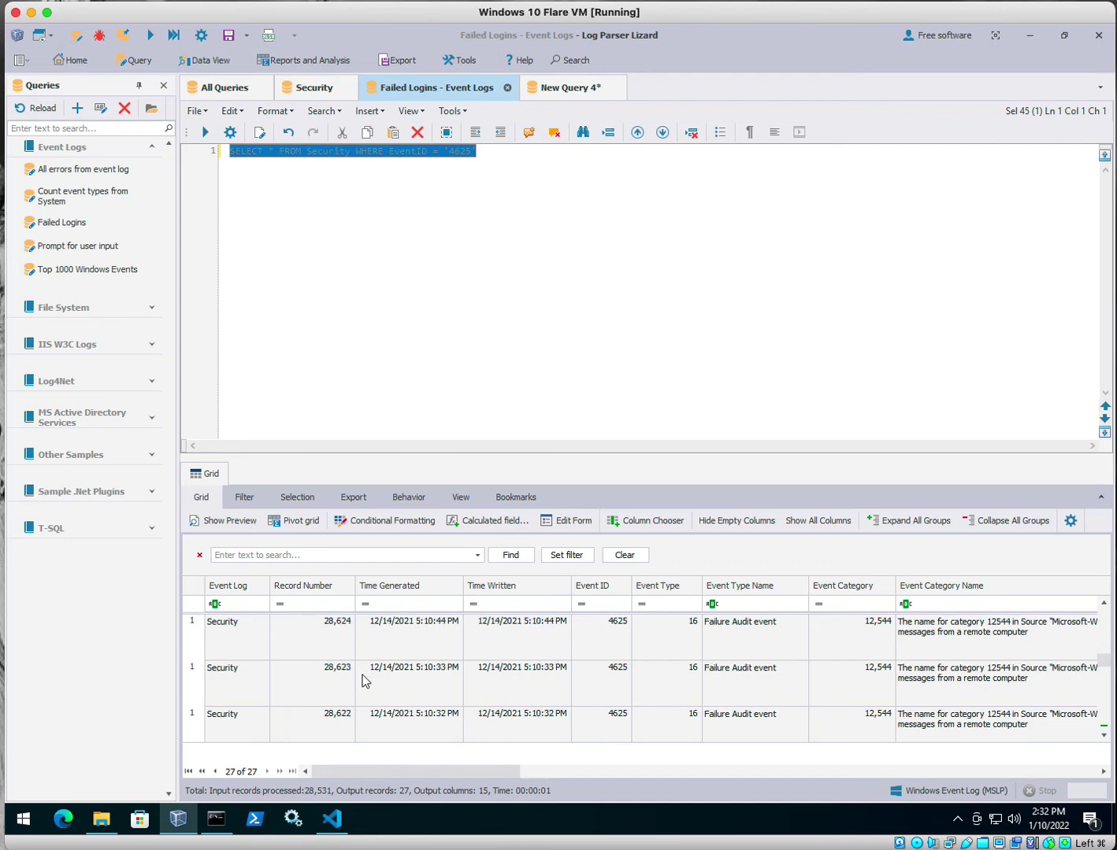
scroll(363, 678, "down", 3)
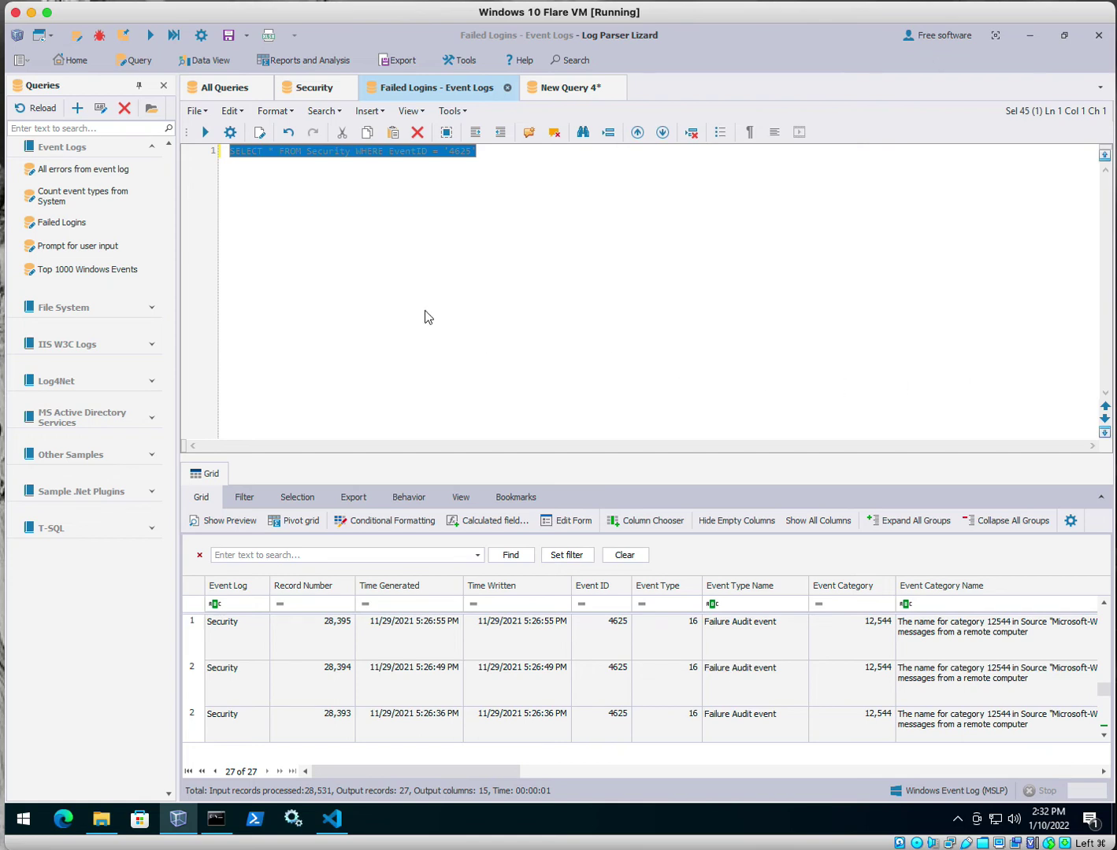
- Switch to the New Query 4 script and look over its SELECT lines
left_click(500, 293)
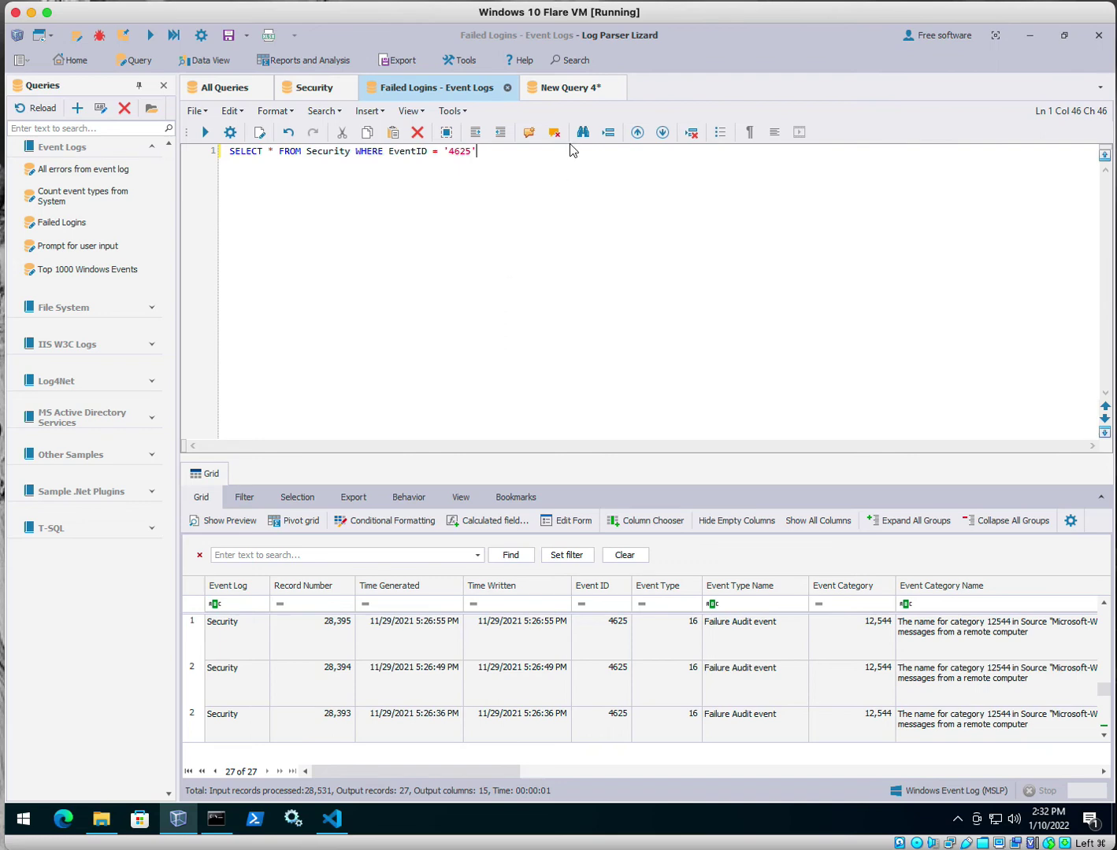
left_click(574, 89)
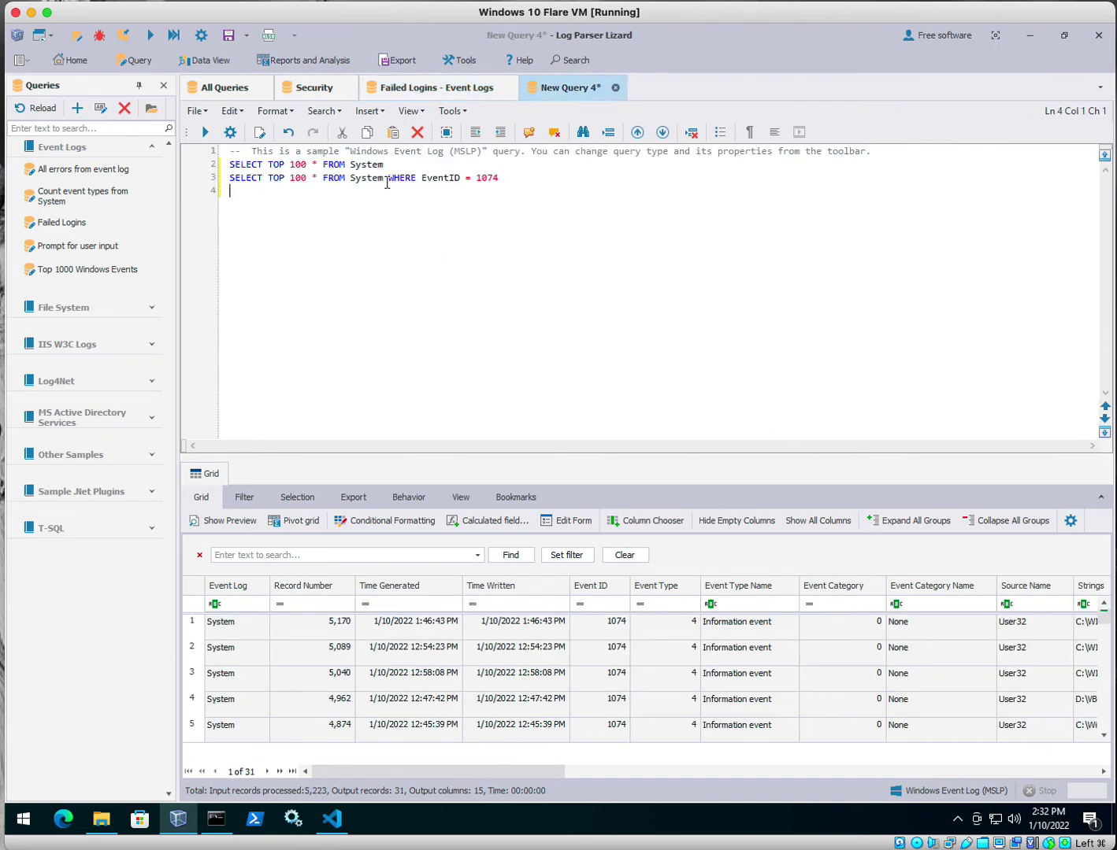
left_click_drag(385, 180, 230, 165)
left_click(423, 168)
left_click(439, 166)
mouse_move(227, 170)
left_mouse_down()
mouse_move(364, 182)
mouse_move(392, 151)
mouse_move(303, 169)
mouse_move(225, 167)
mouse_move(227, 152)
mouse_move(221, 160)
left_mouse_up()
left_click(383, 165)
left_click(501, 285)
- Delete the EventID 1074 line and run SELECT TOP 100 * FROM System
left_click(214, 180)
key("ctrl+c")
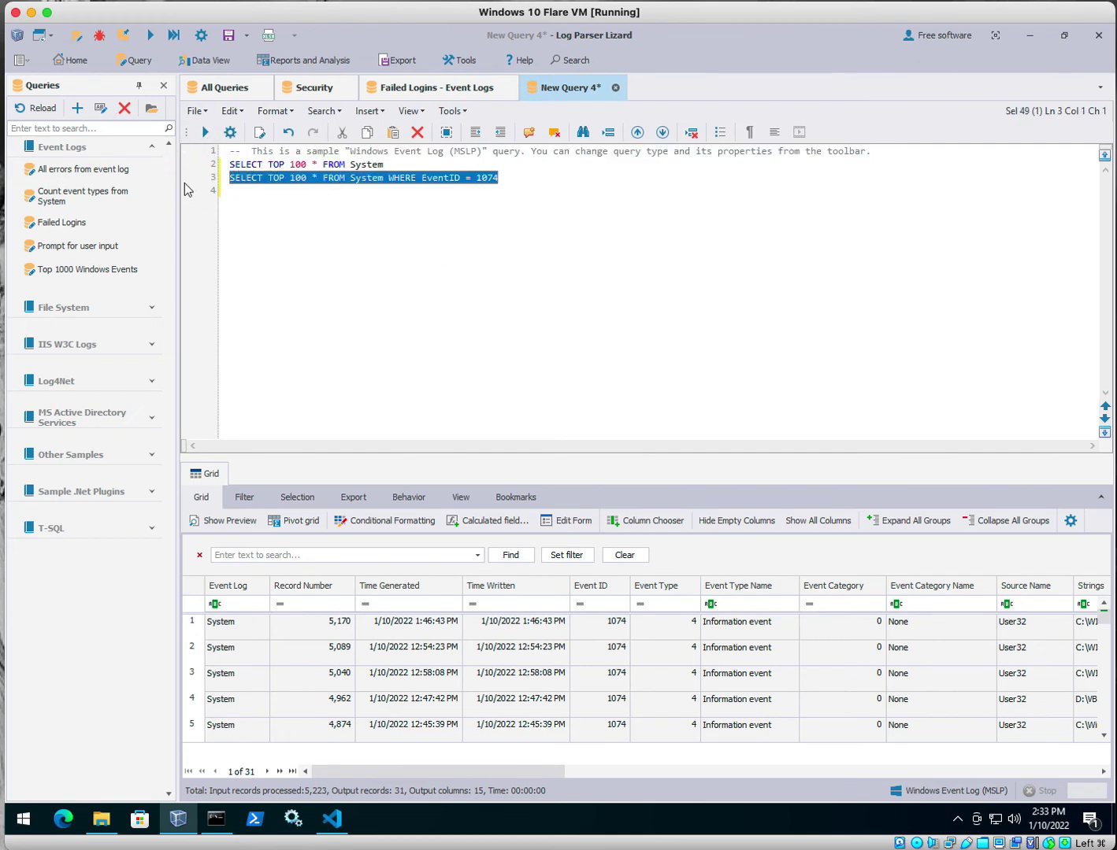
key("Delete")
left_click_drag(398, 167, 120, 162)
left_click(205, 133)
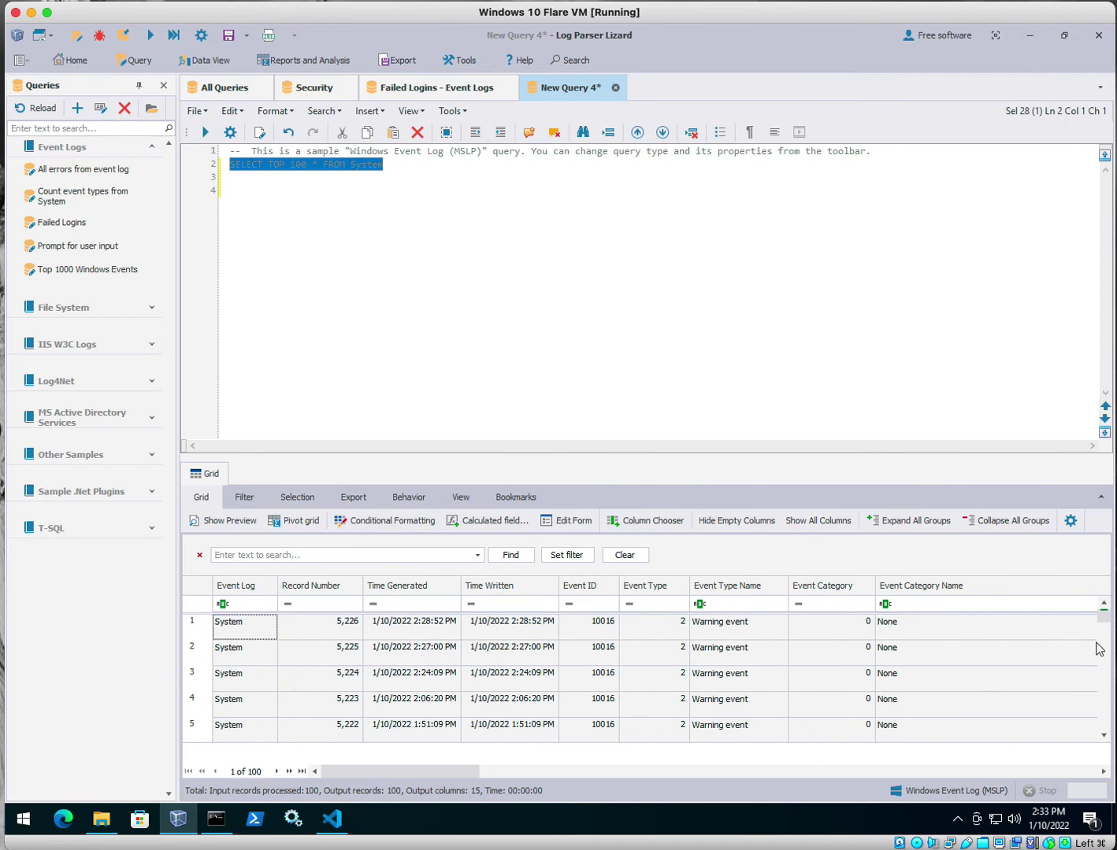
mouse_move(1102, 622)
left_mouse_down()
mouse_move(1105, 732)
mouse_move(1111, 625)
left_mouse_up()
left_click(467, 312)
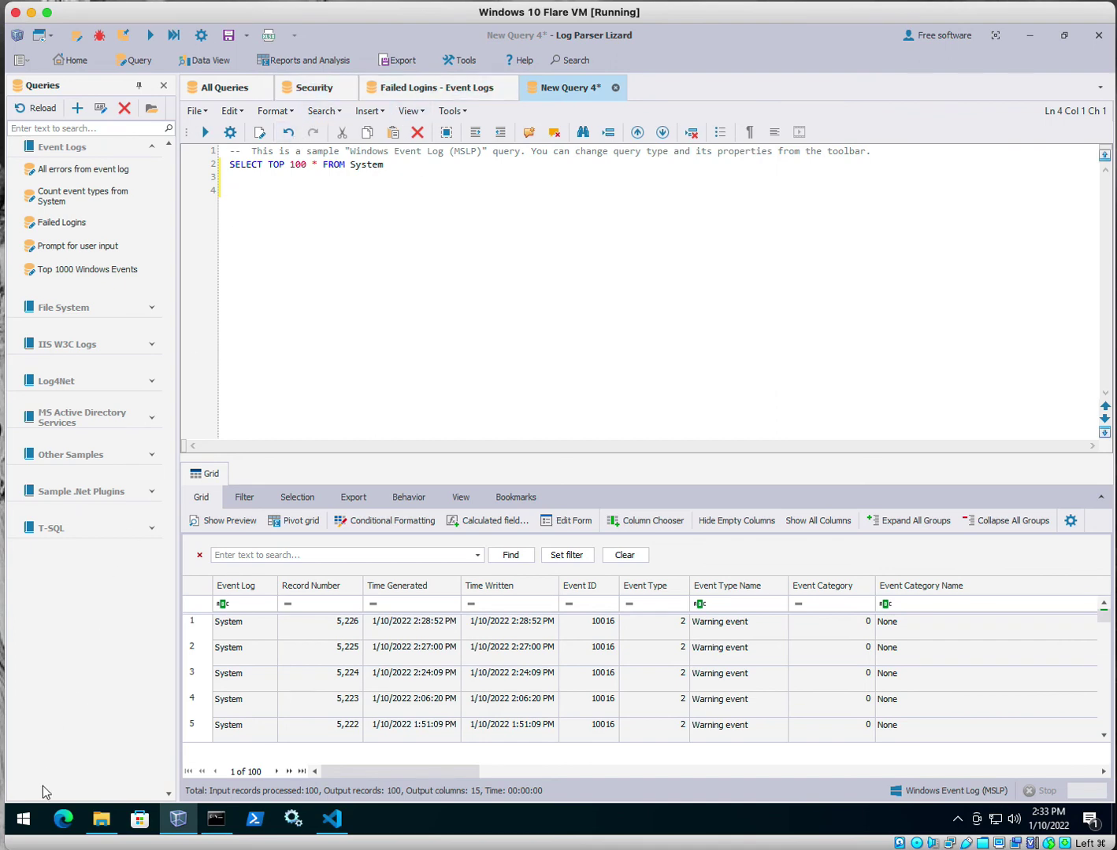
- Launch Event Viewer, confirm the System log's 5,226 events, then minimize it
left_click(26, 825)
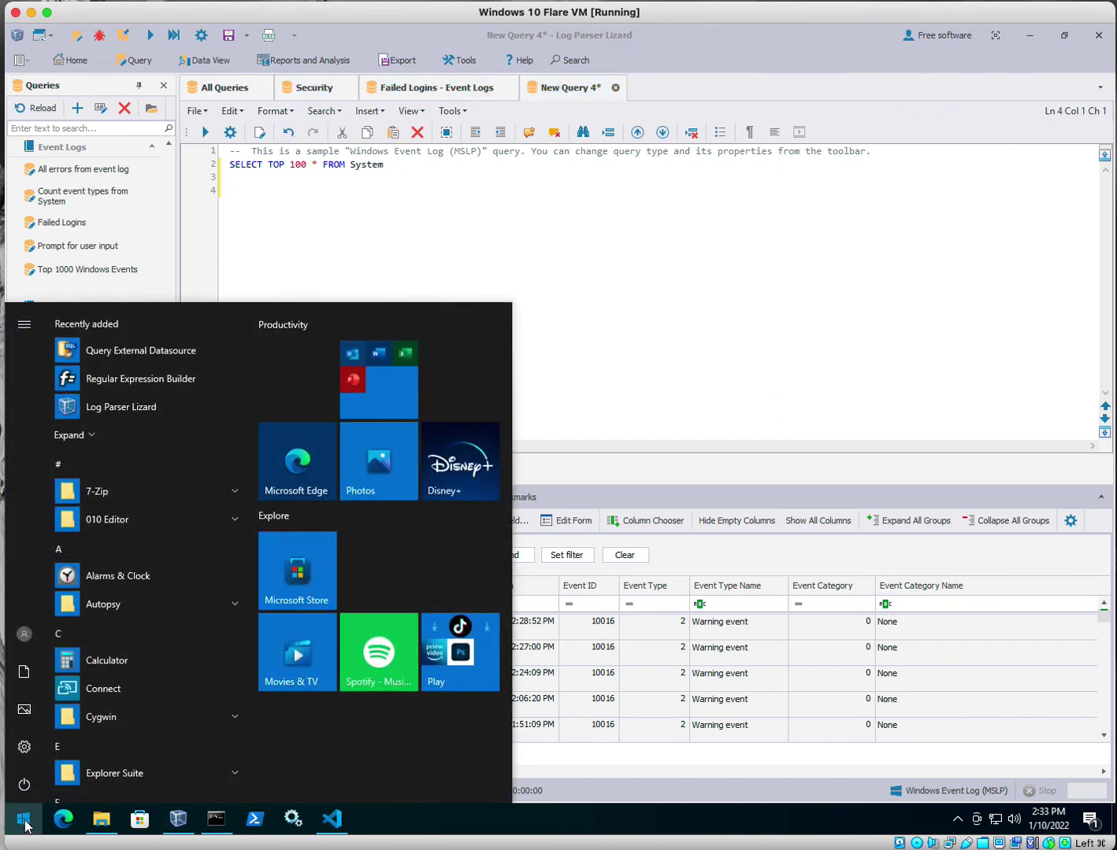
type("event")
key("Return")
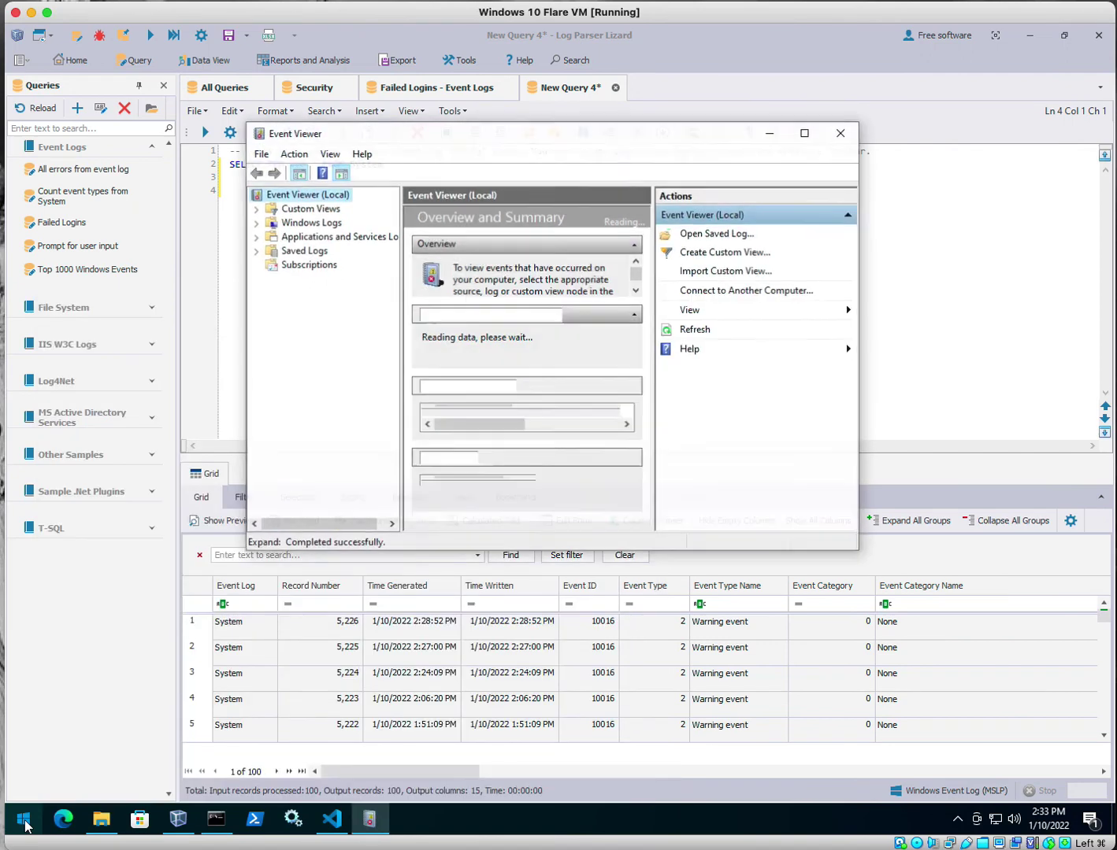
left_click(255, 222)
left_click(307, 279)
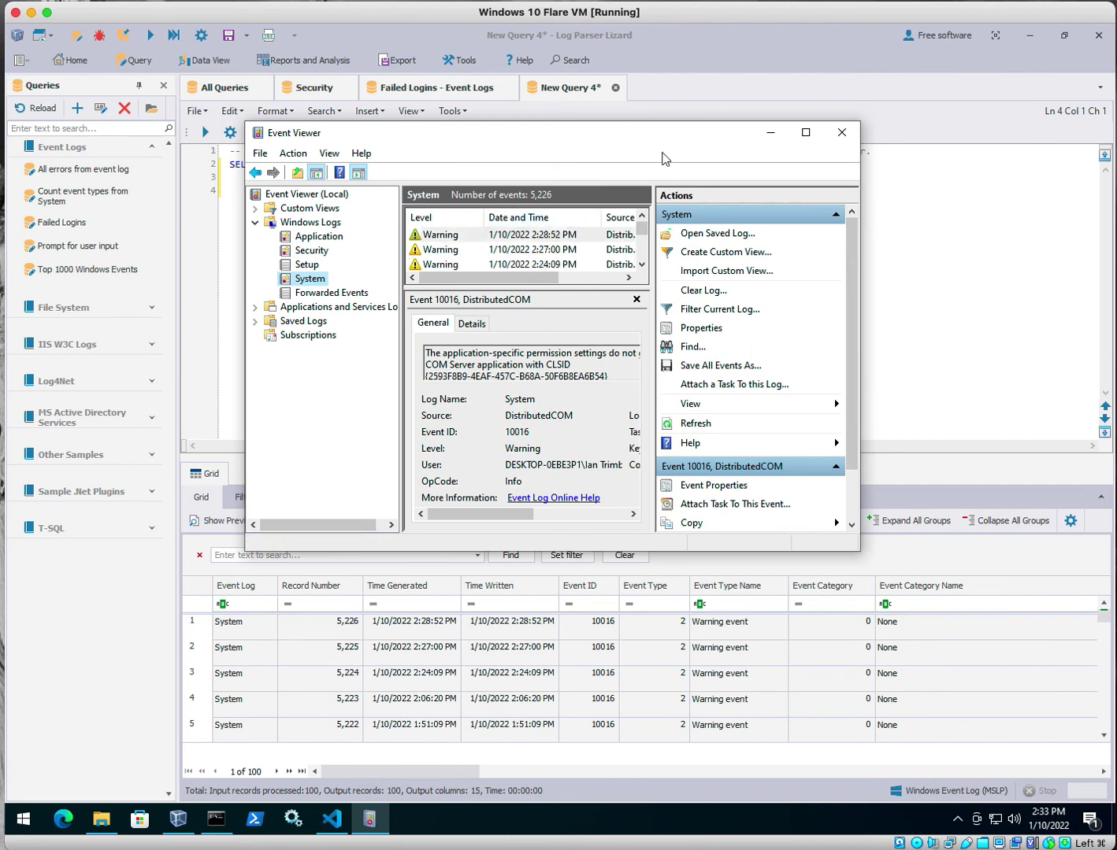
left_click(767, 133)
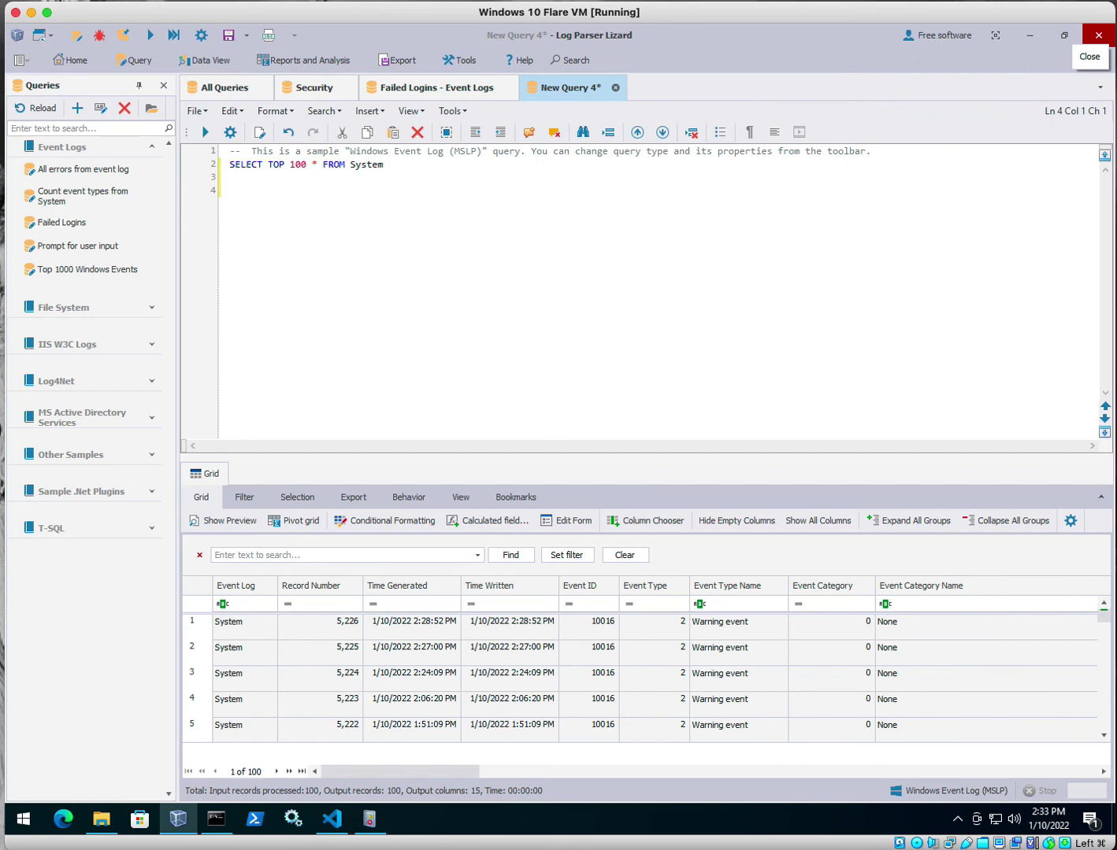
- Paste SELECT TOP 100 * FROM System WHERE EventID = 1074 over line 2 and run it
left_click(357, 181)
left_click_drag(456, 183, 189, 160)
key("ctrl+v")
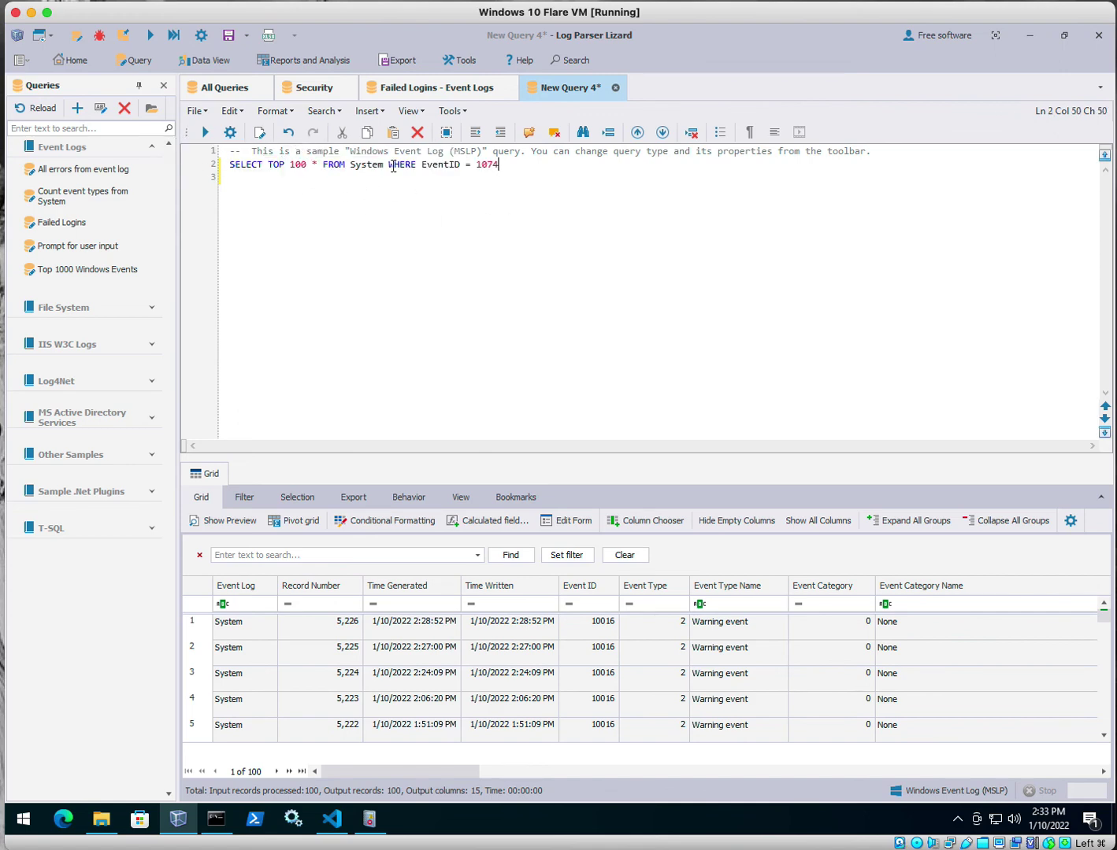
left_click_drag(539, 167, 222, 170)
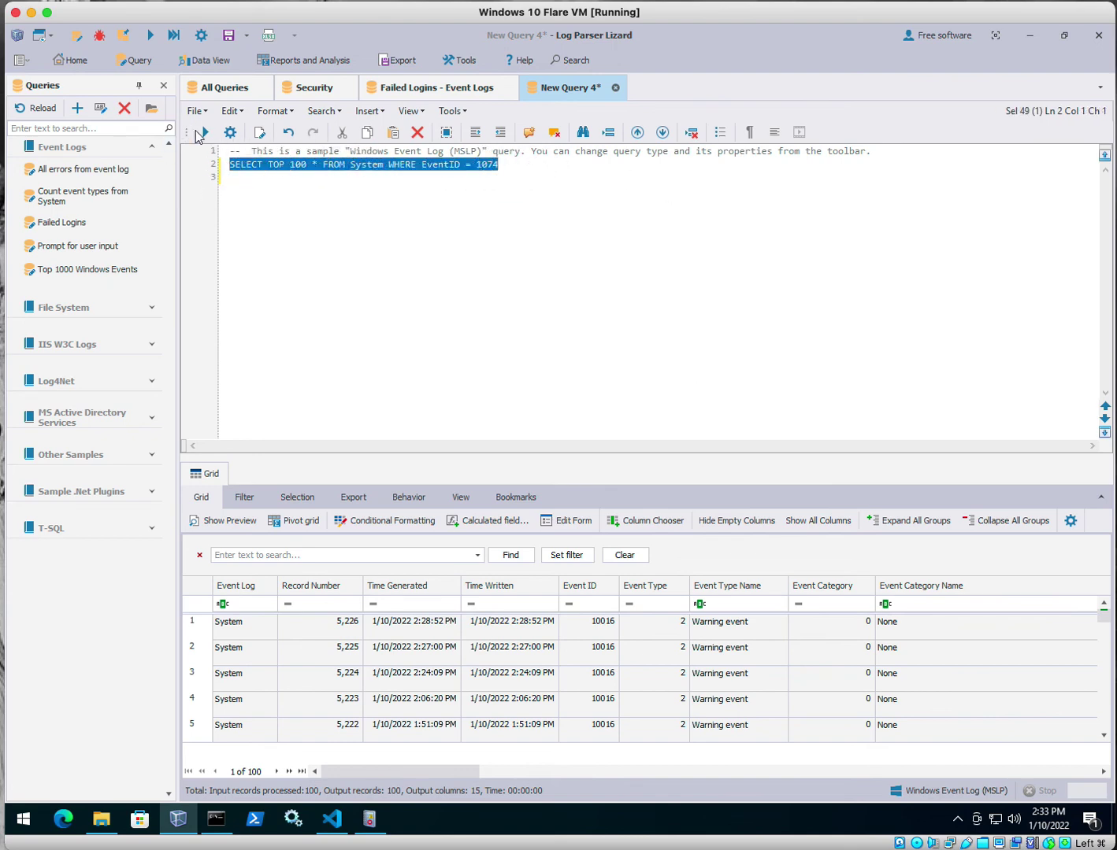
left_click(203, 133)
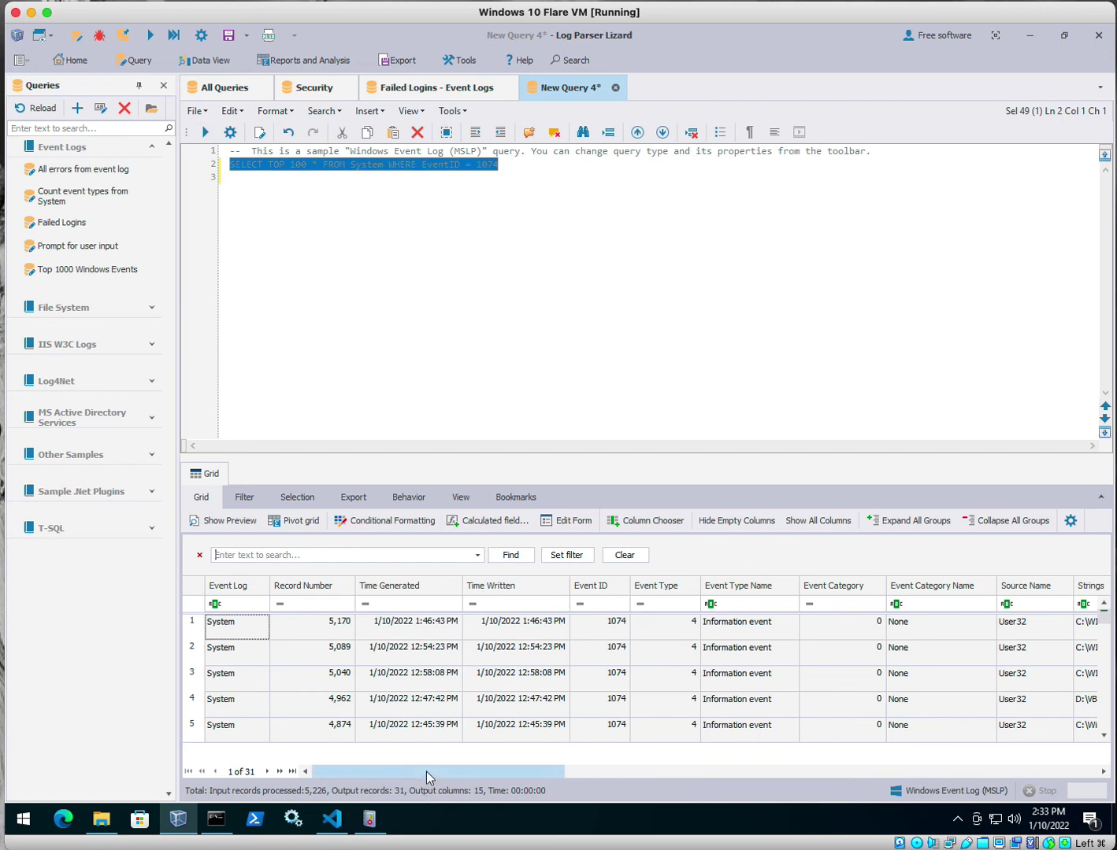
left_click_drag(340, 768, 318, 749)
left_click(425, 416)
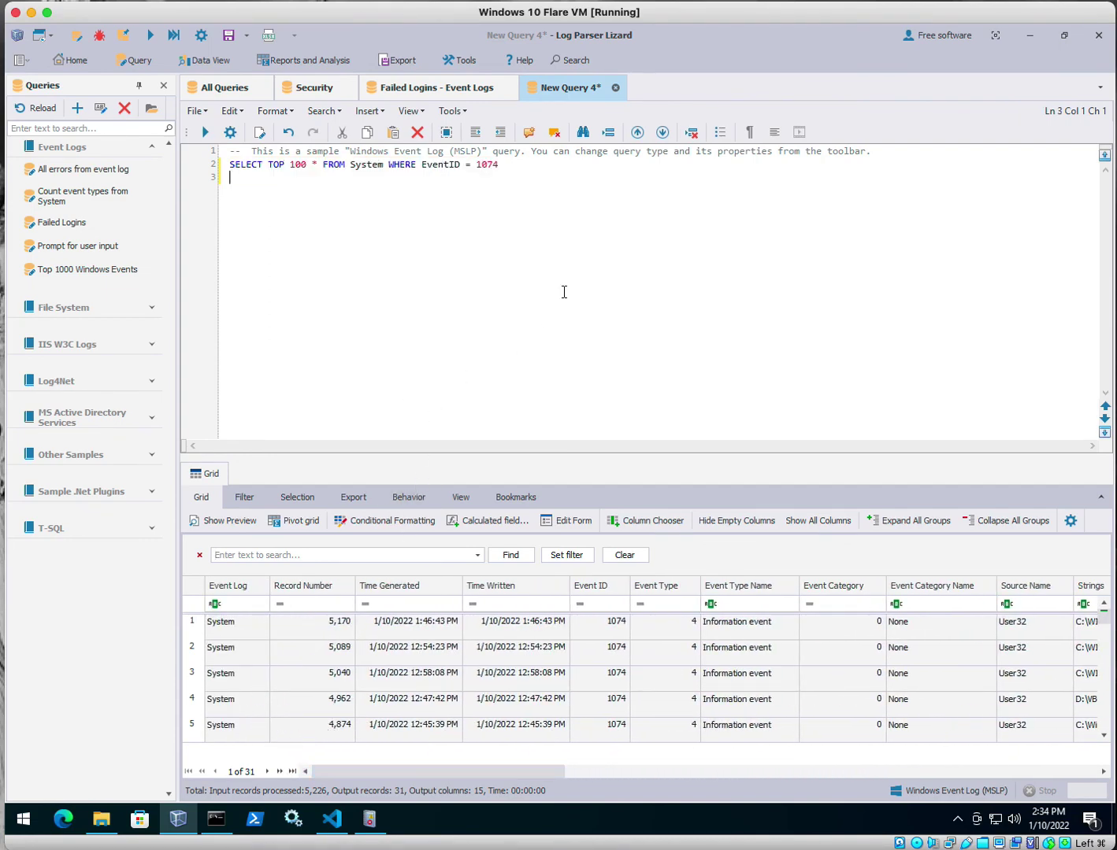